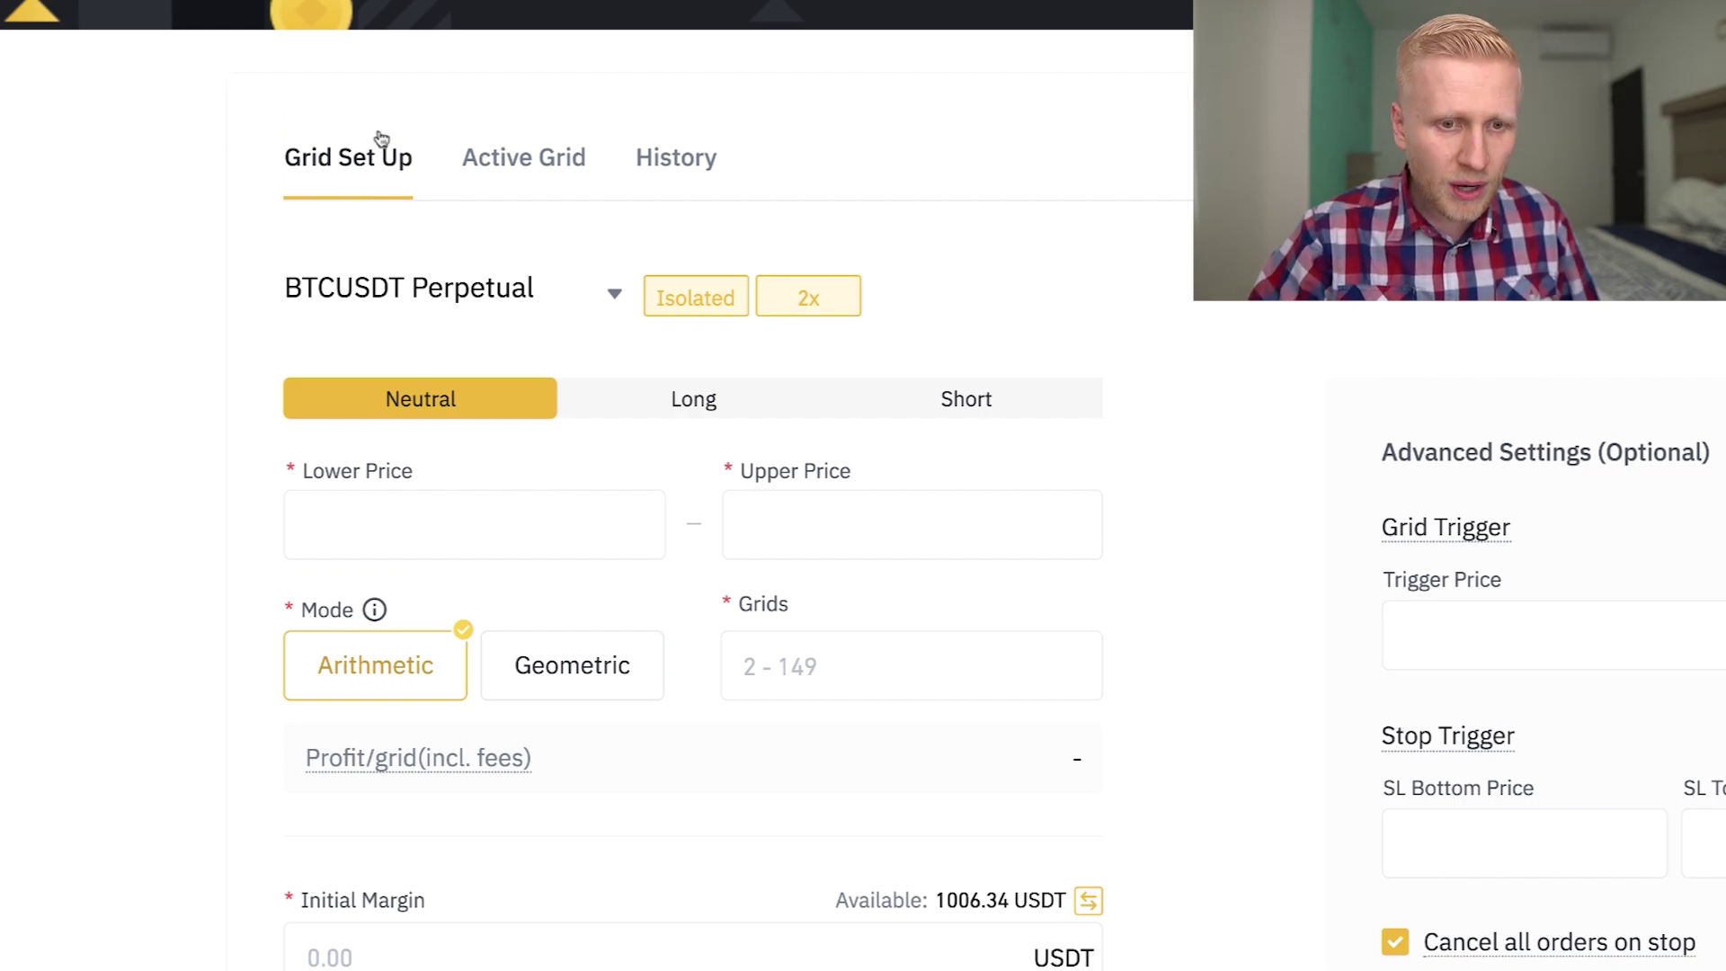
- Check the list of active grids and return to the grid setup form
left_click(482, 158)
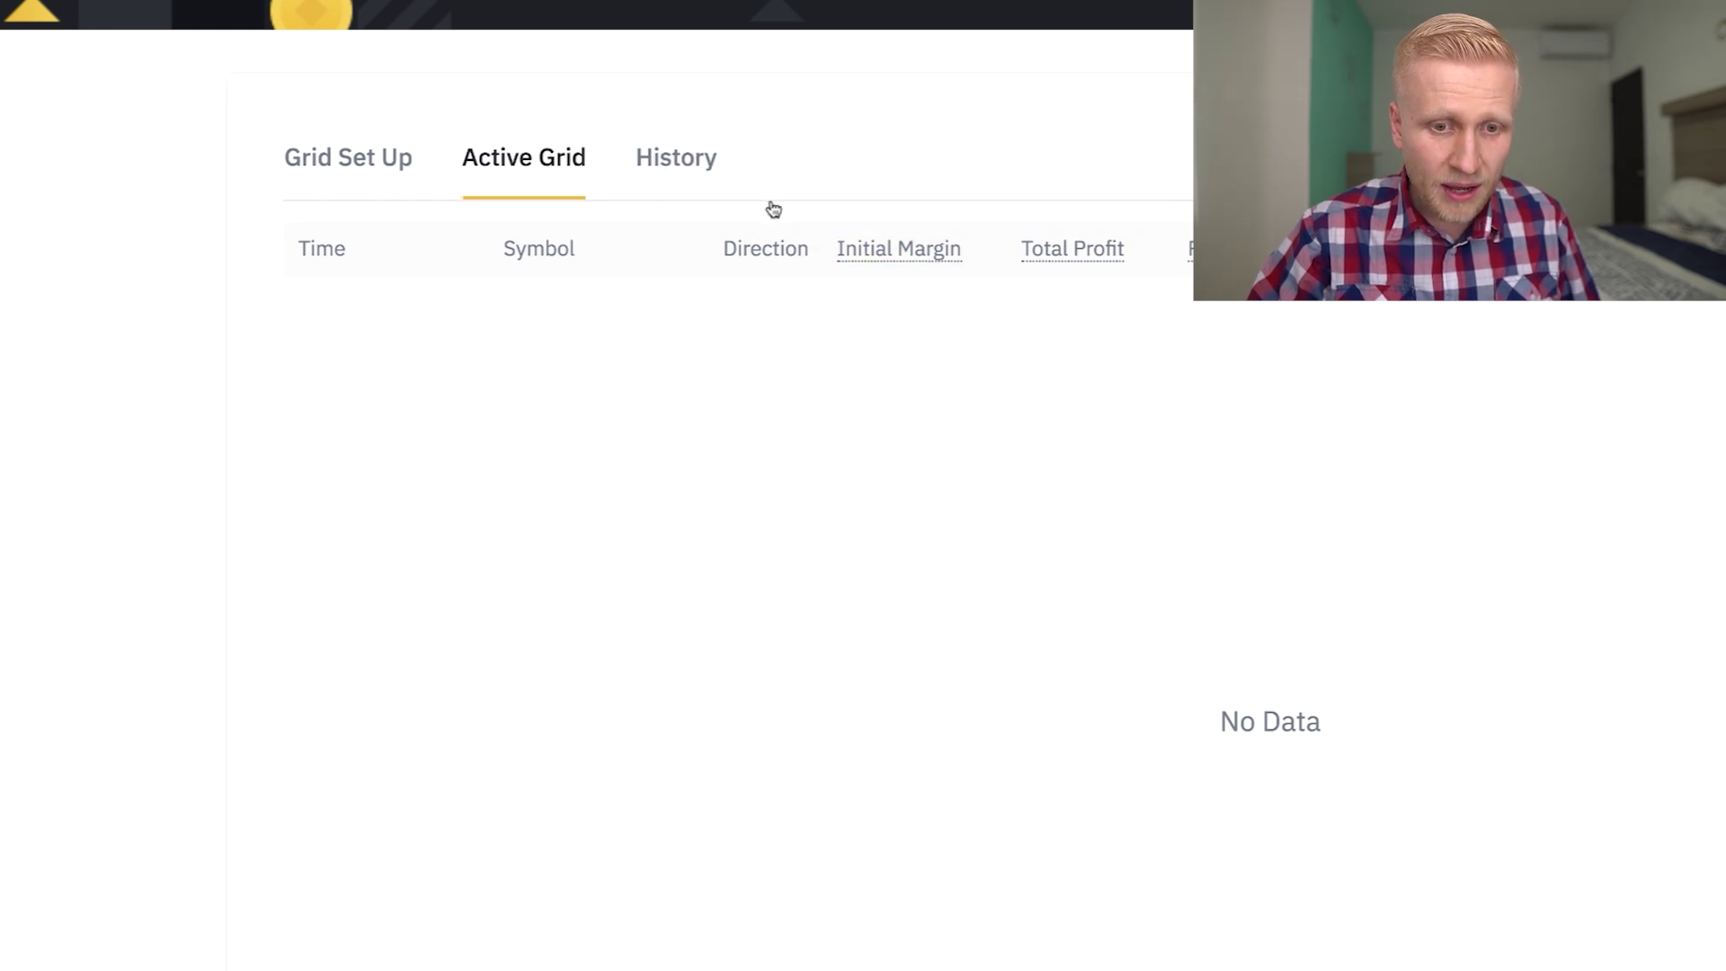
left_click(369, 160)
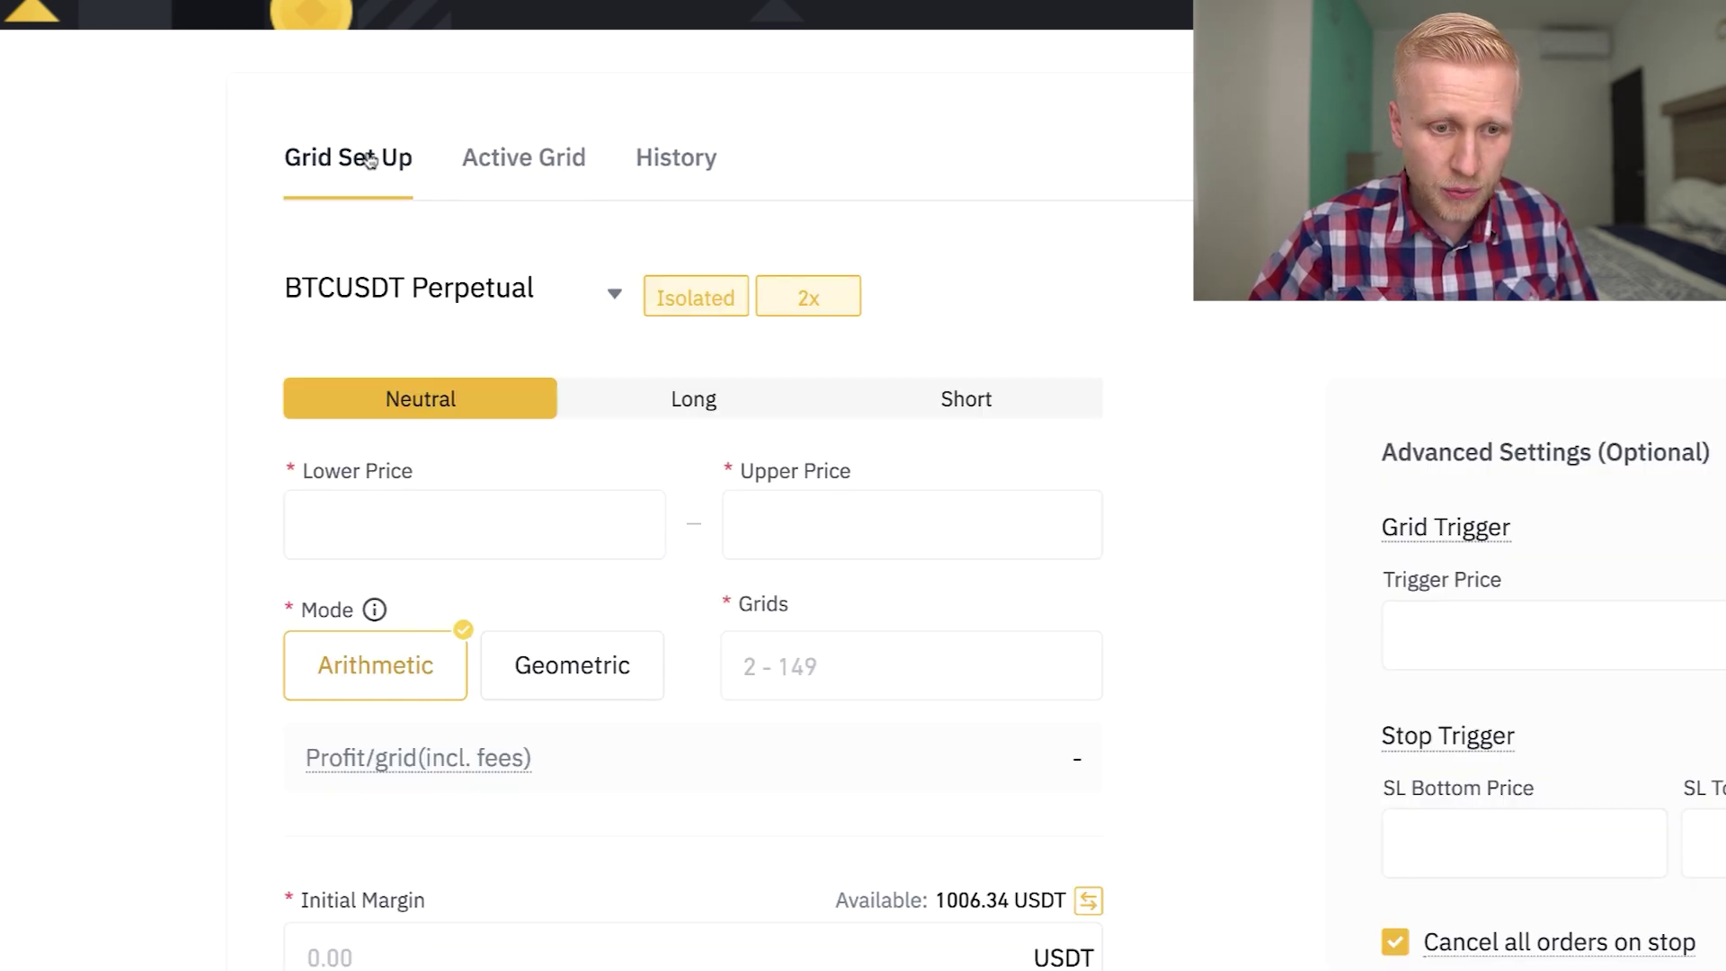
- Browse the available perpetual contracts and choose BTCUSDT Perpetual as the grid's trading pair
left_click(477, 289)
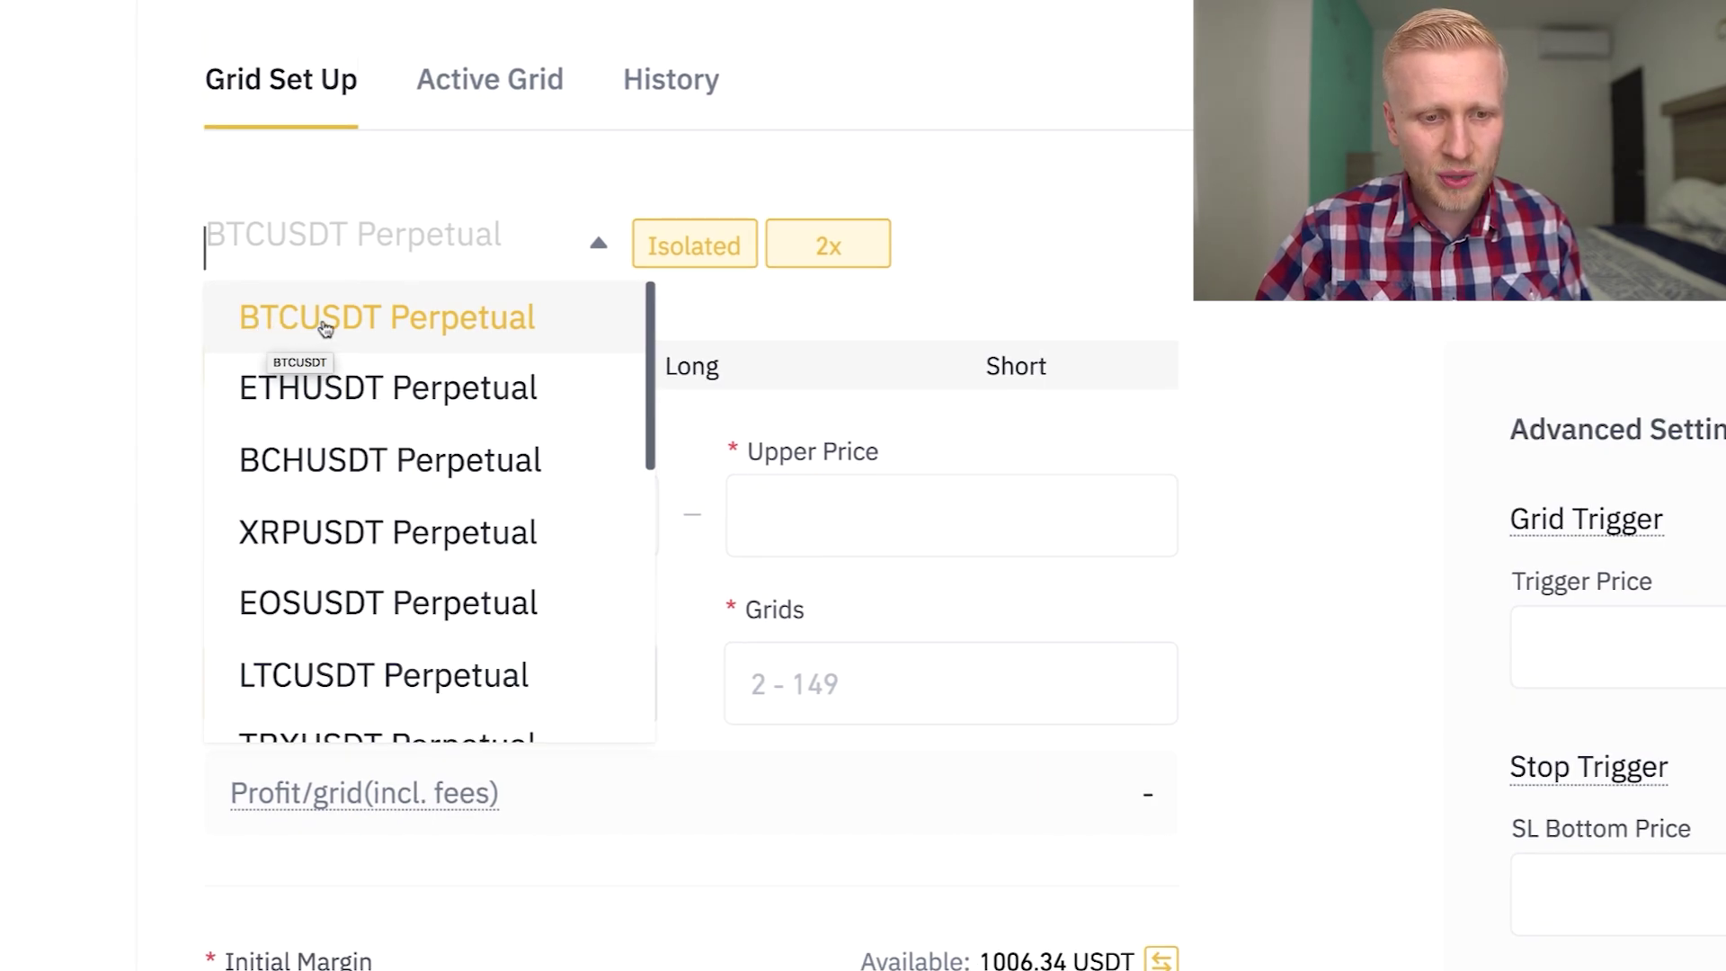
scroll(440, 409, "down", 10)
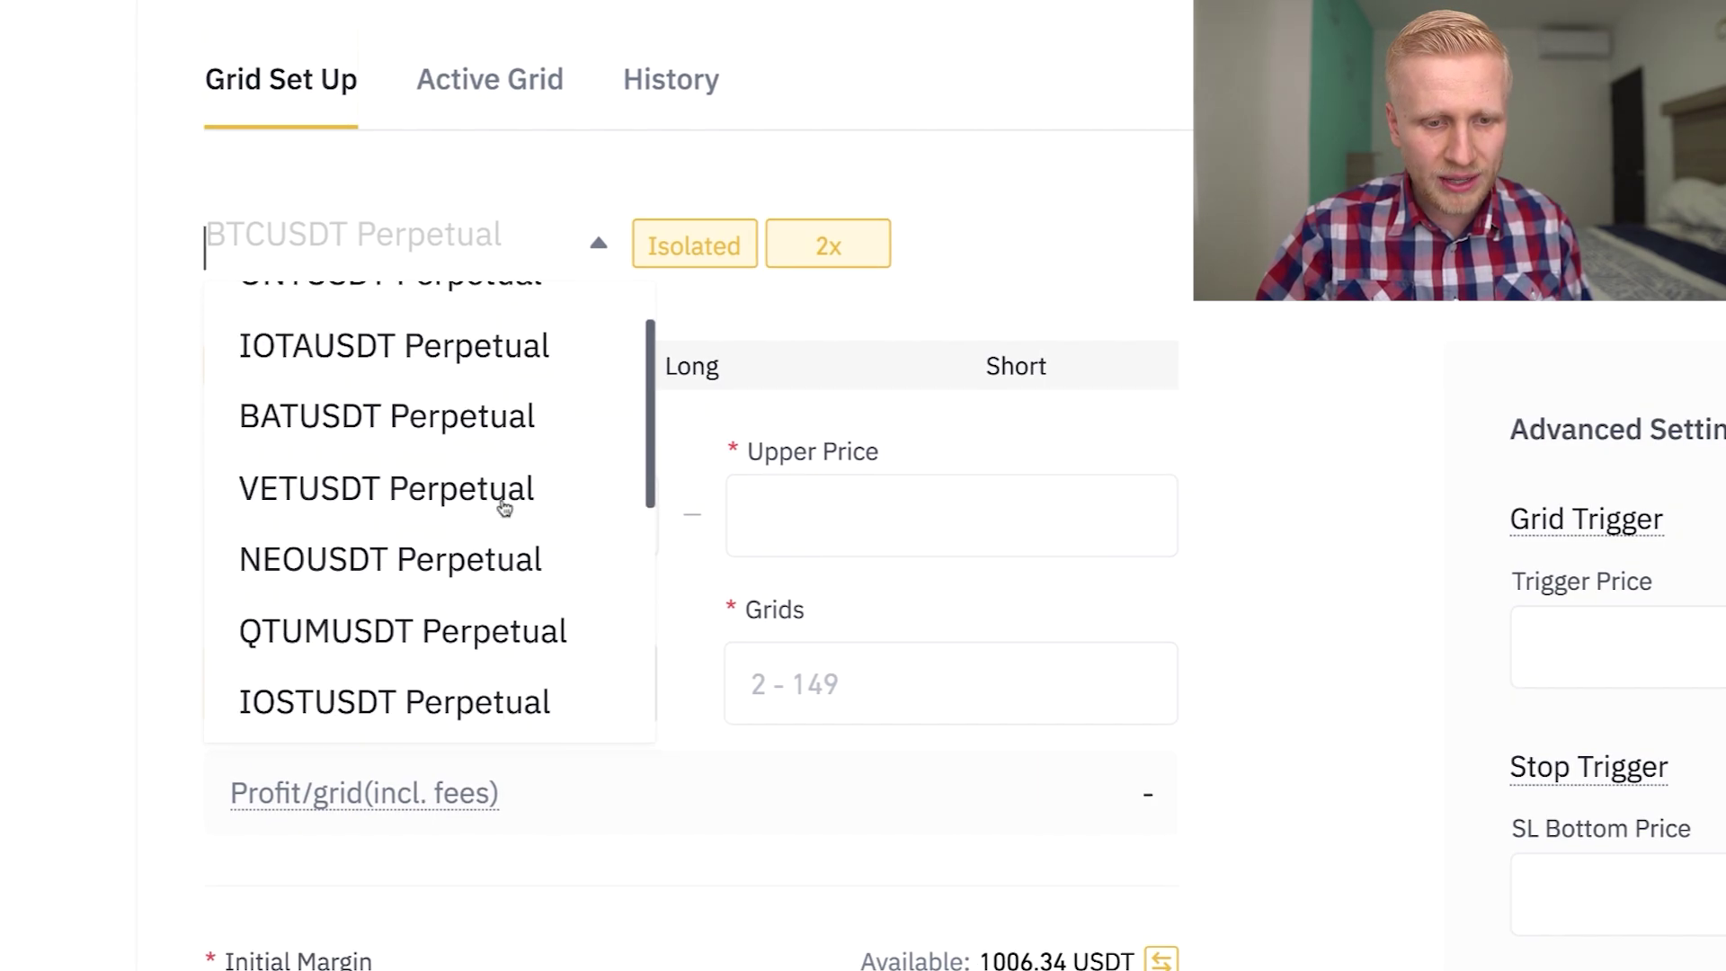
scroll(504, 508, "down", 15)
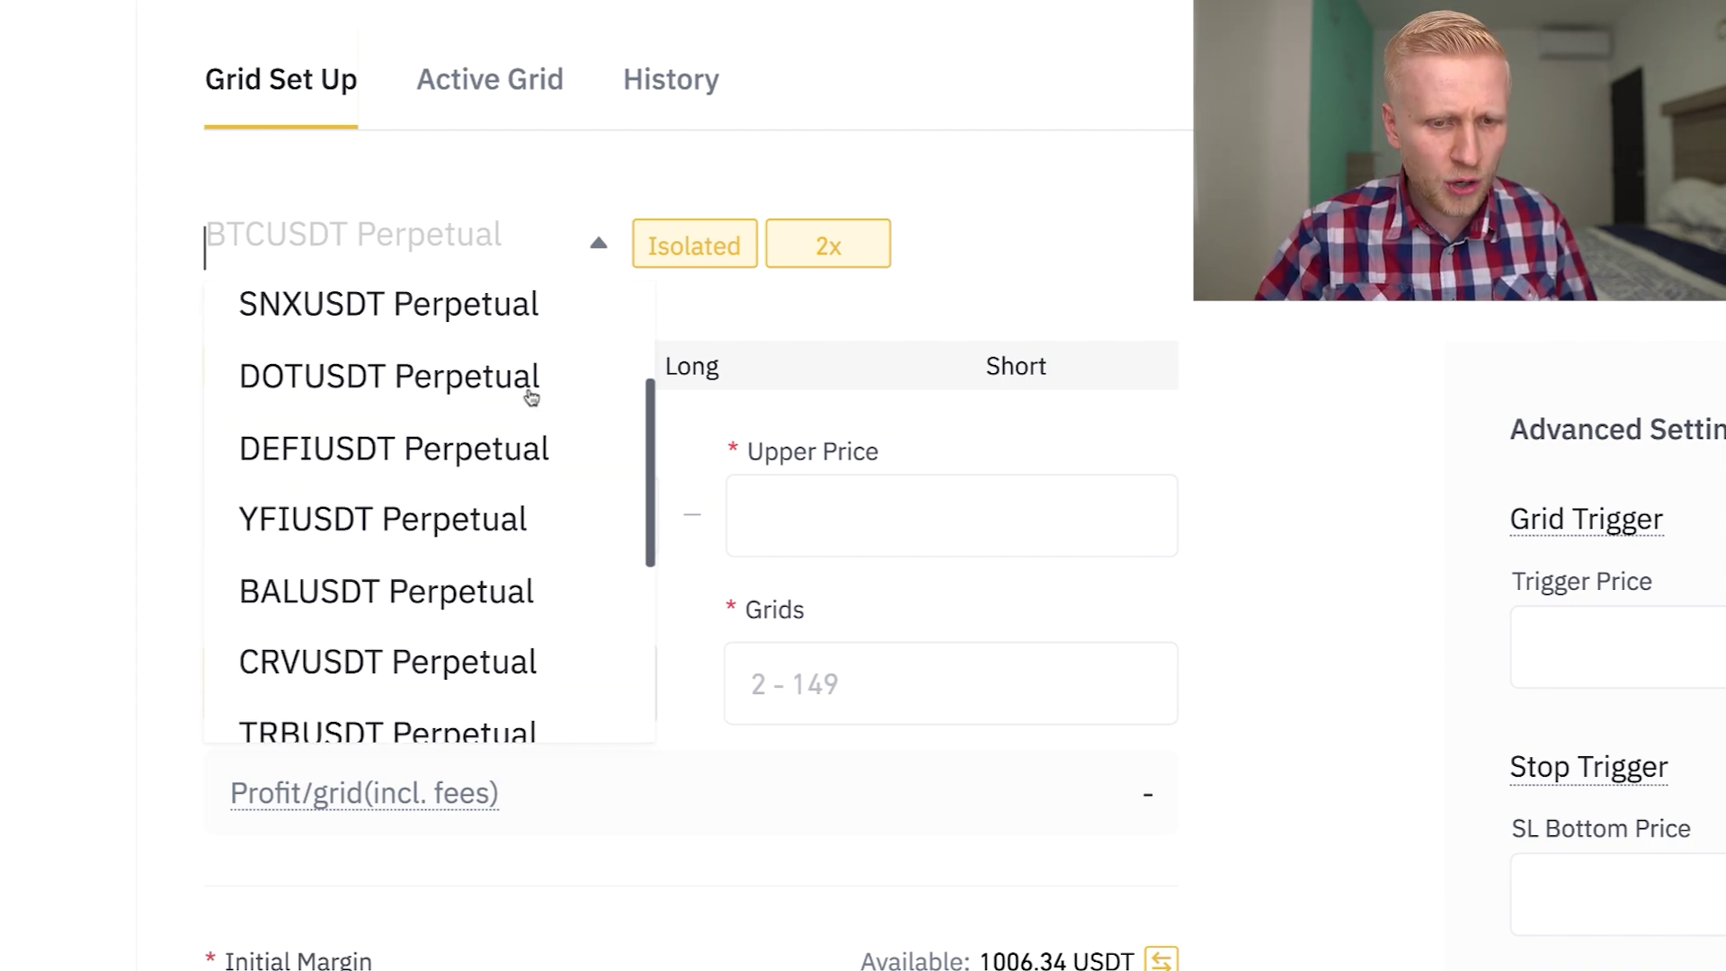
scroll(526, 400, "down", 5)
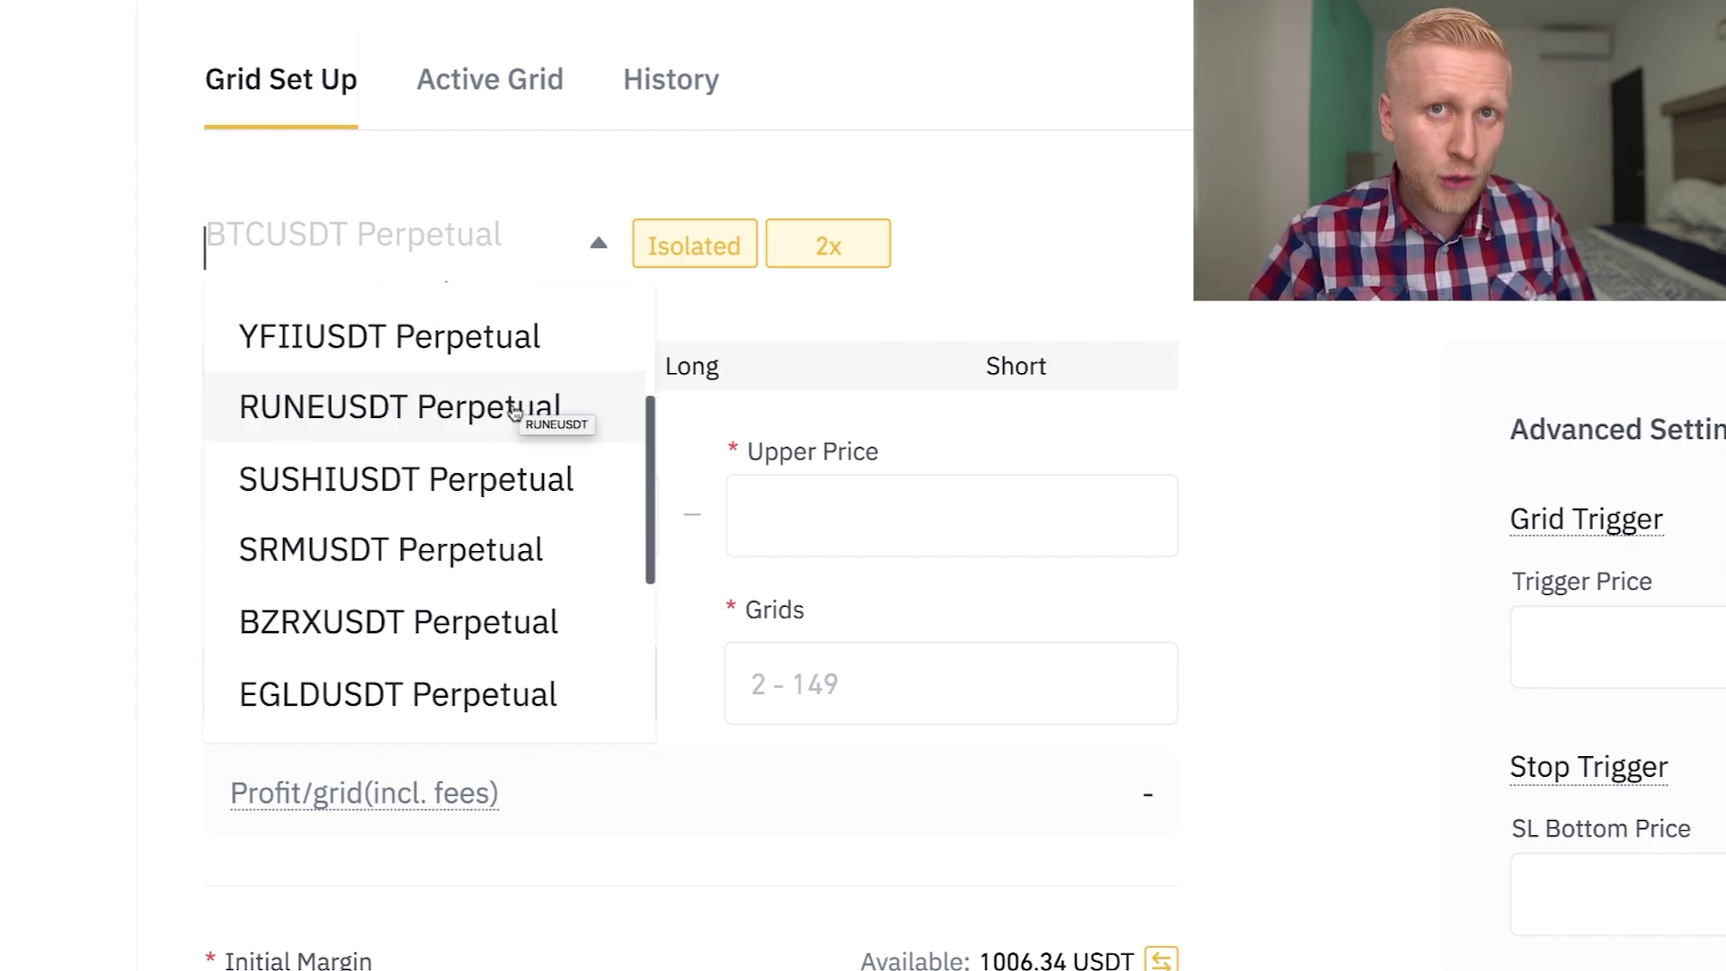
scroll(507, 431, "down", 10)
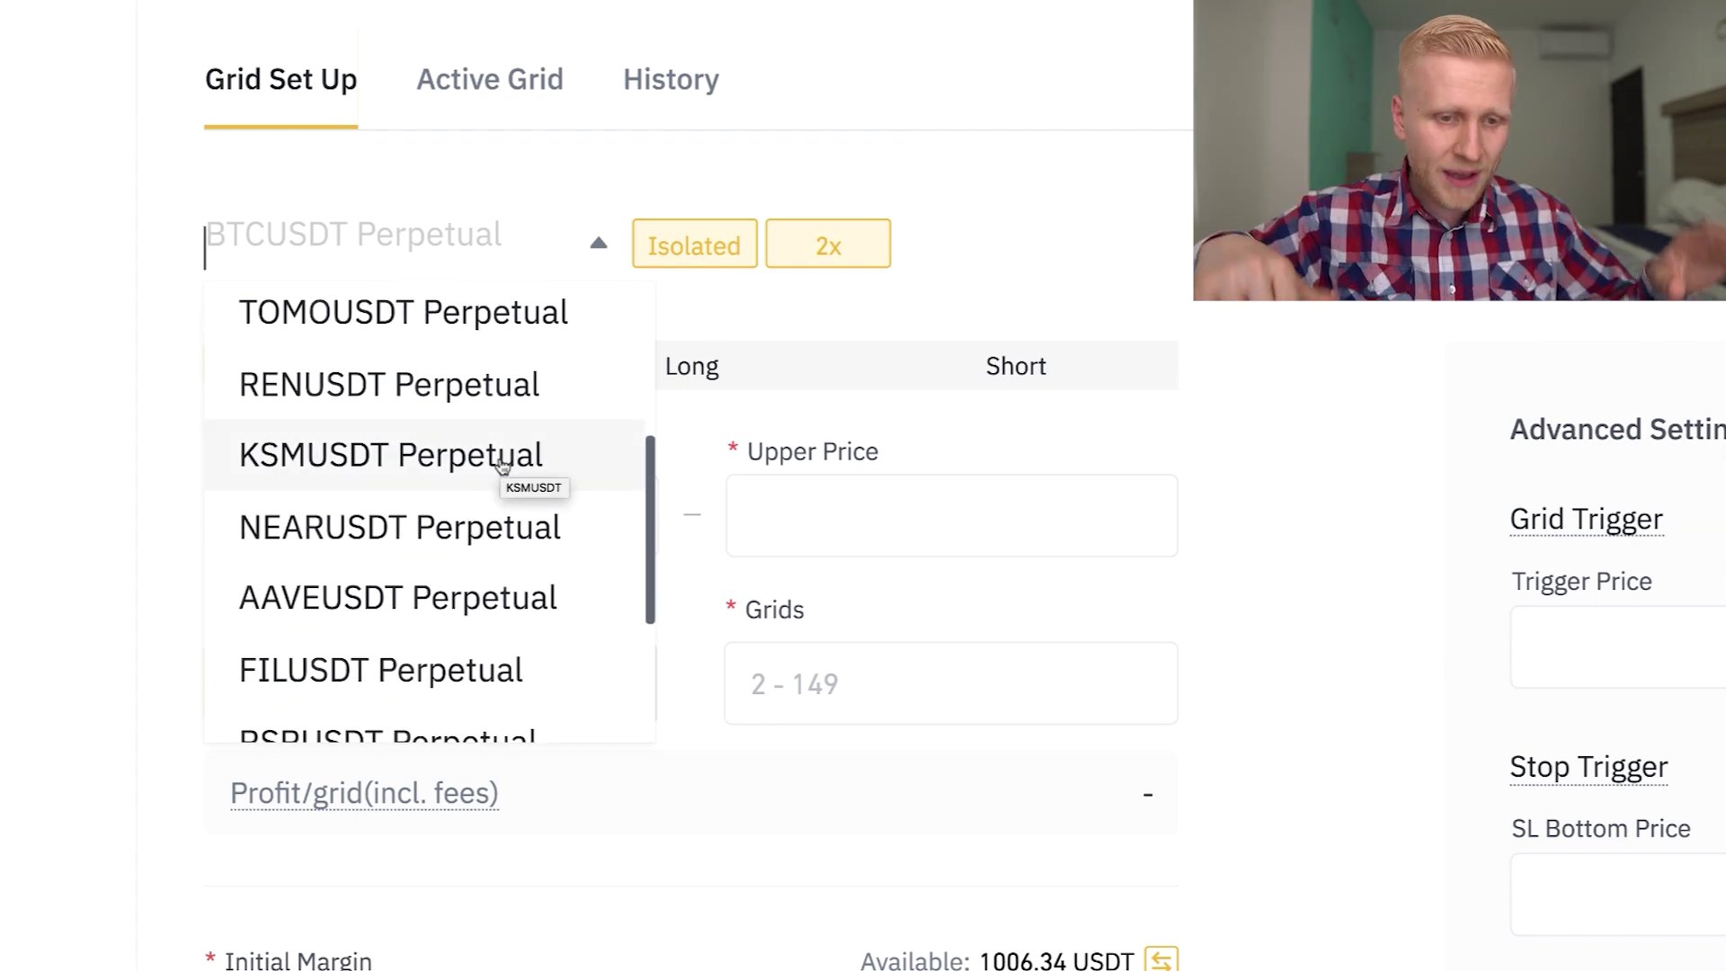
scroll(502, 463, "up", 3)
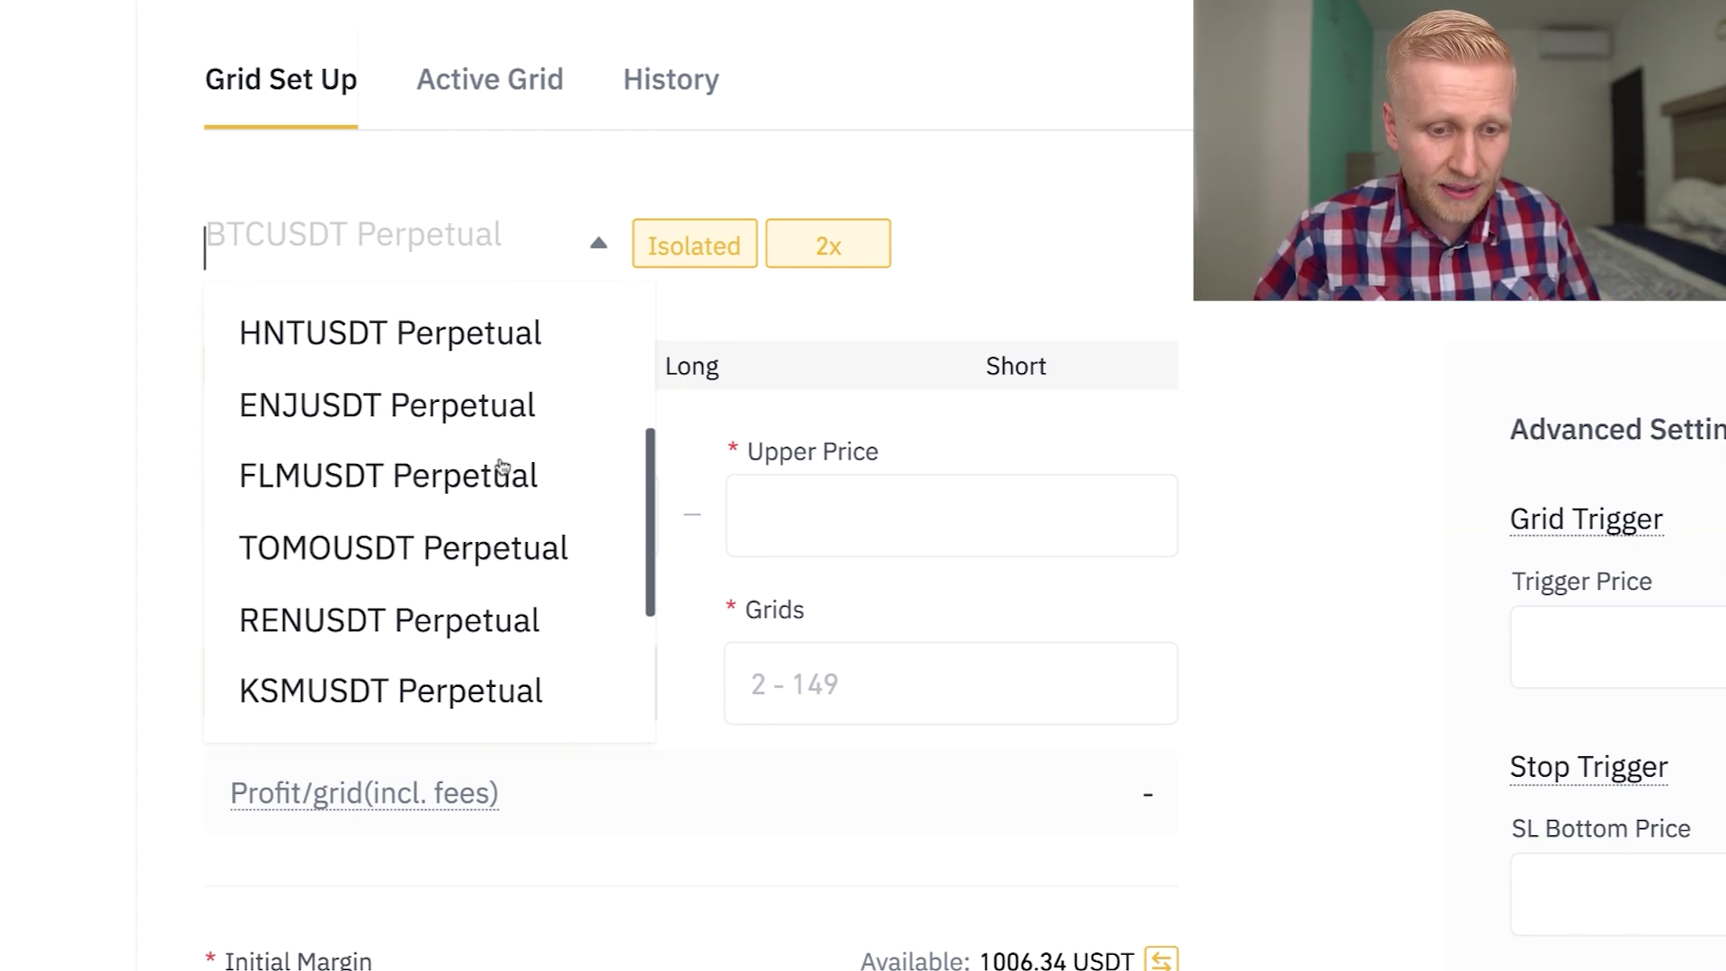
scroll(501, 464, "up", 5)
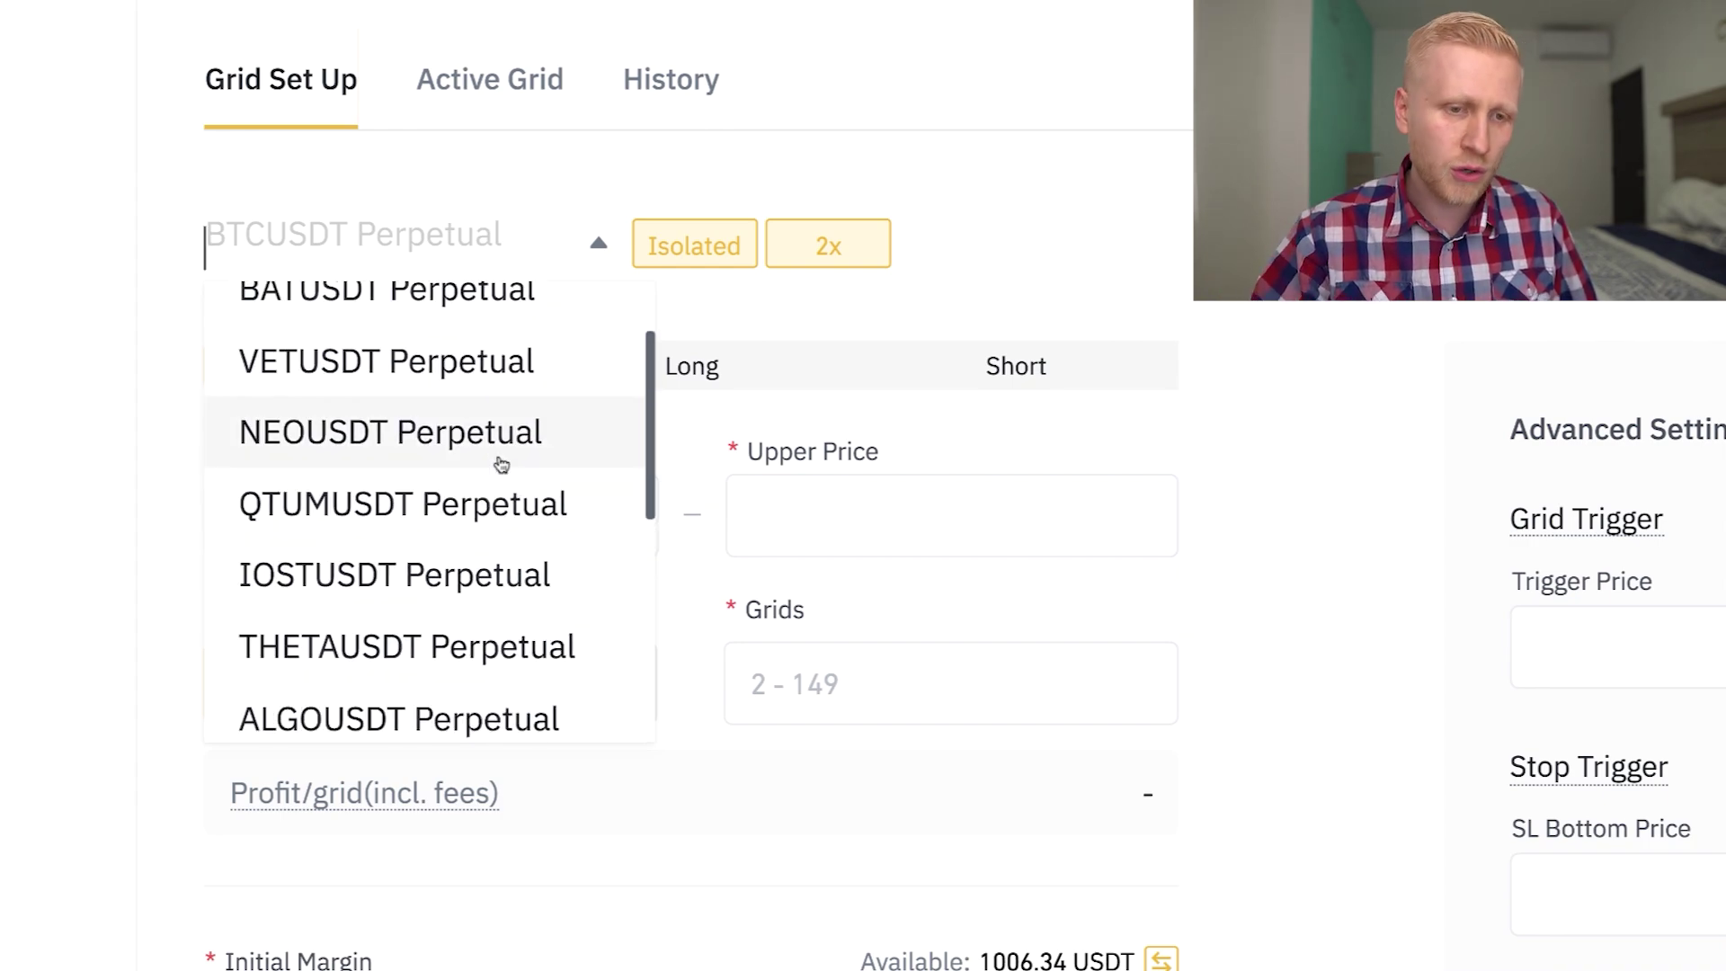
scroll(502, 464, "up", 6)
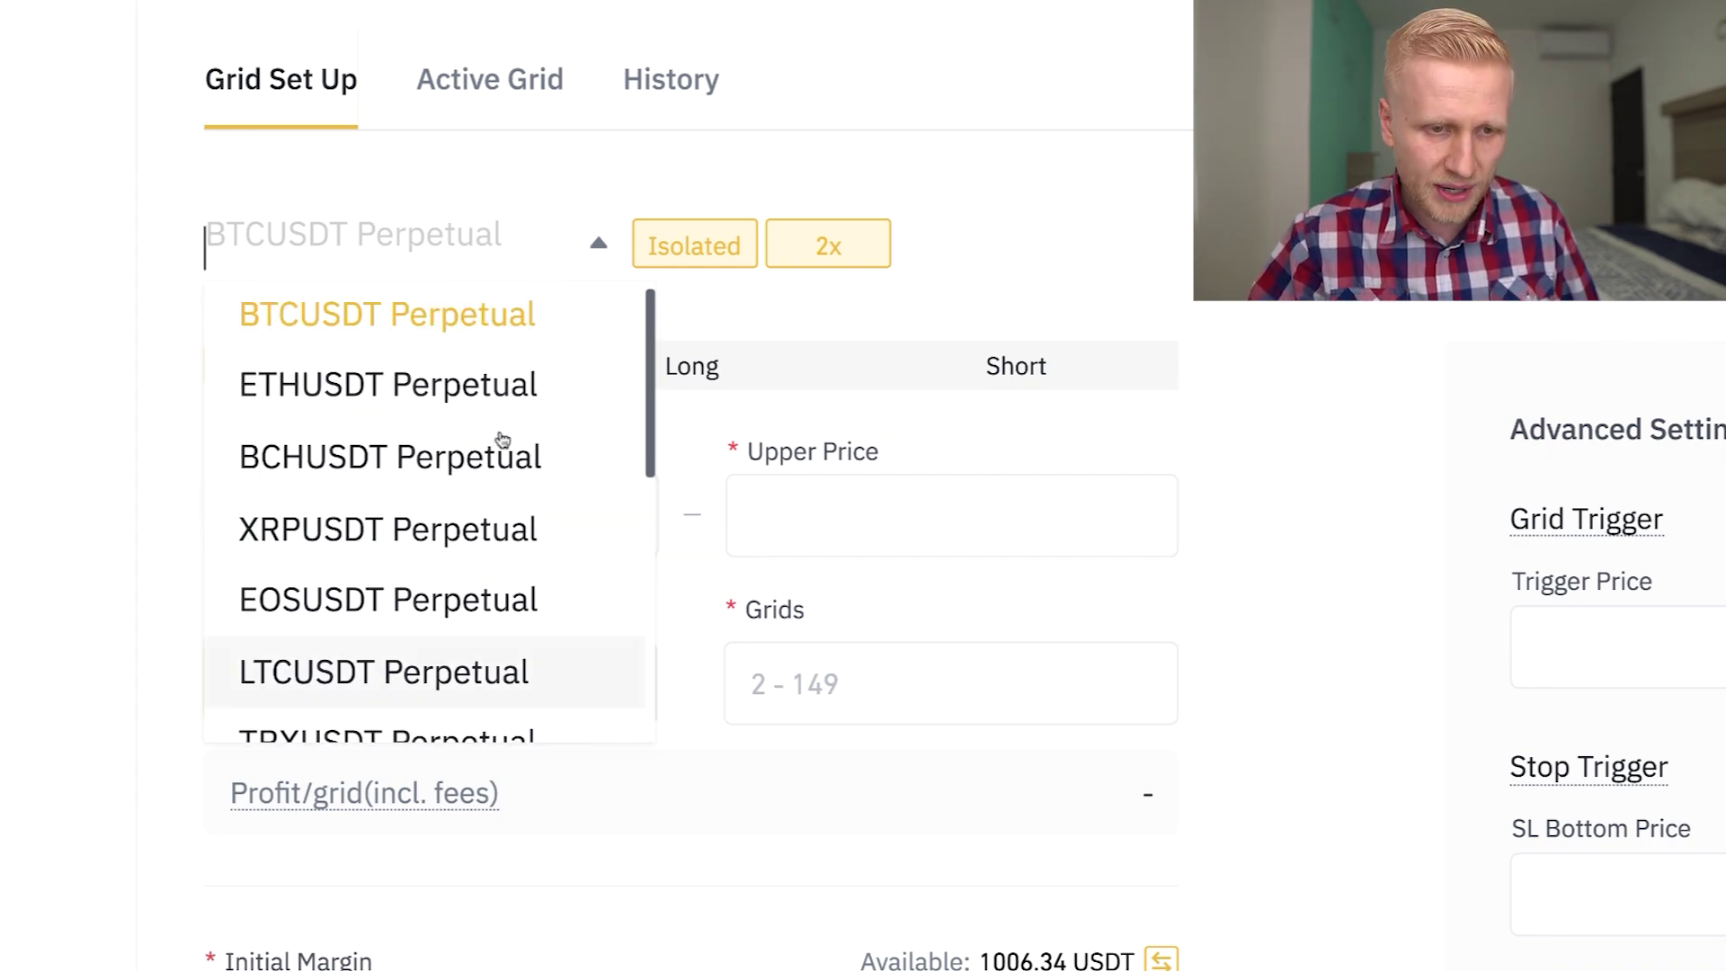
left_click(435, 320)
- Try the Long and Short grid directions, reading their descriptions, and return the direction to Neutral
scroll(443, 320, "down", 1)
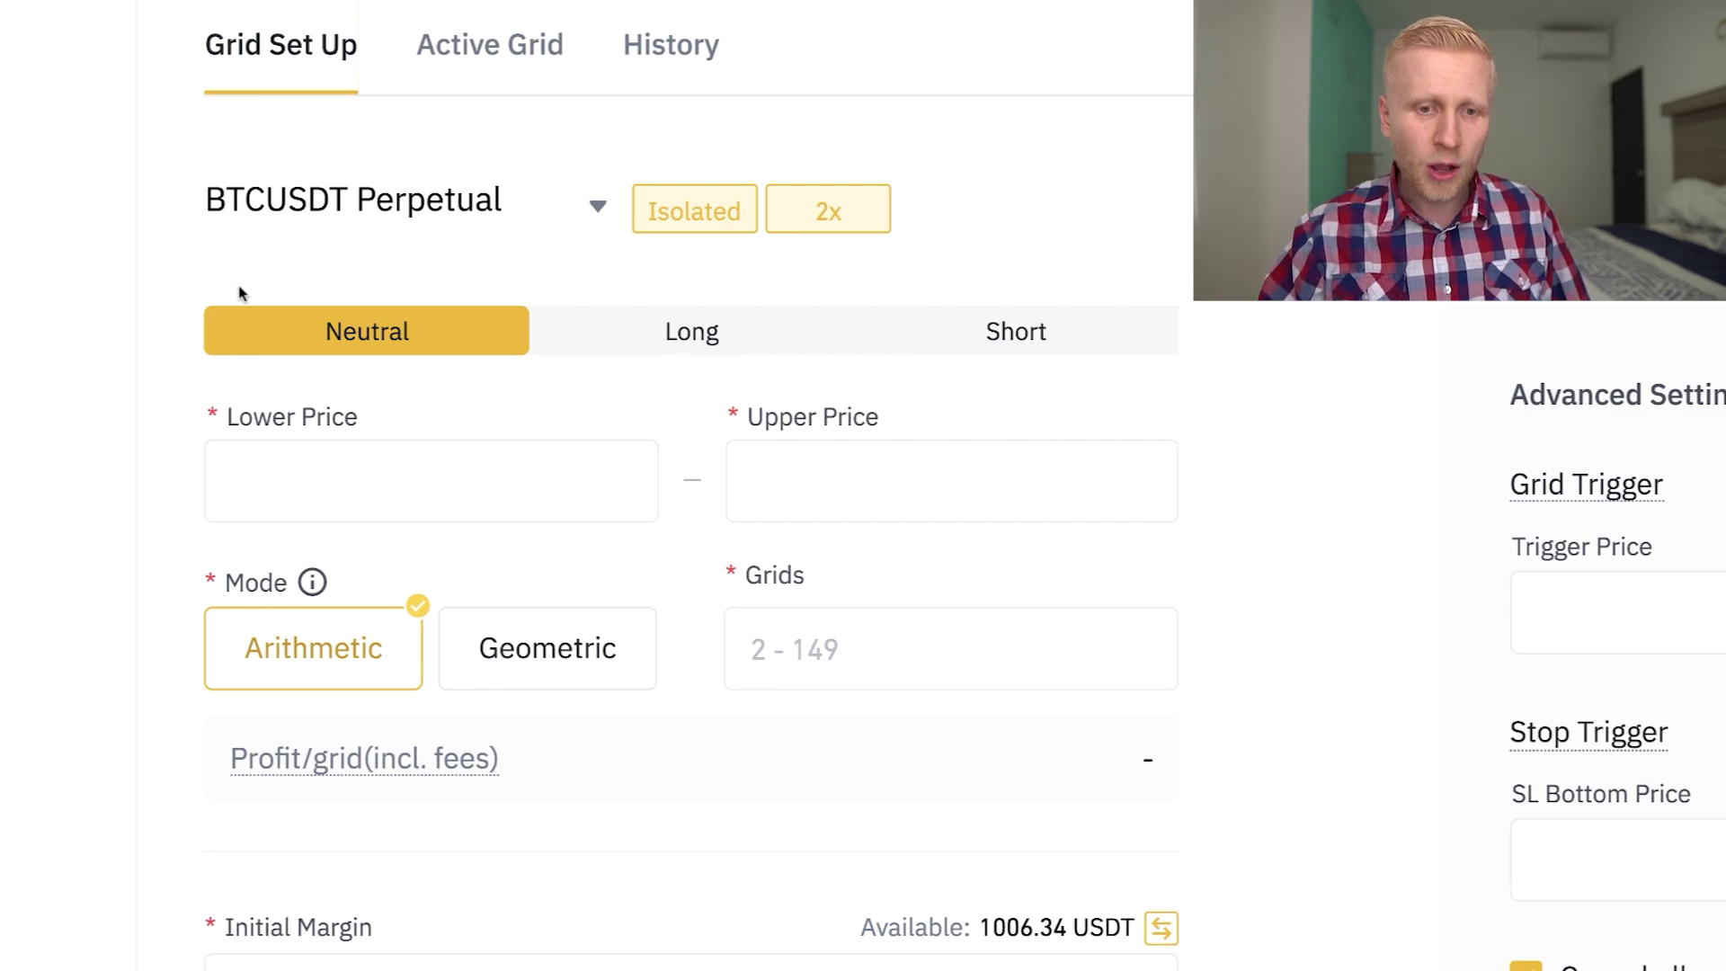
left_click(604, 332)
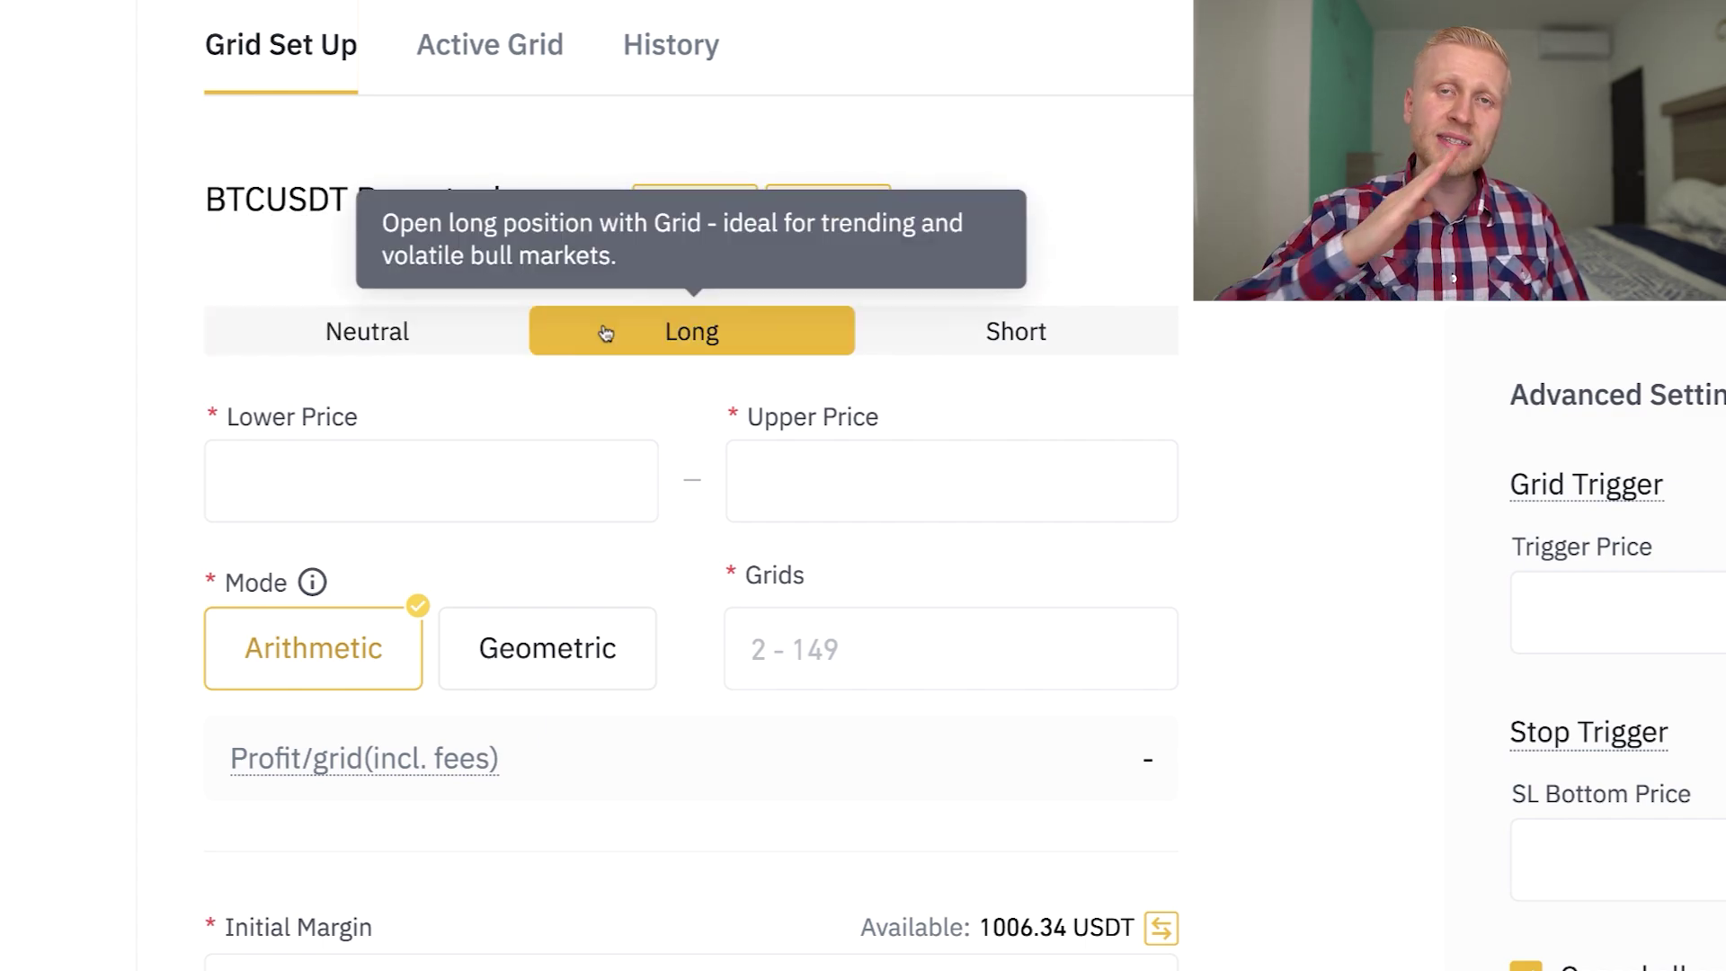
left_click(928, 322)
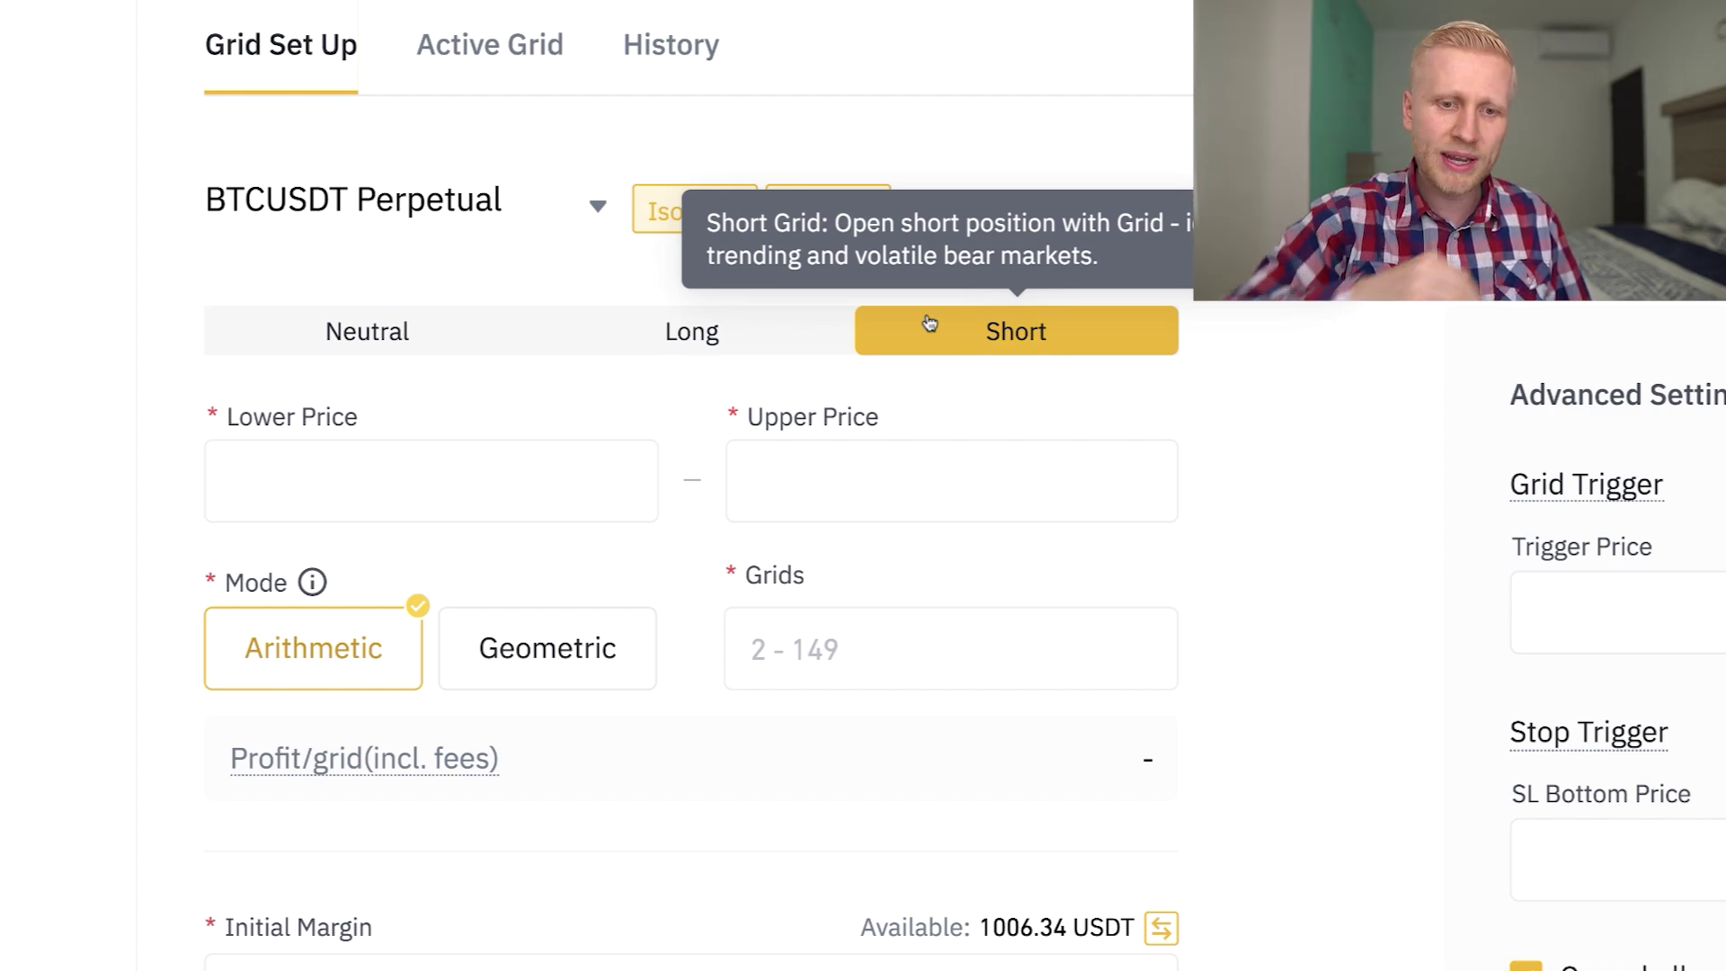
left_click(434, 321)
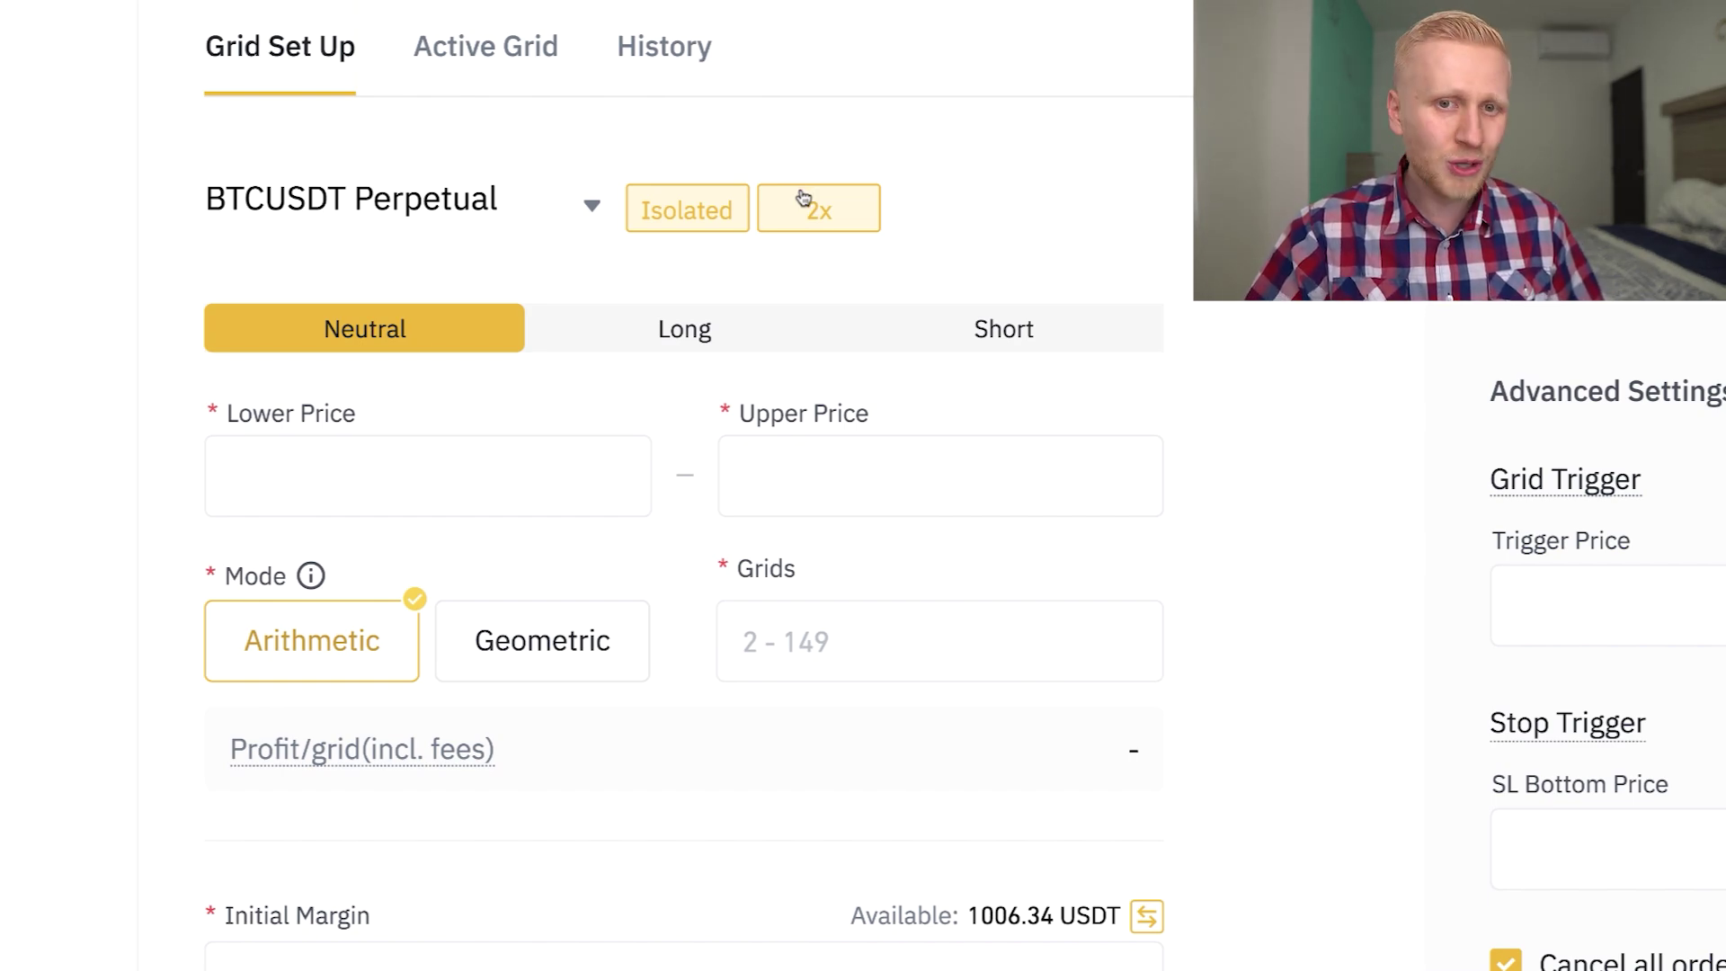
- Try the maximum 125x leverage for the BTCUSDT grid, reduce it to 1x and confirm
left_click(802, 198)
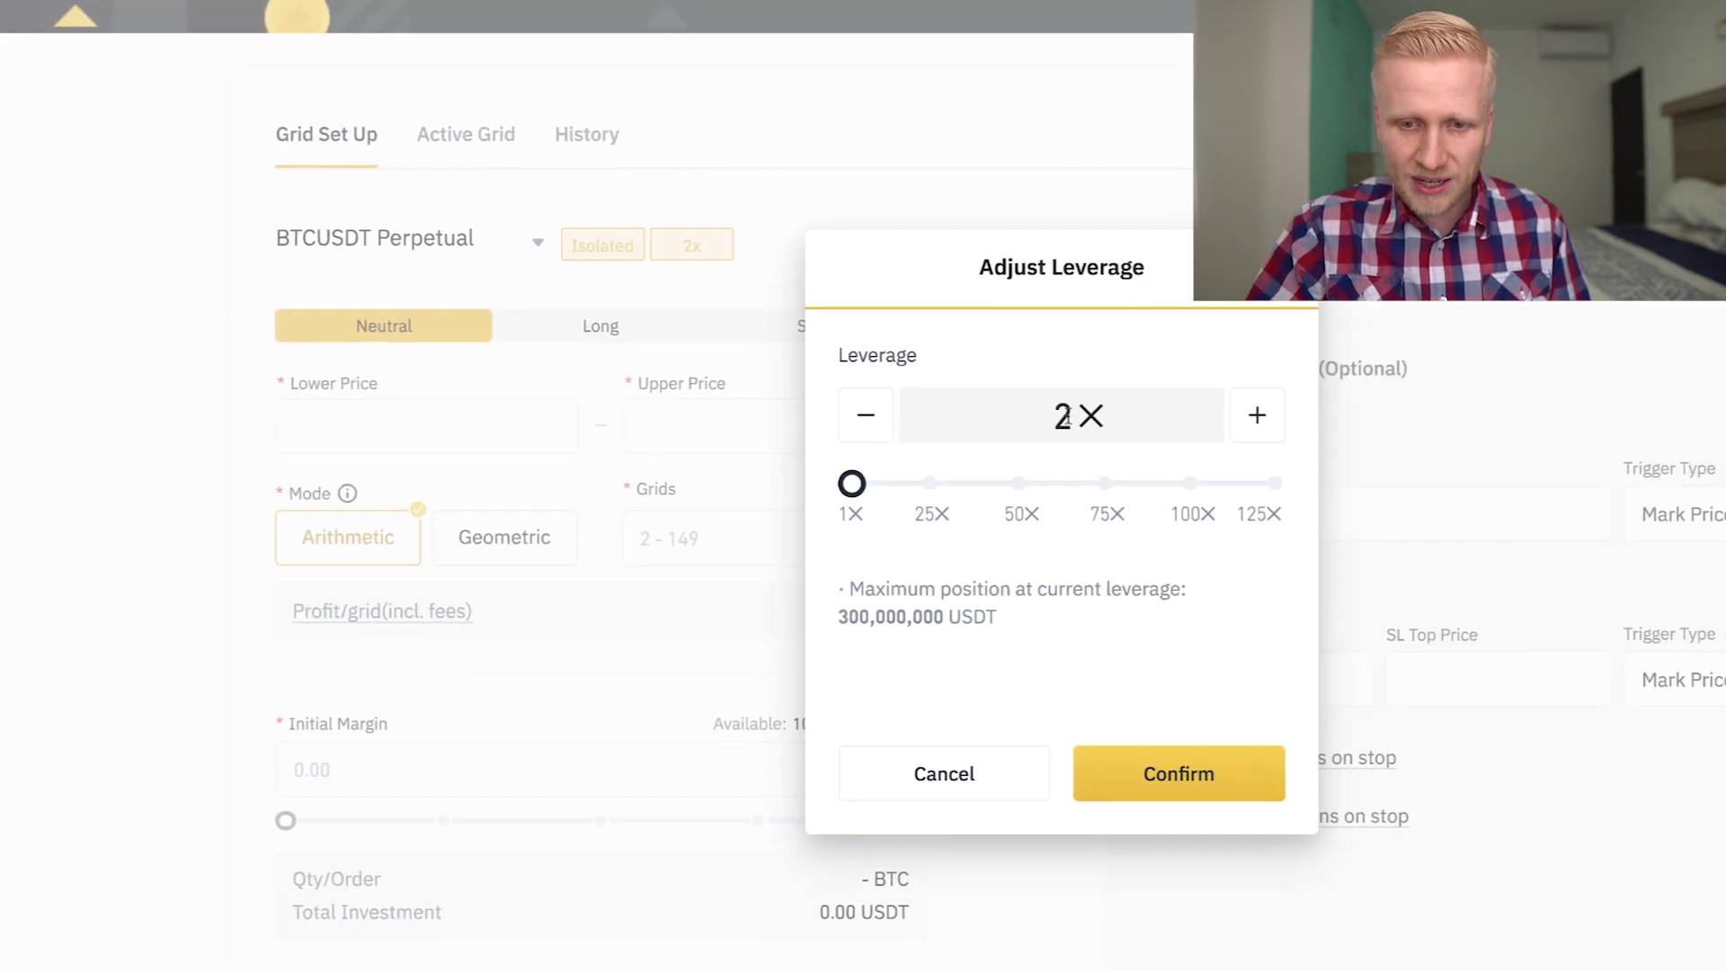
left_click_drag(851, 483, 1290, 535)
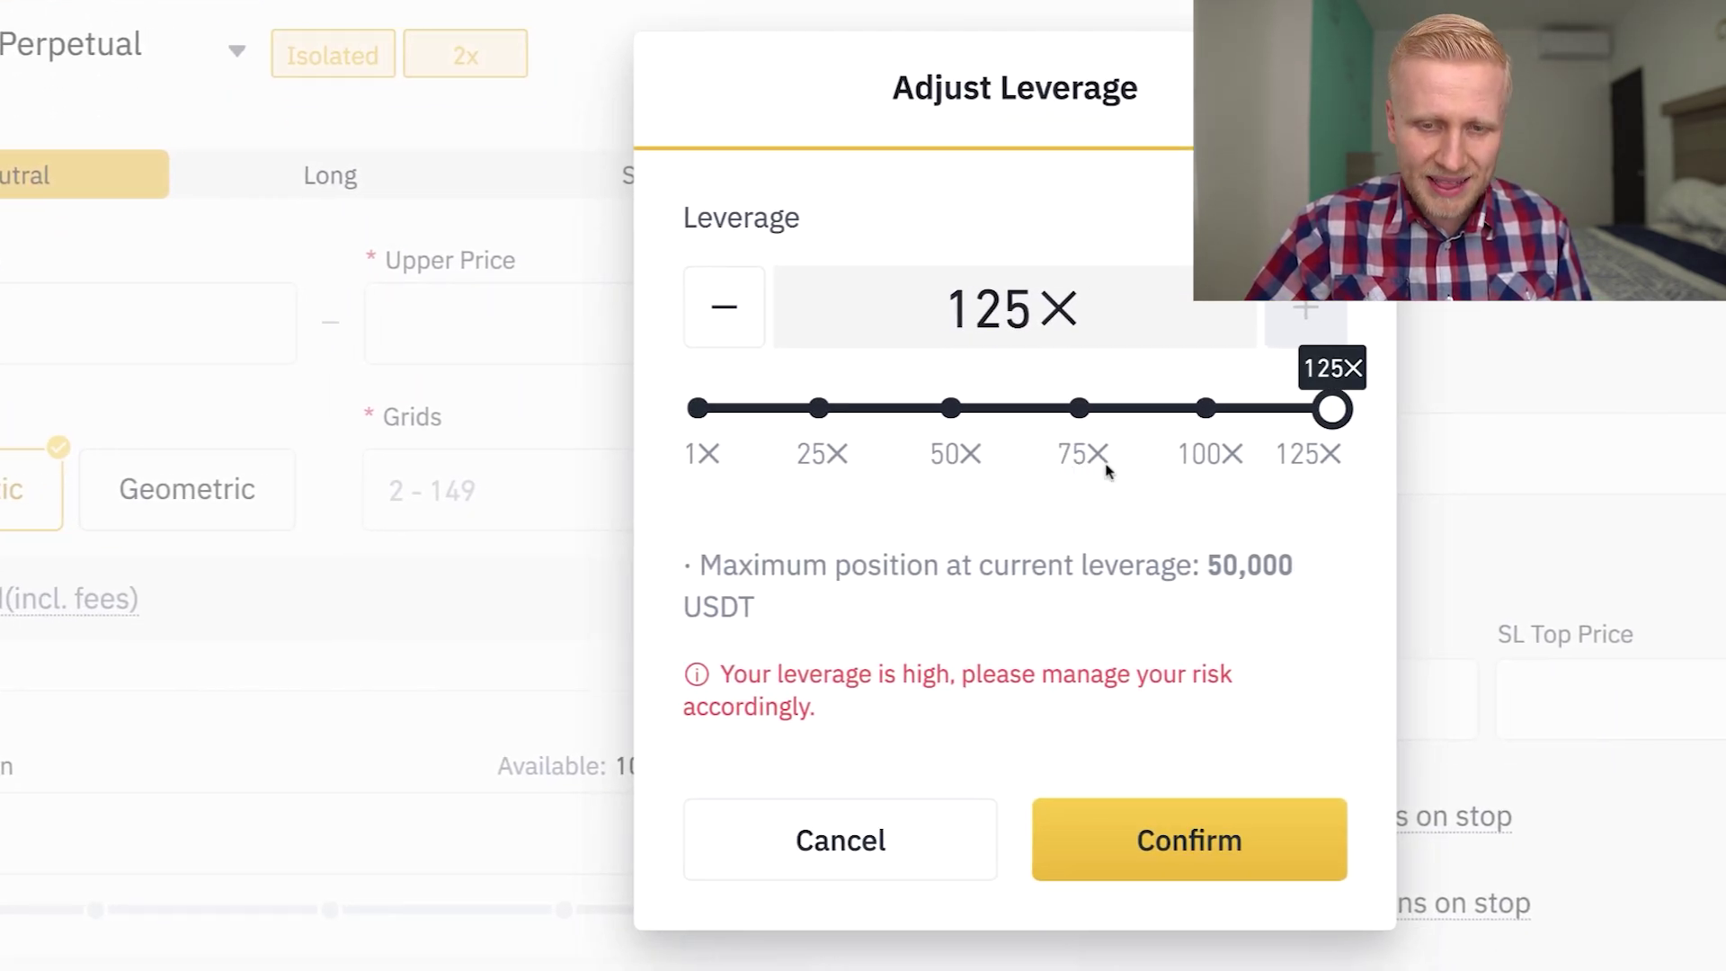
left_click_drag(1360, 409, 665, 409)
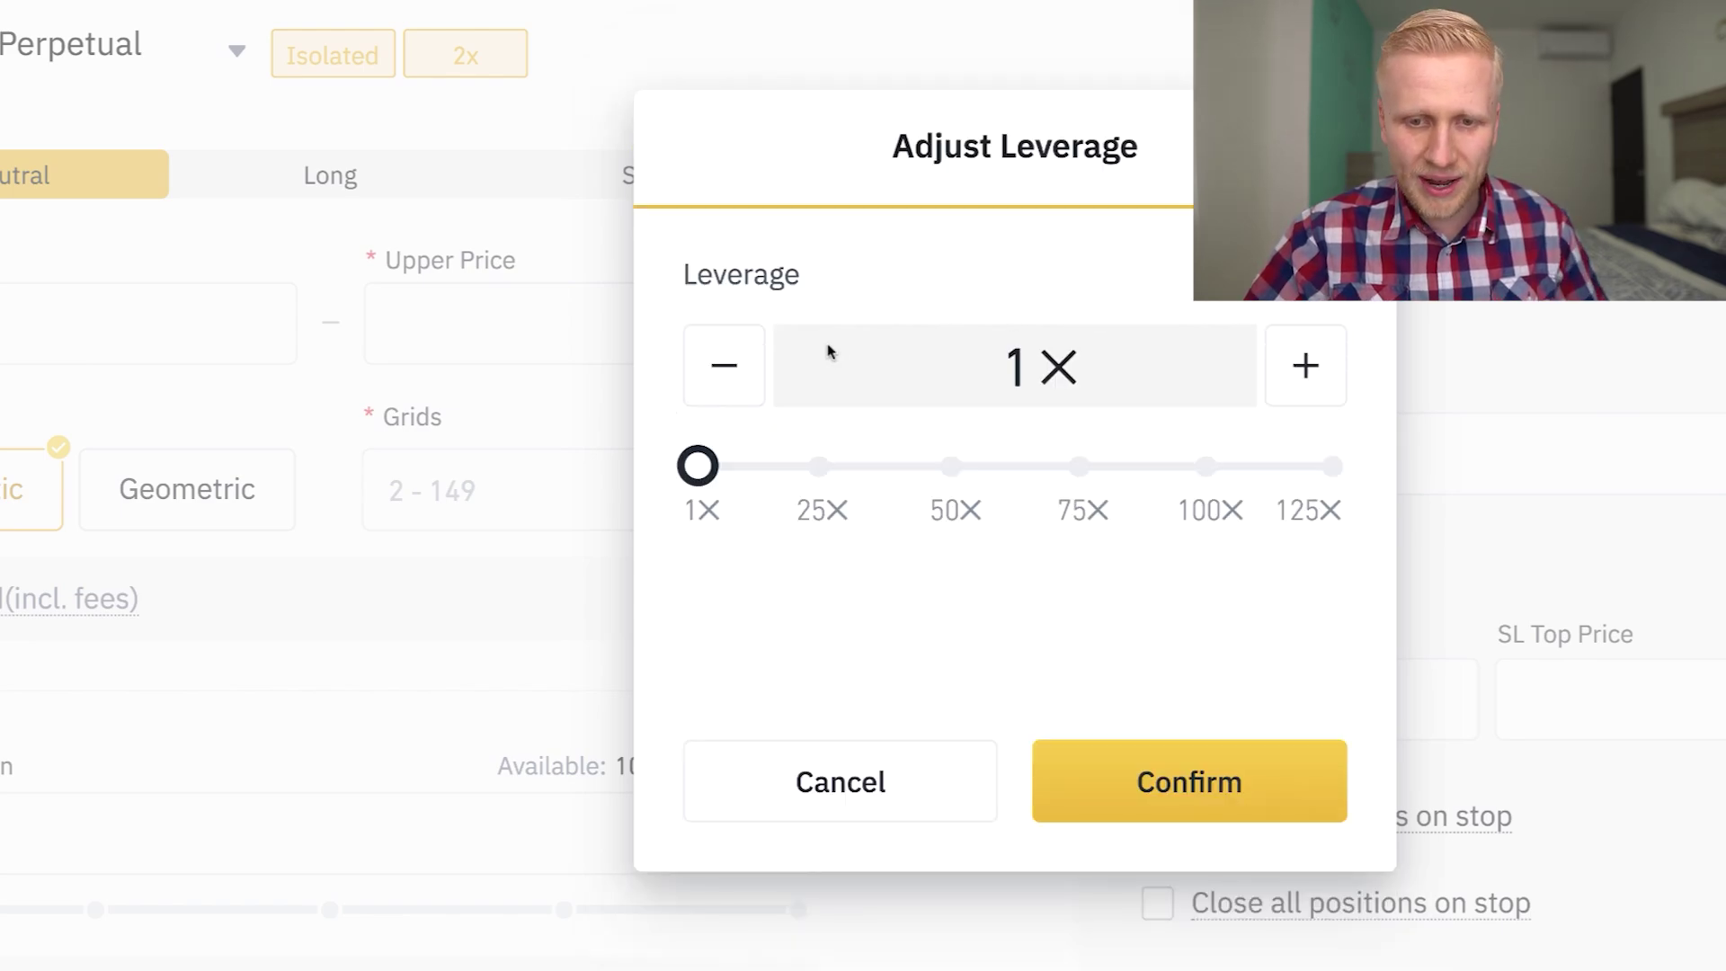
mouse_move(697, 465)
left_mouse_down()
mouse_move(716, 477)
mouse_move(690, 469)
left_mouse_up()
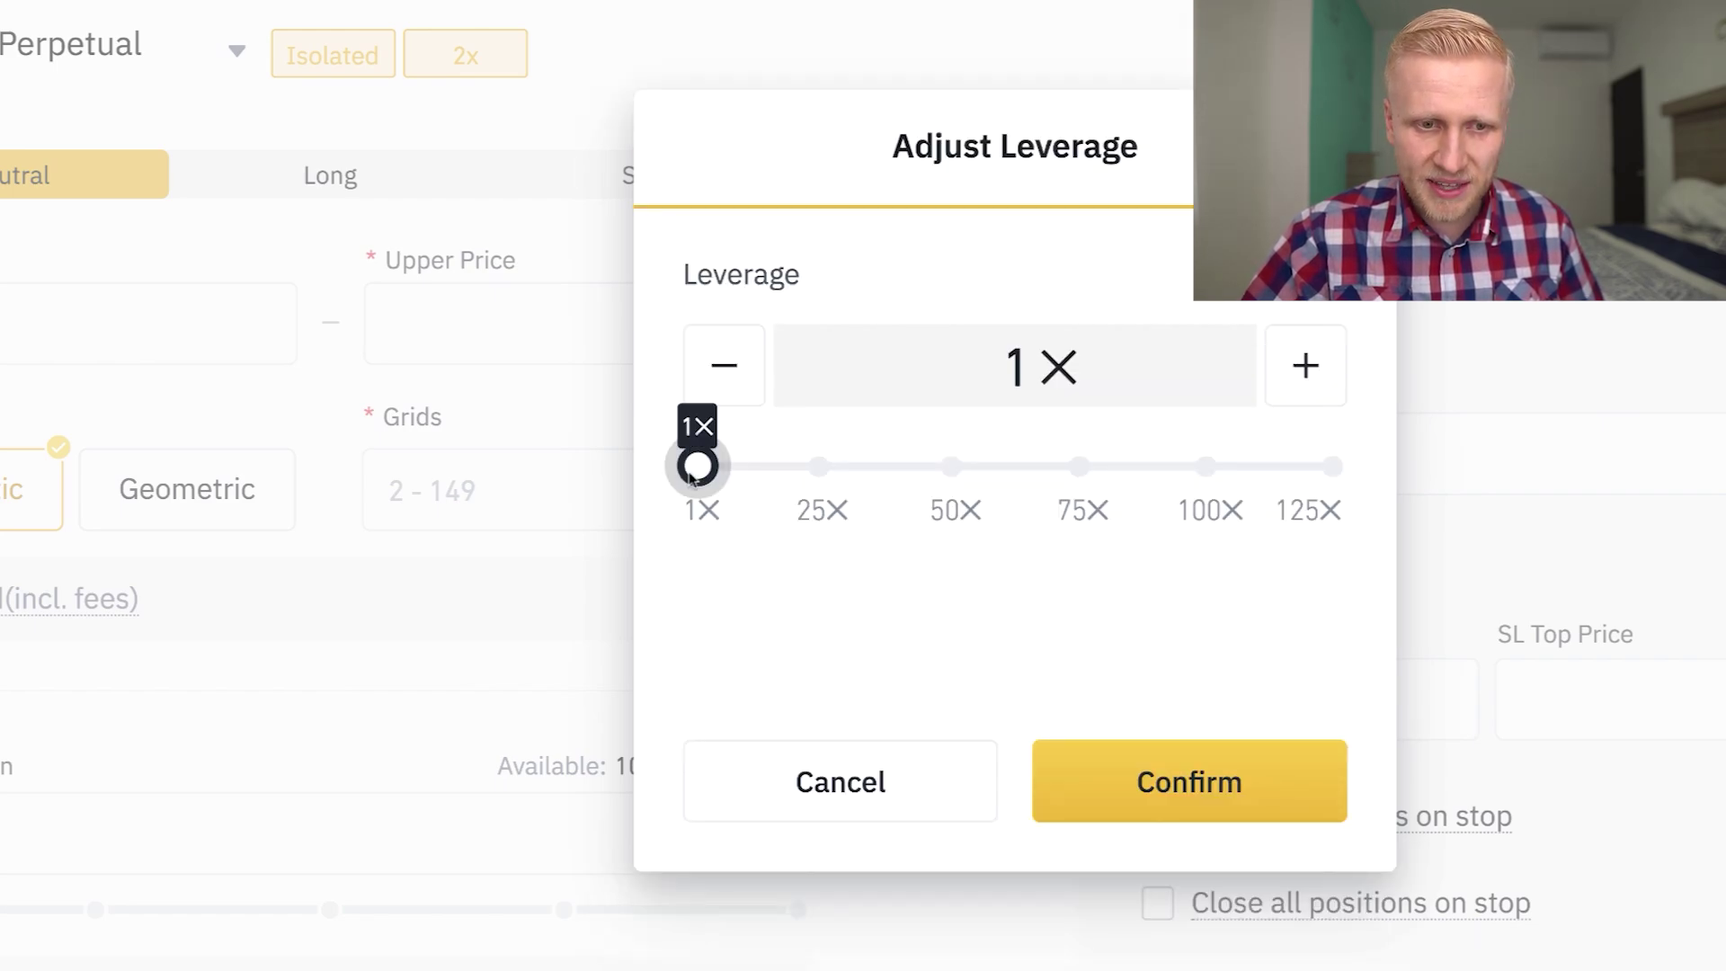
left_click(1115, 794)
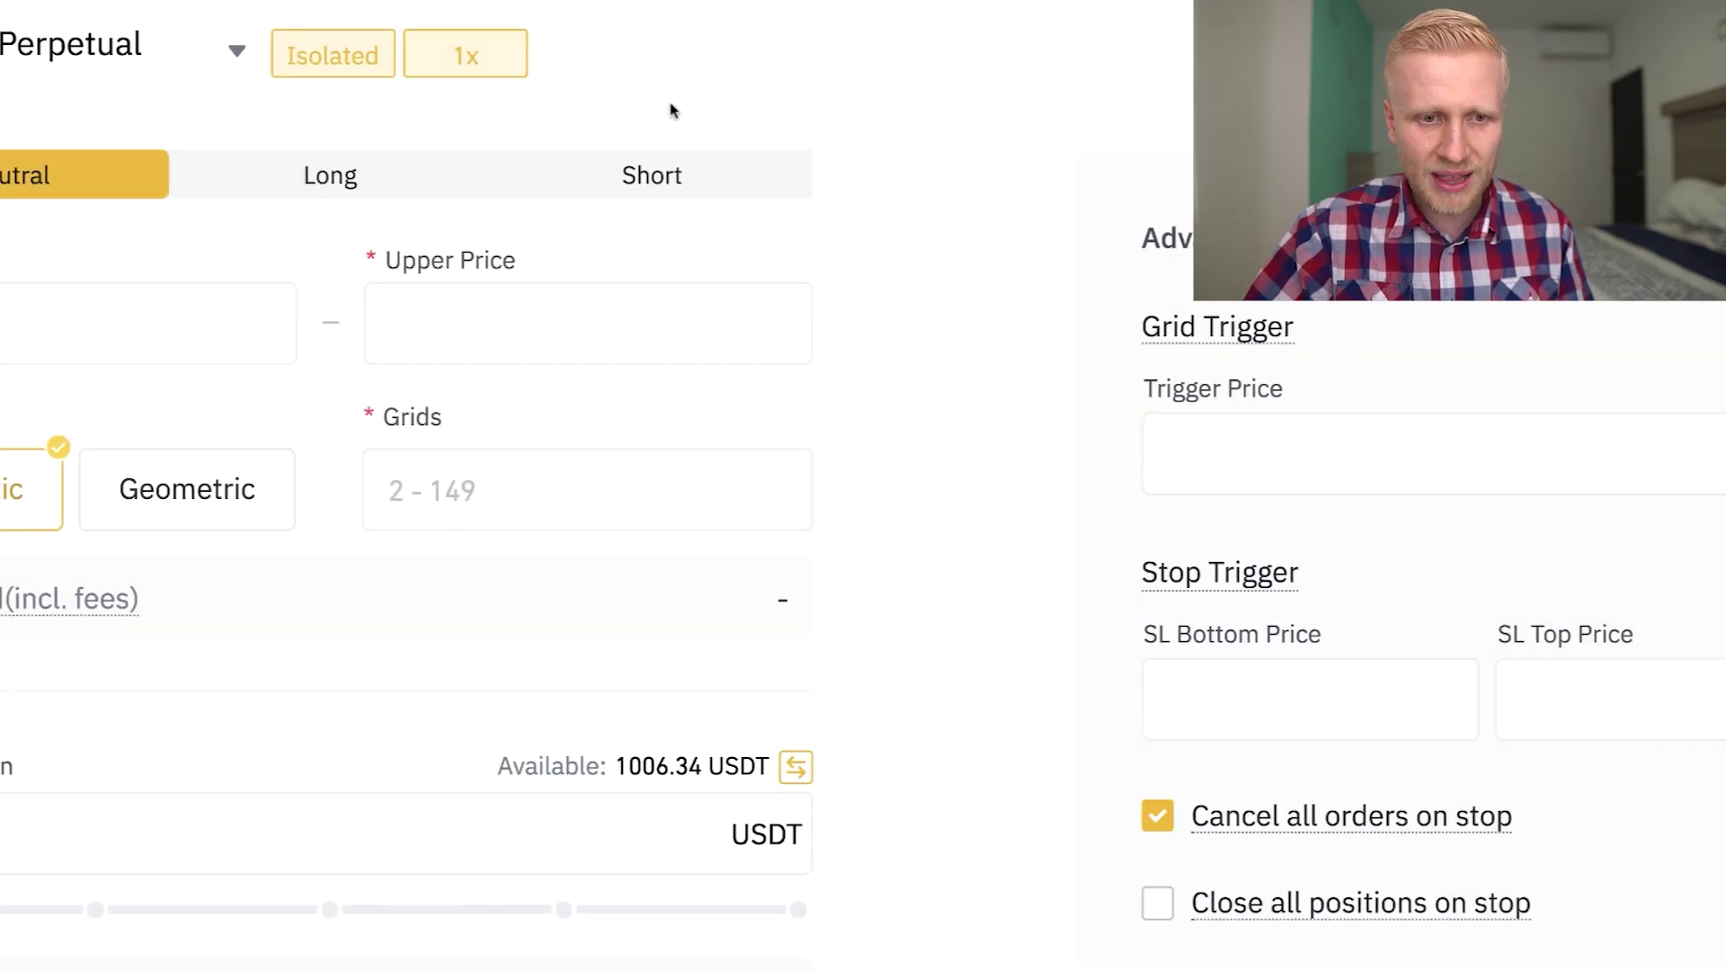
- Review the explanation of Cross and Isolated margin modes and confirm Isolated for the contract
left_click(653, 72)
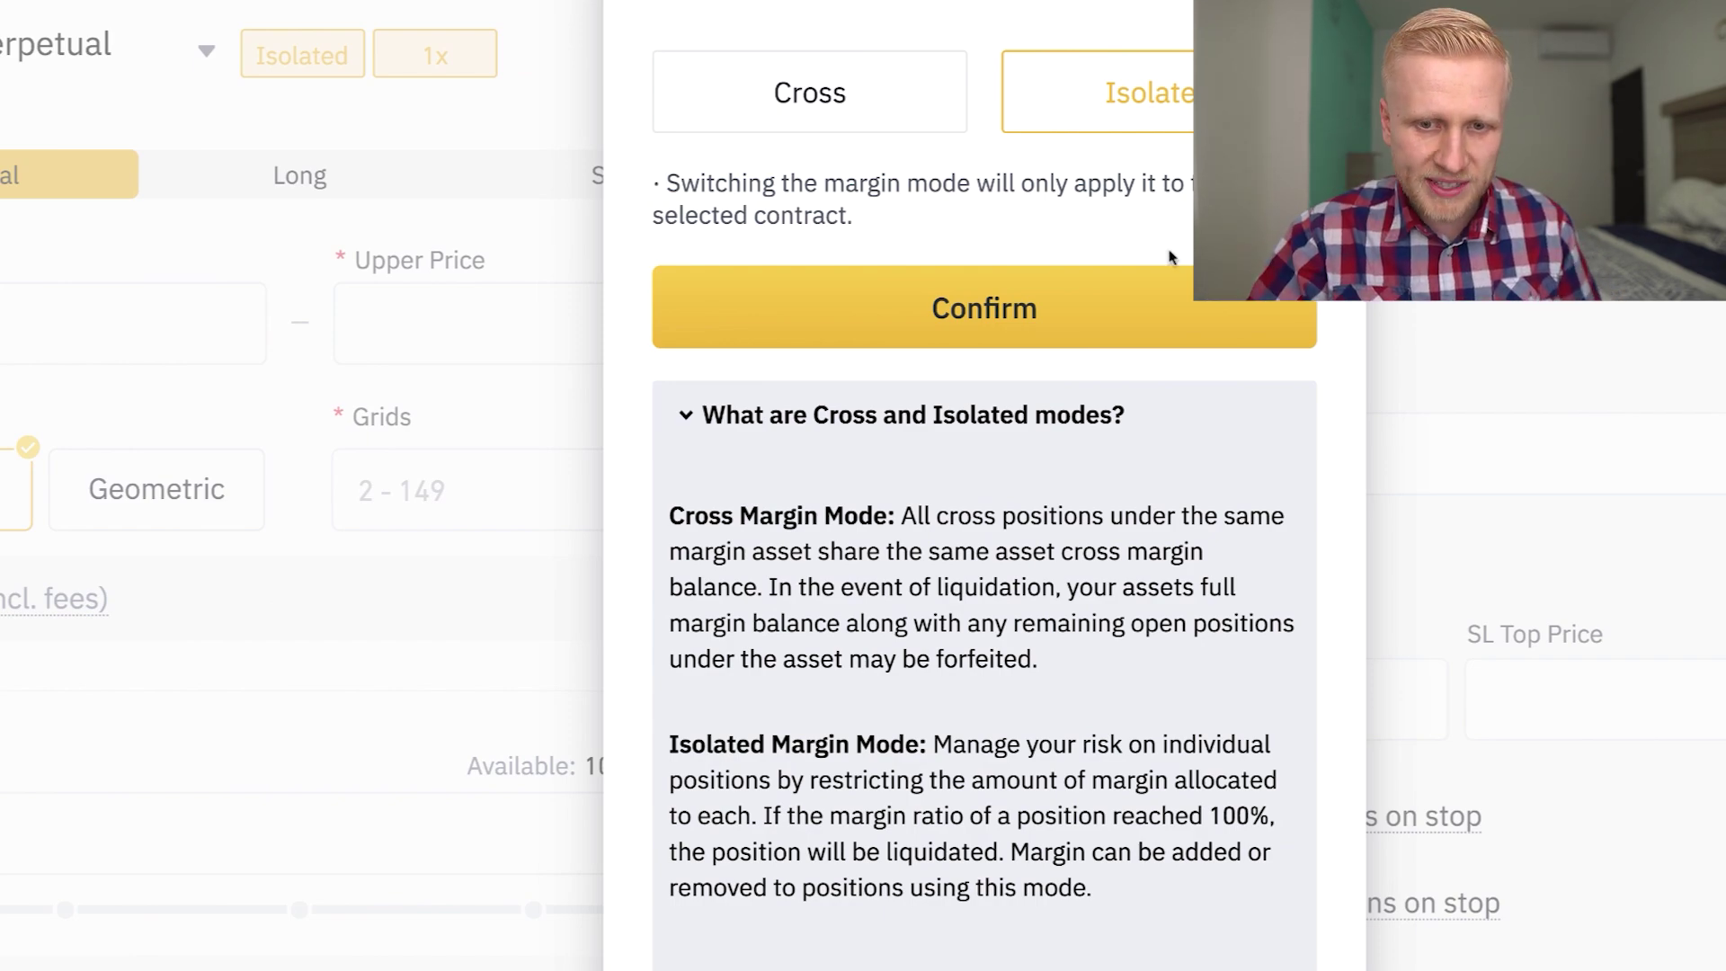
left_click(1154, 307)
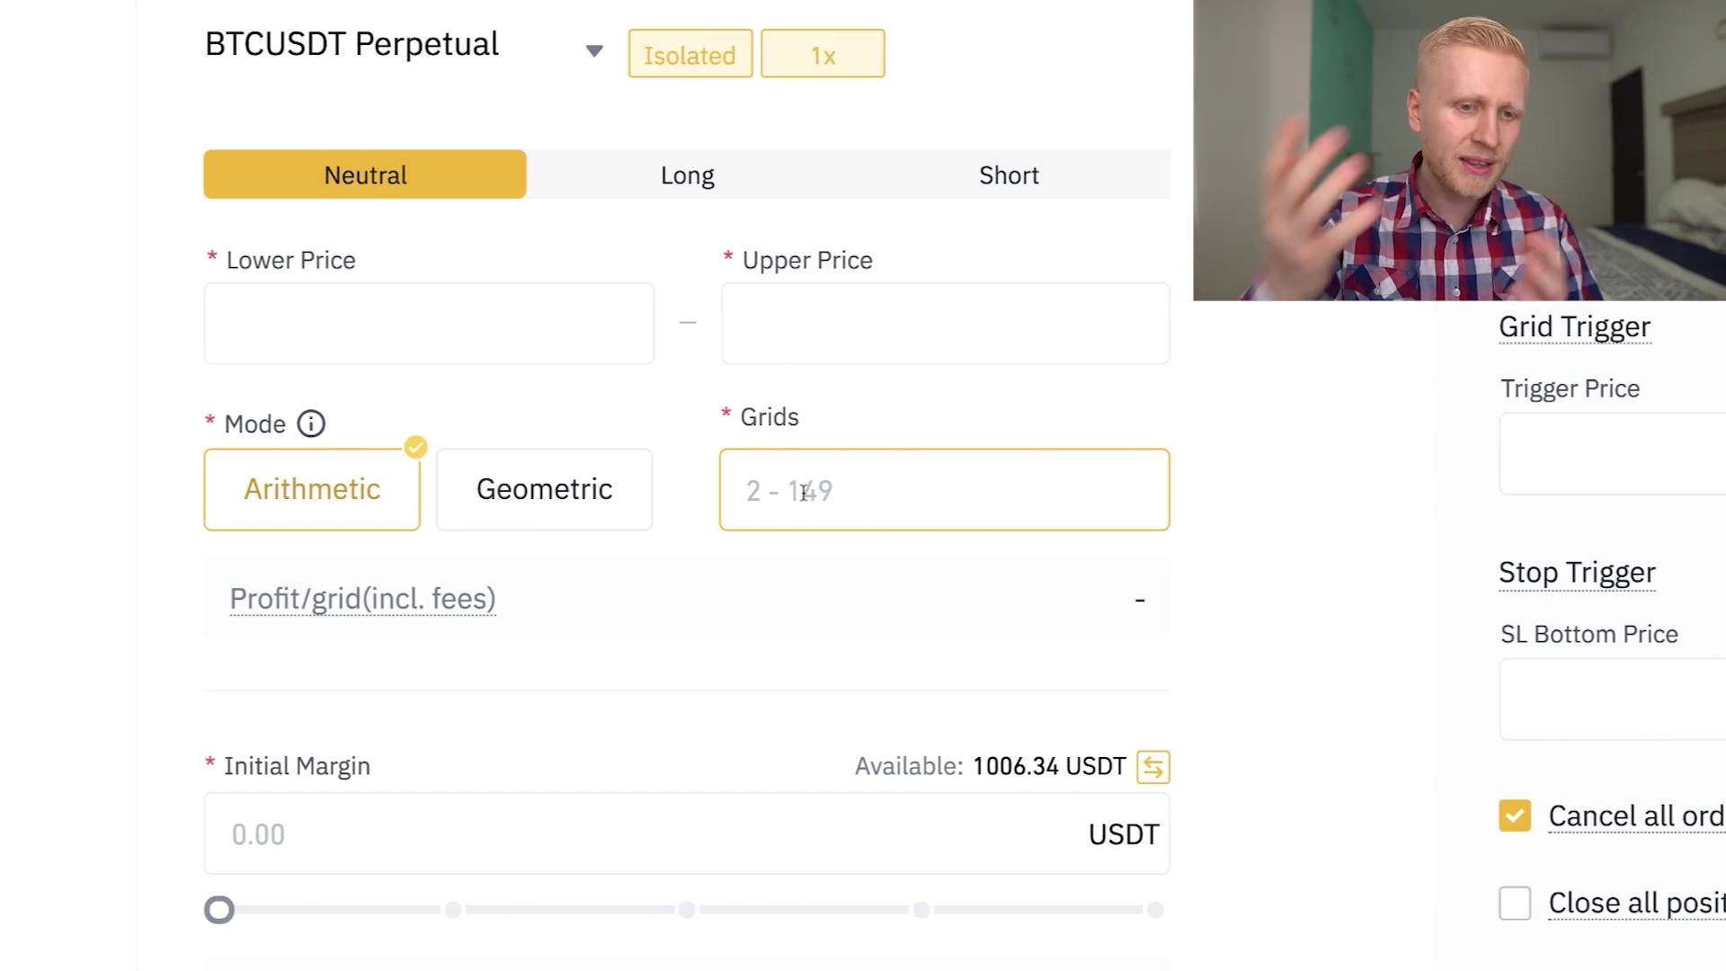
- Set the grid's price range with a lower price of 45000 and an upper price of 55000
left_click(650, 347)
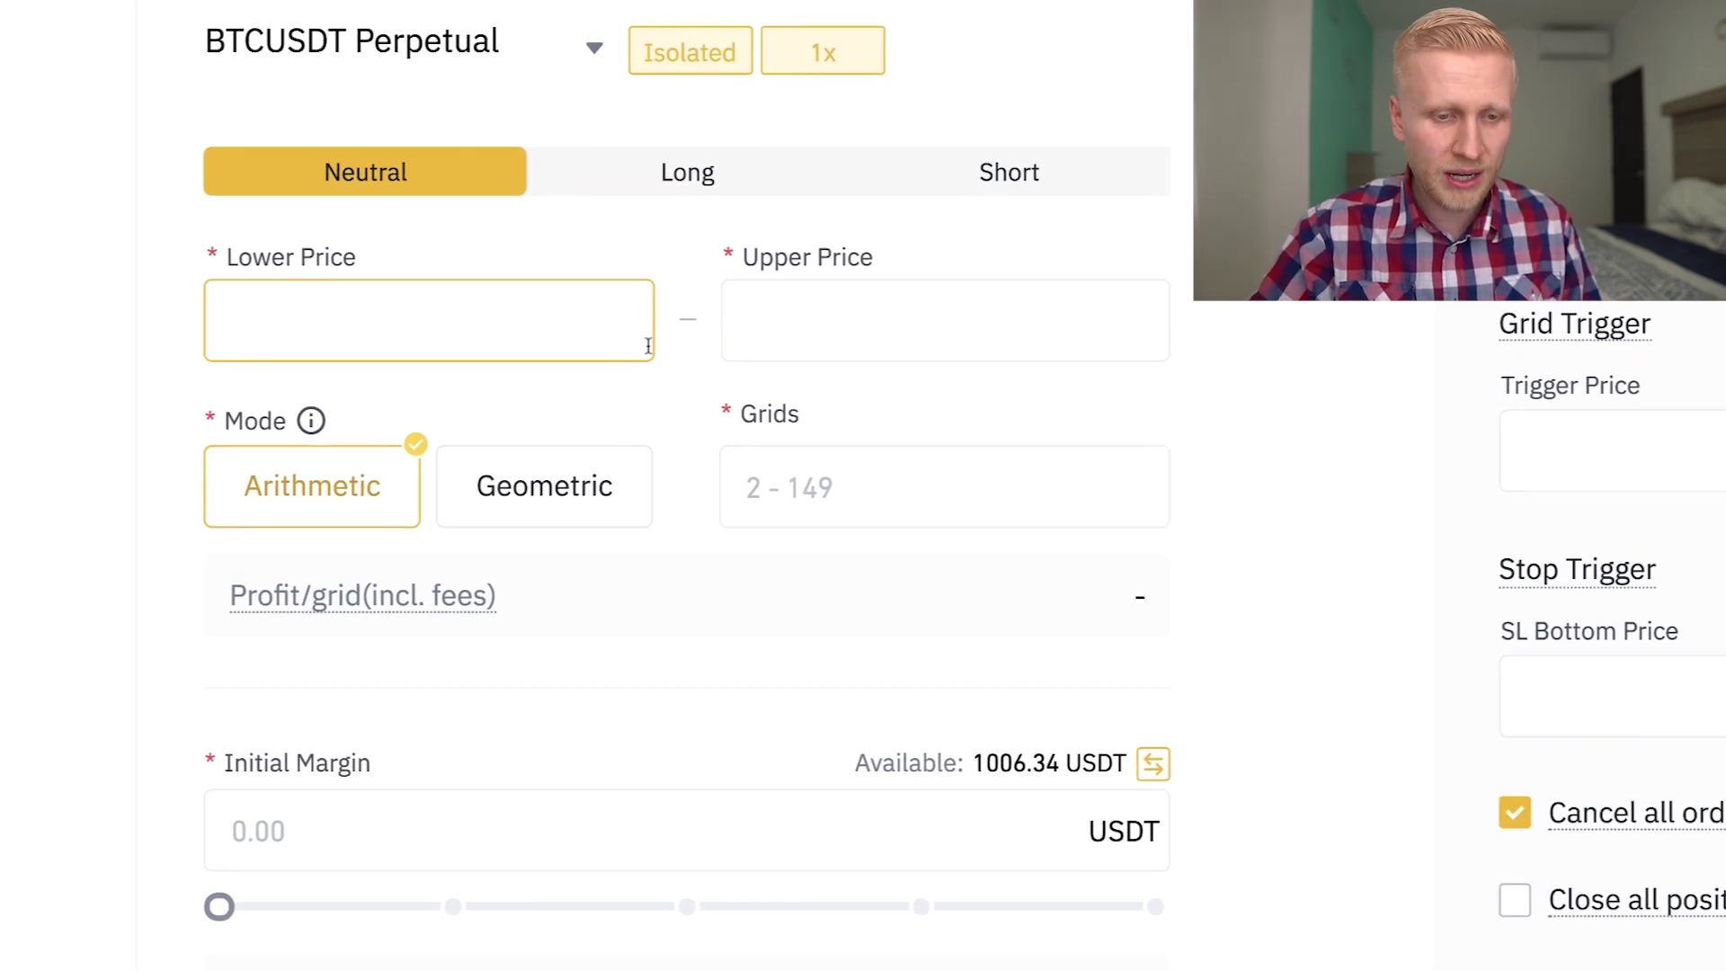
left_click_drag(210, 327, 192, 327)
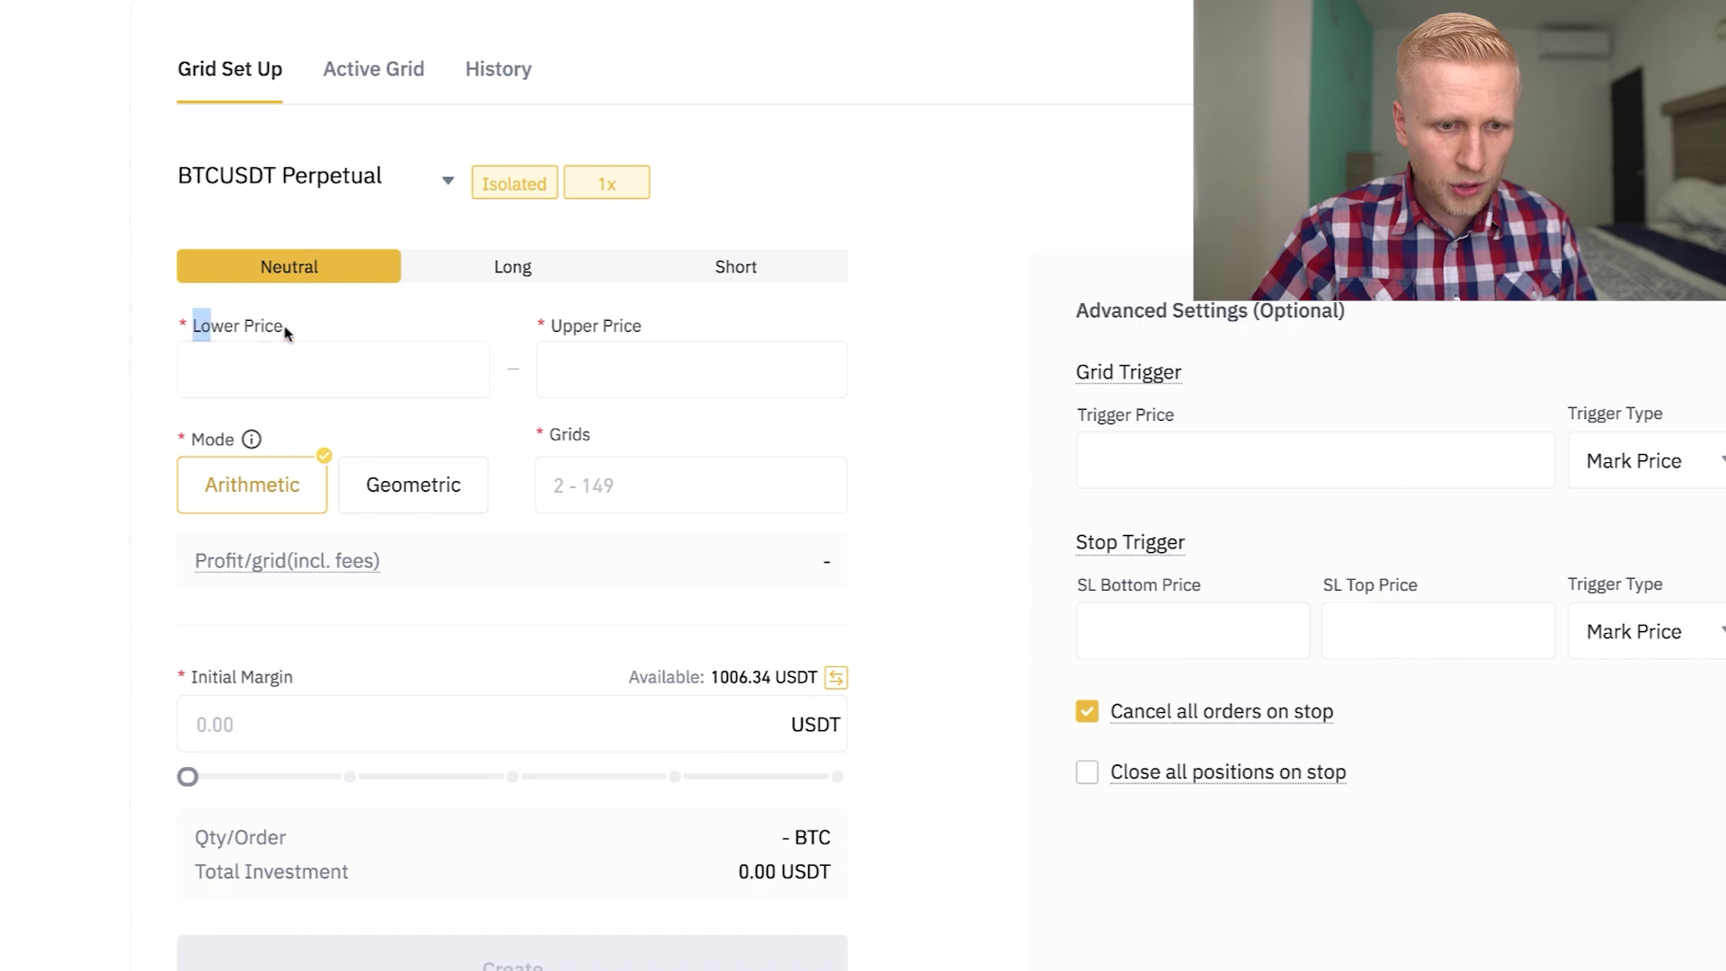
left_click(558, 326)
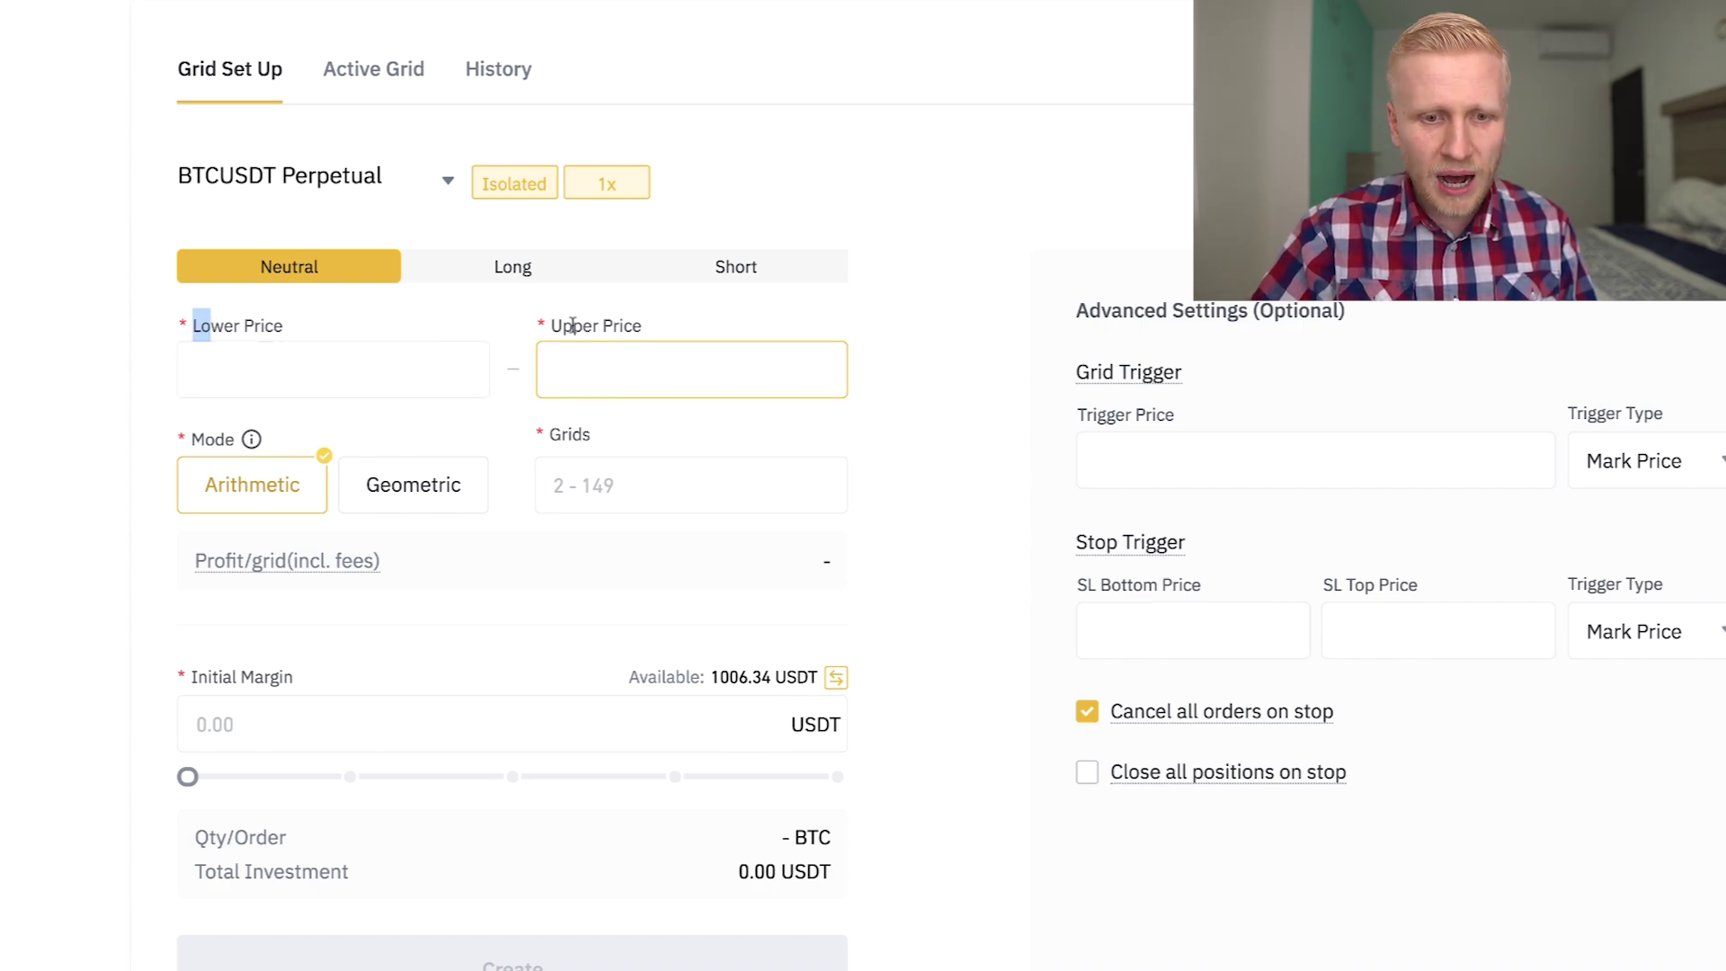
left_click_drag(562, 326, 599, 326)
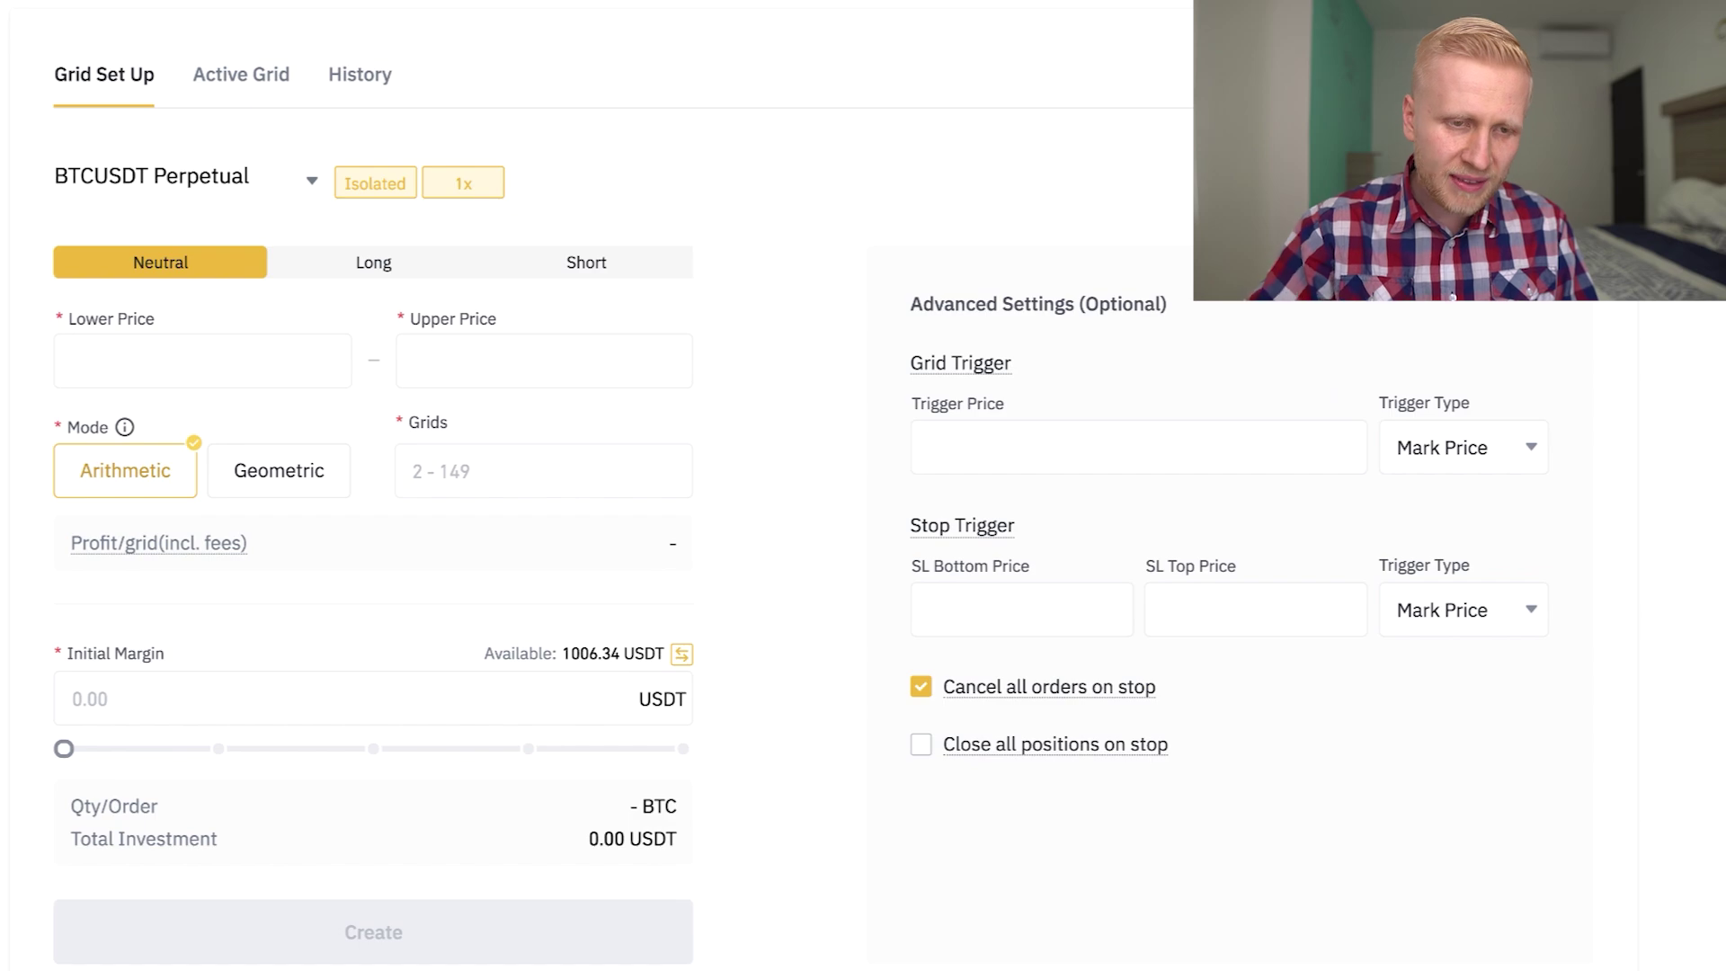
left_click(109, 370)
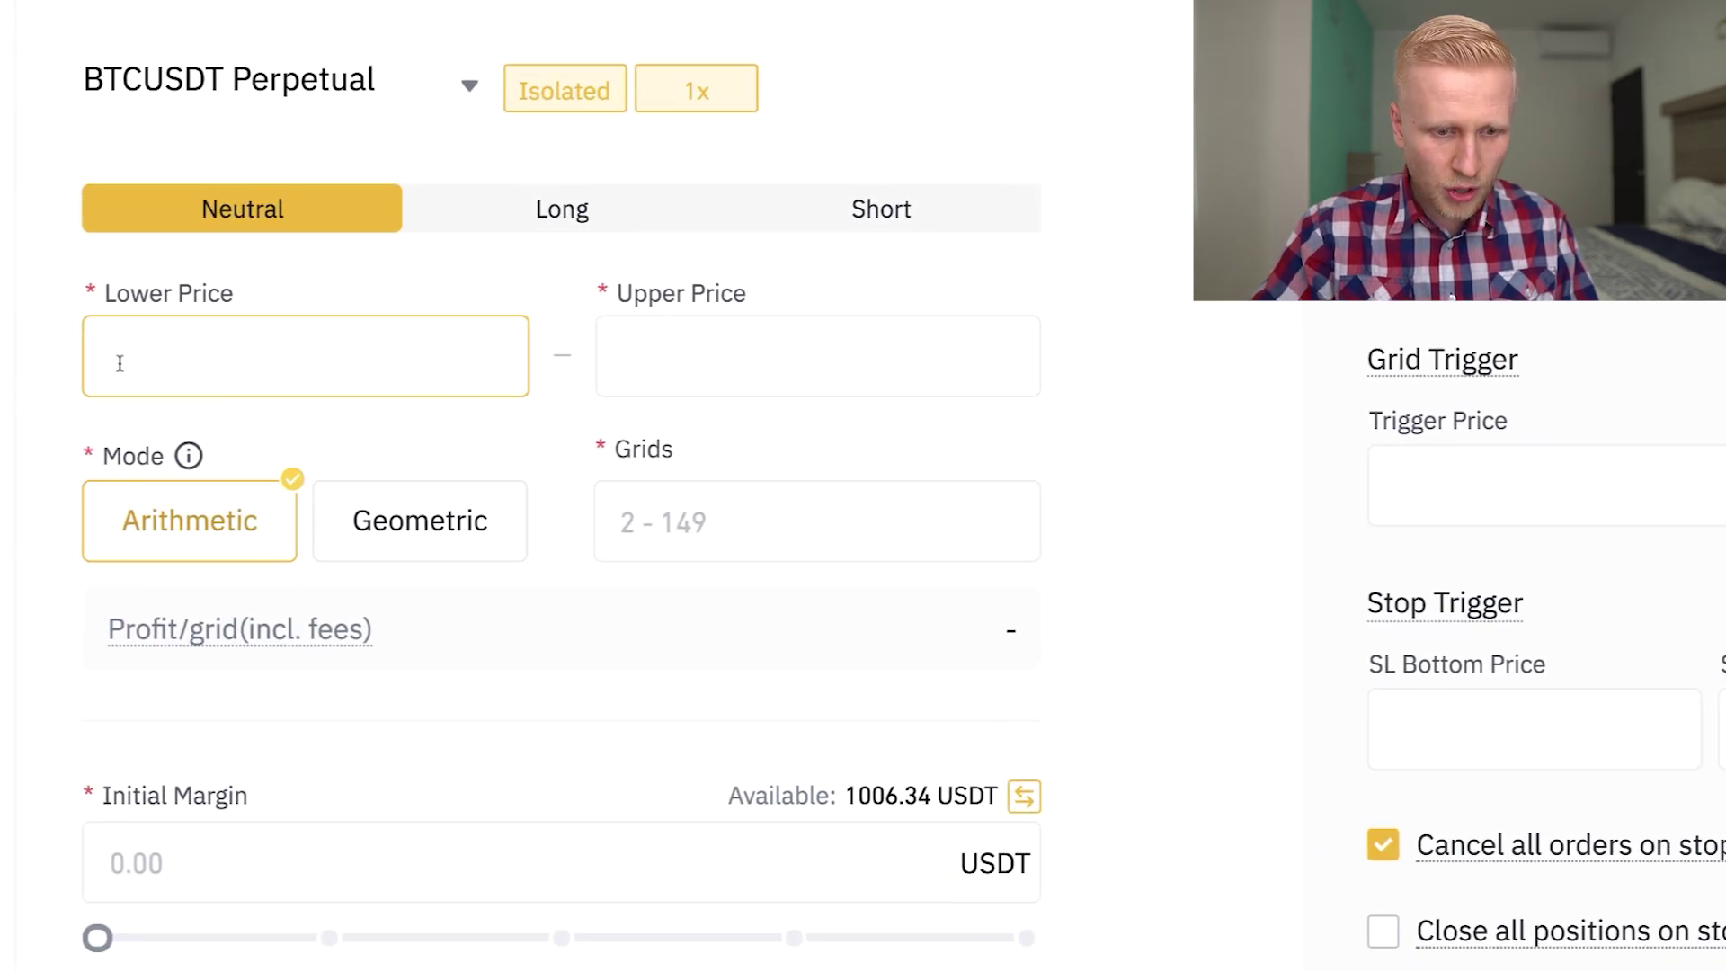
type("45000")
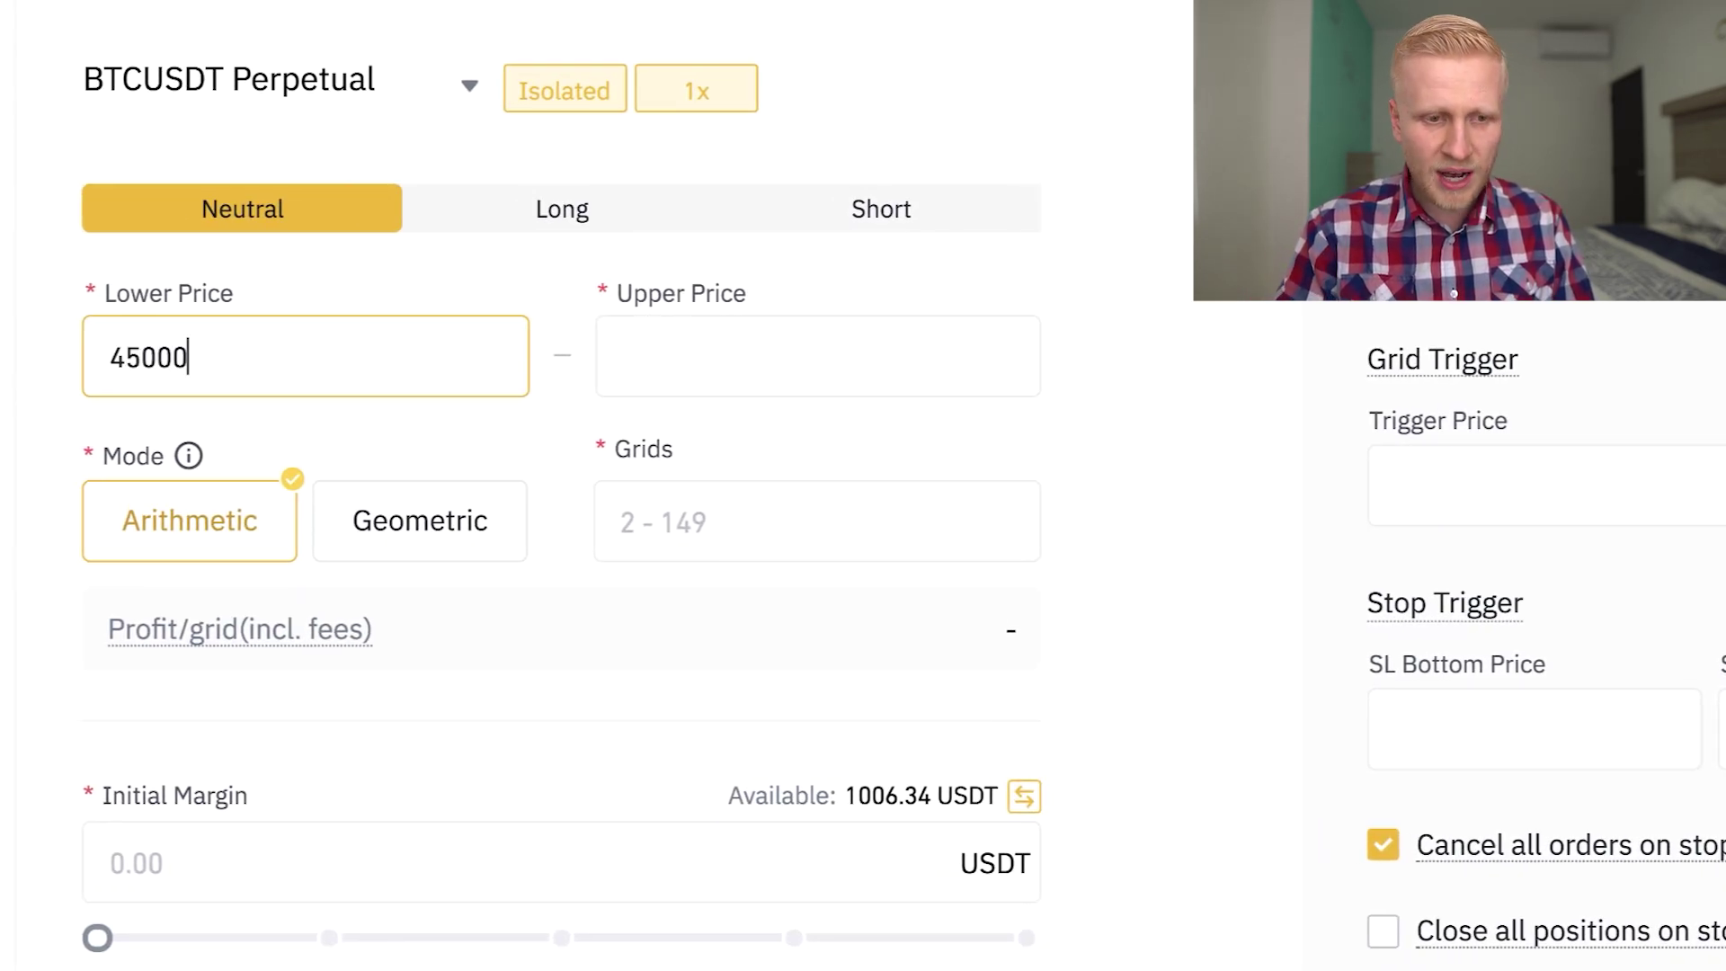
key("Tab")
type("55000")
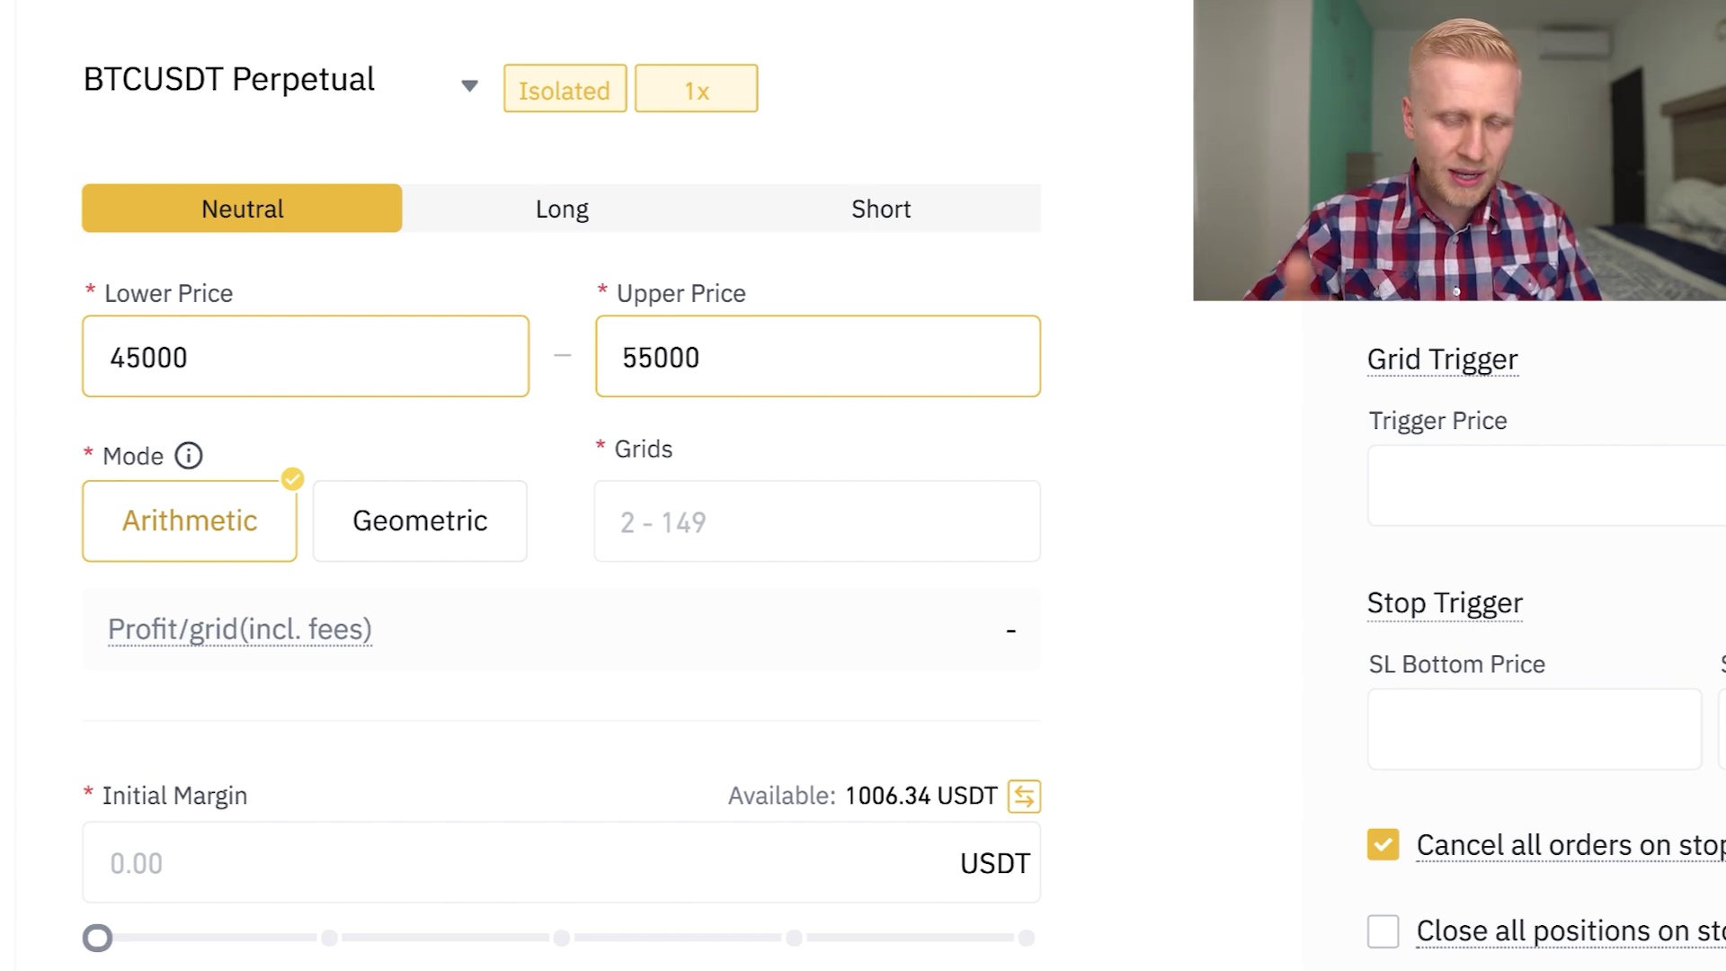
left_click(739, 222)
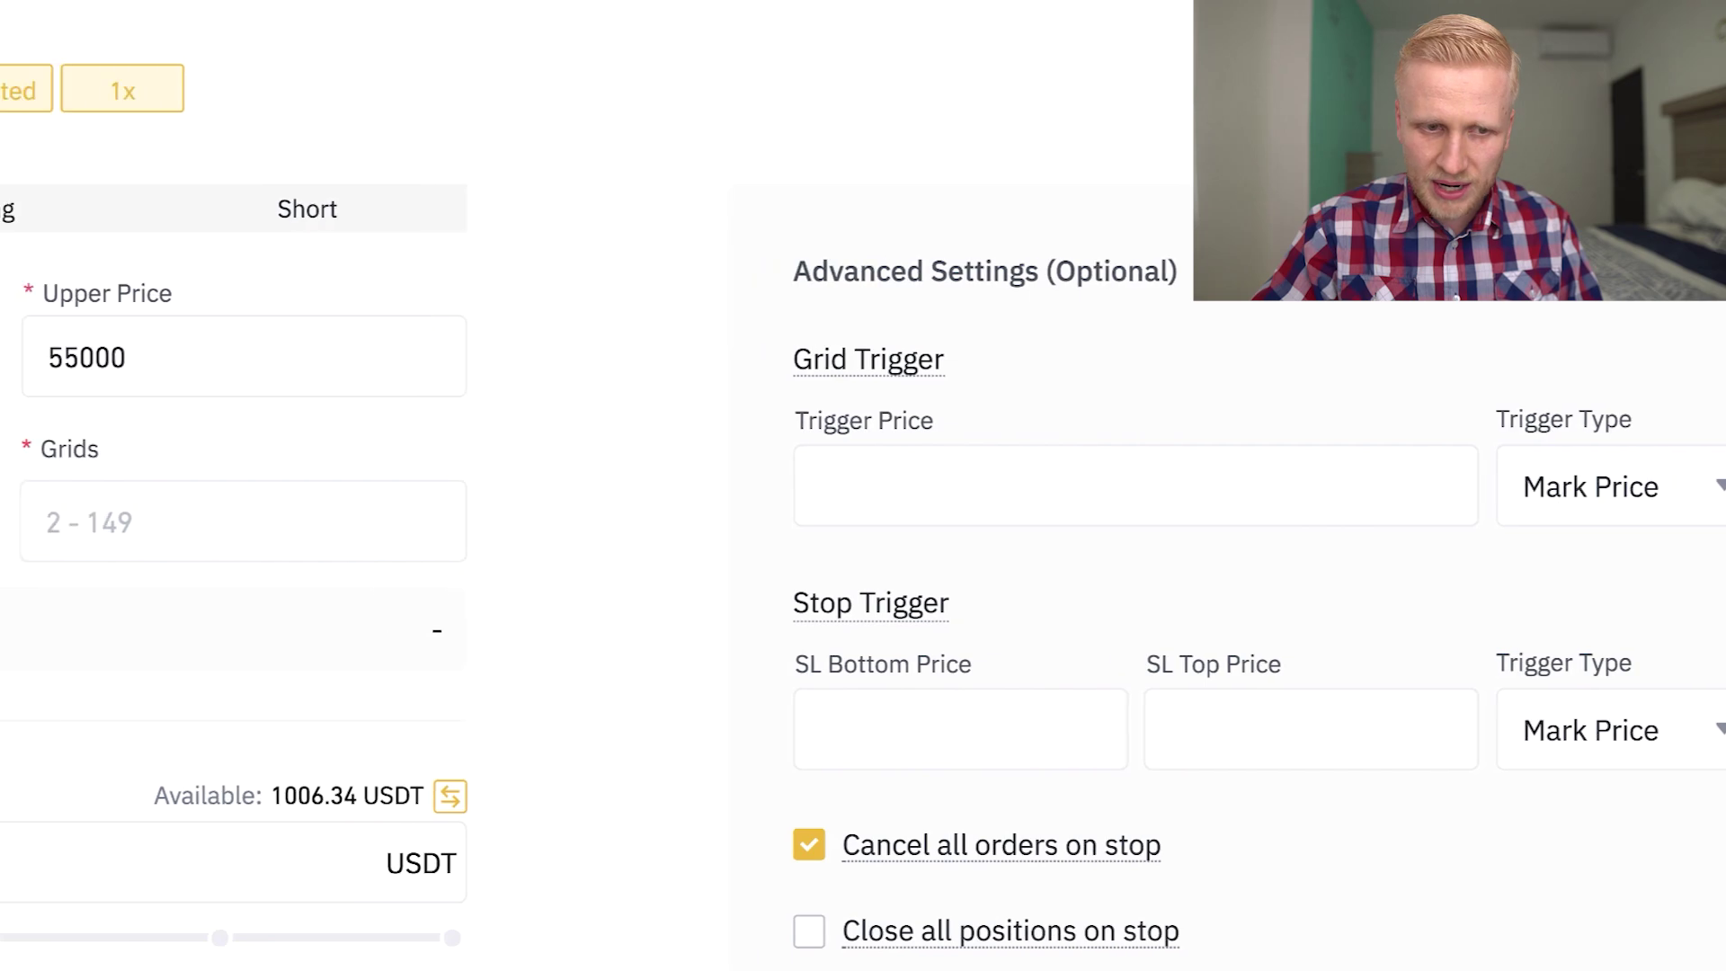
- Set the number of grids to 2 in Arithmetic mode
mouse_move(386, 458)
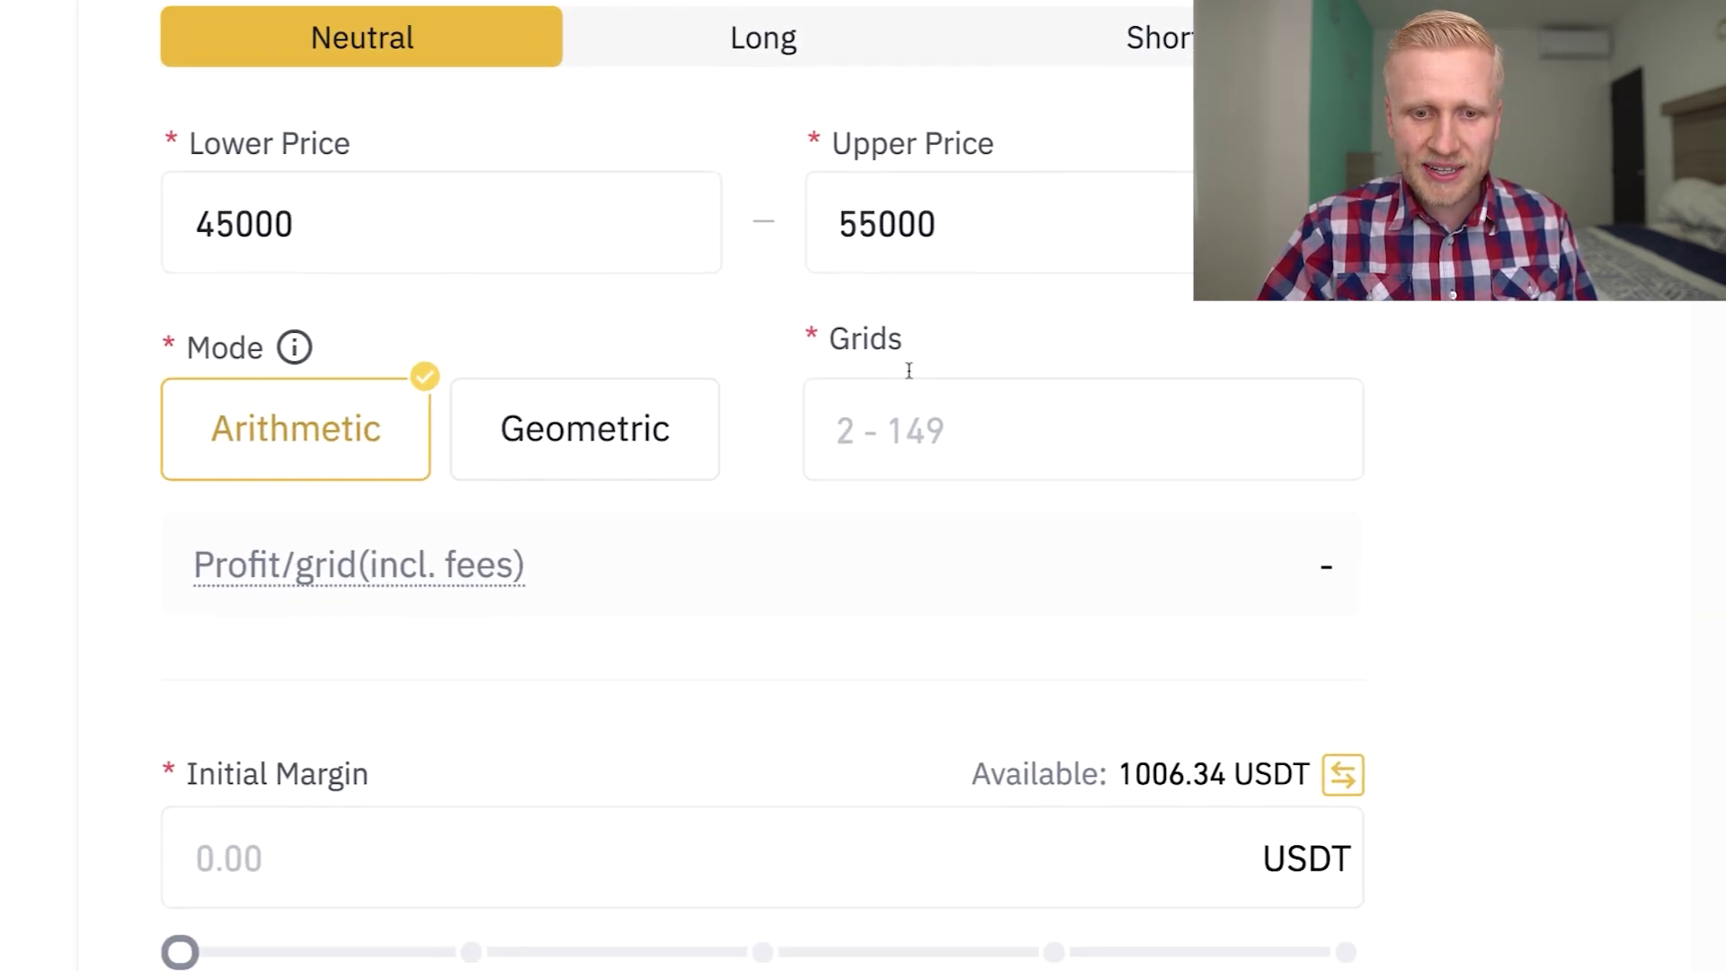
left_click_drag(908, 371, 827, 351)
left_click(908, 431)
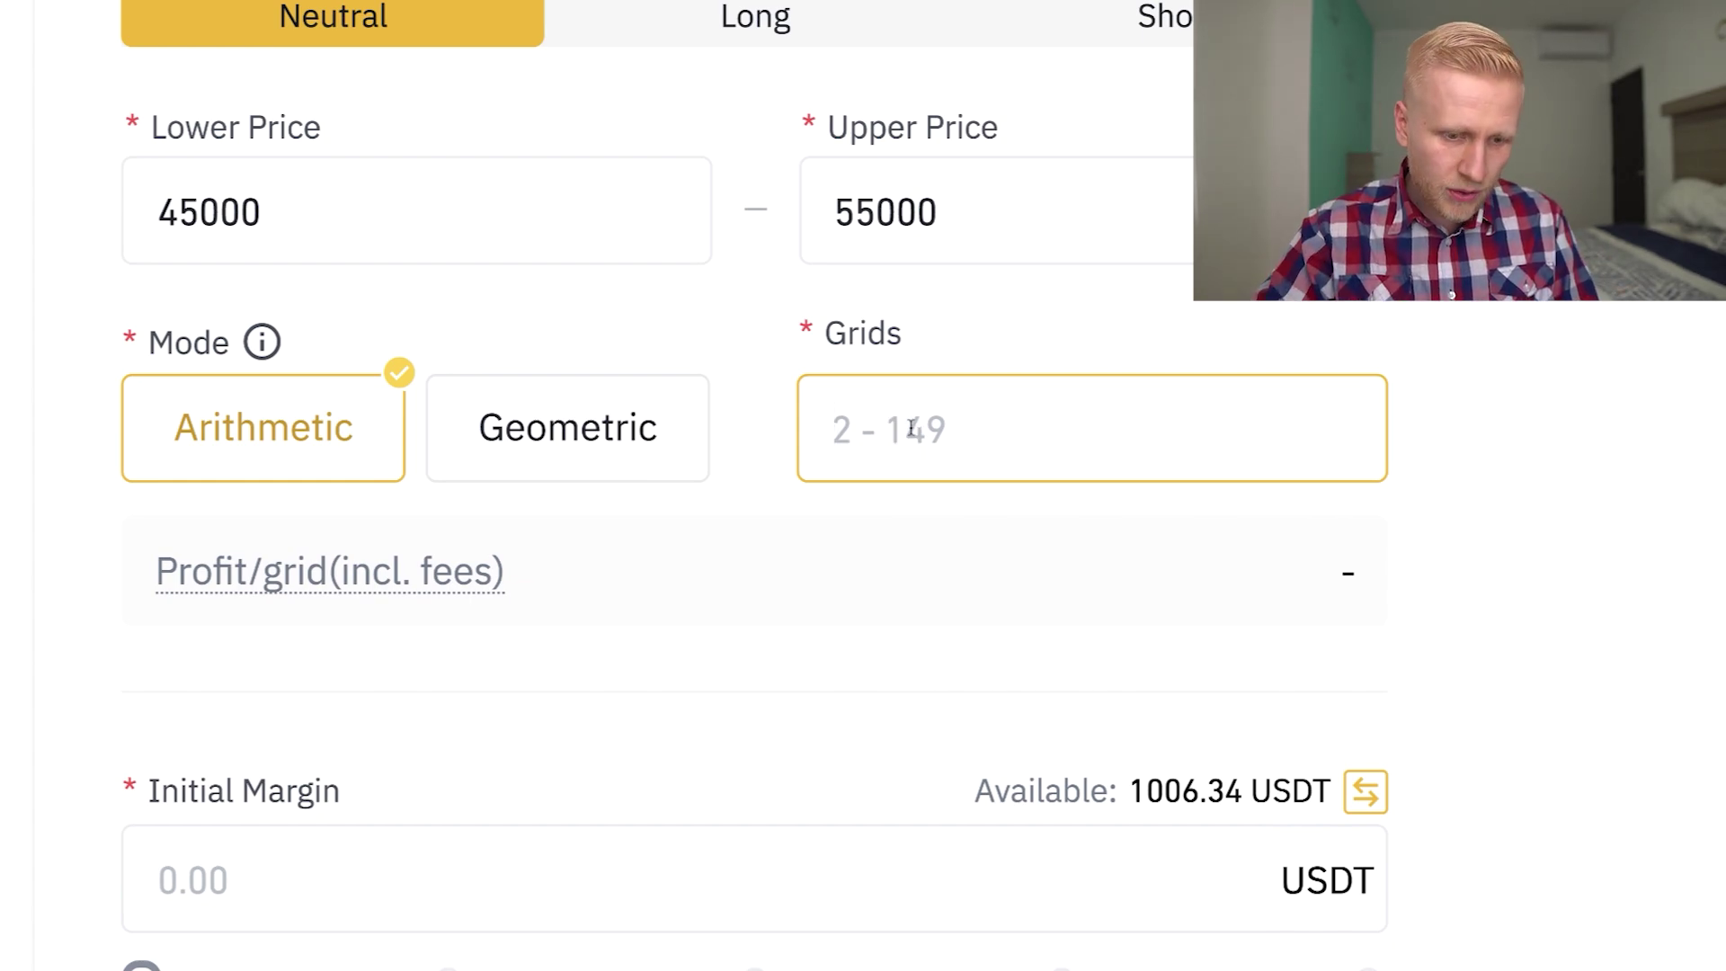
type("2")
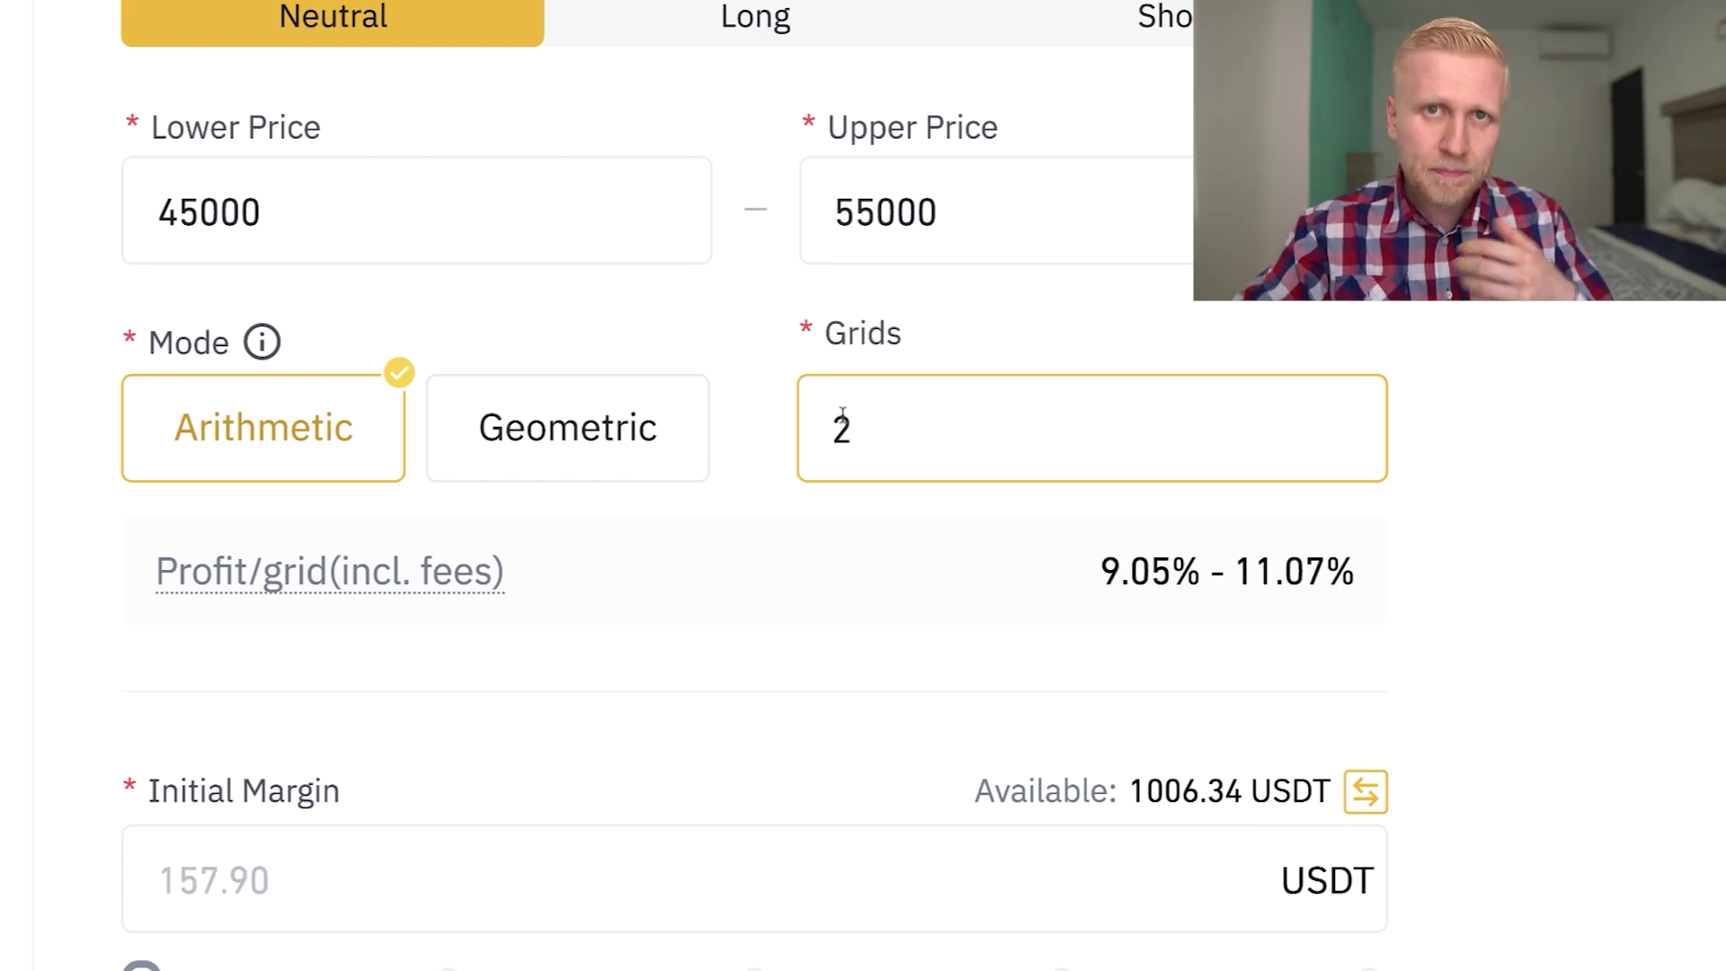
- Examine the estimated profit per grid including fees for the entered price range
left_click(926, 188)
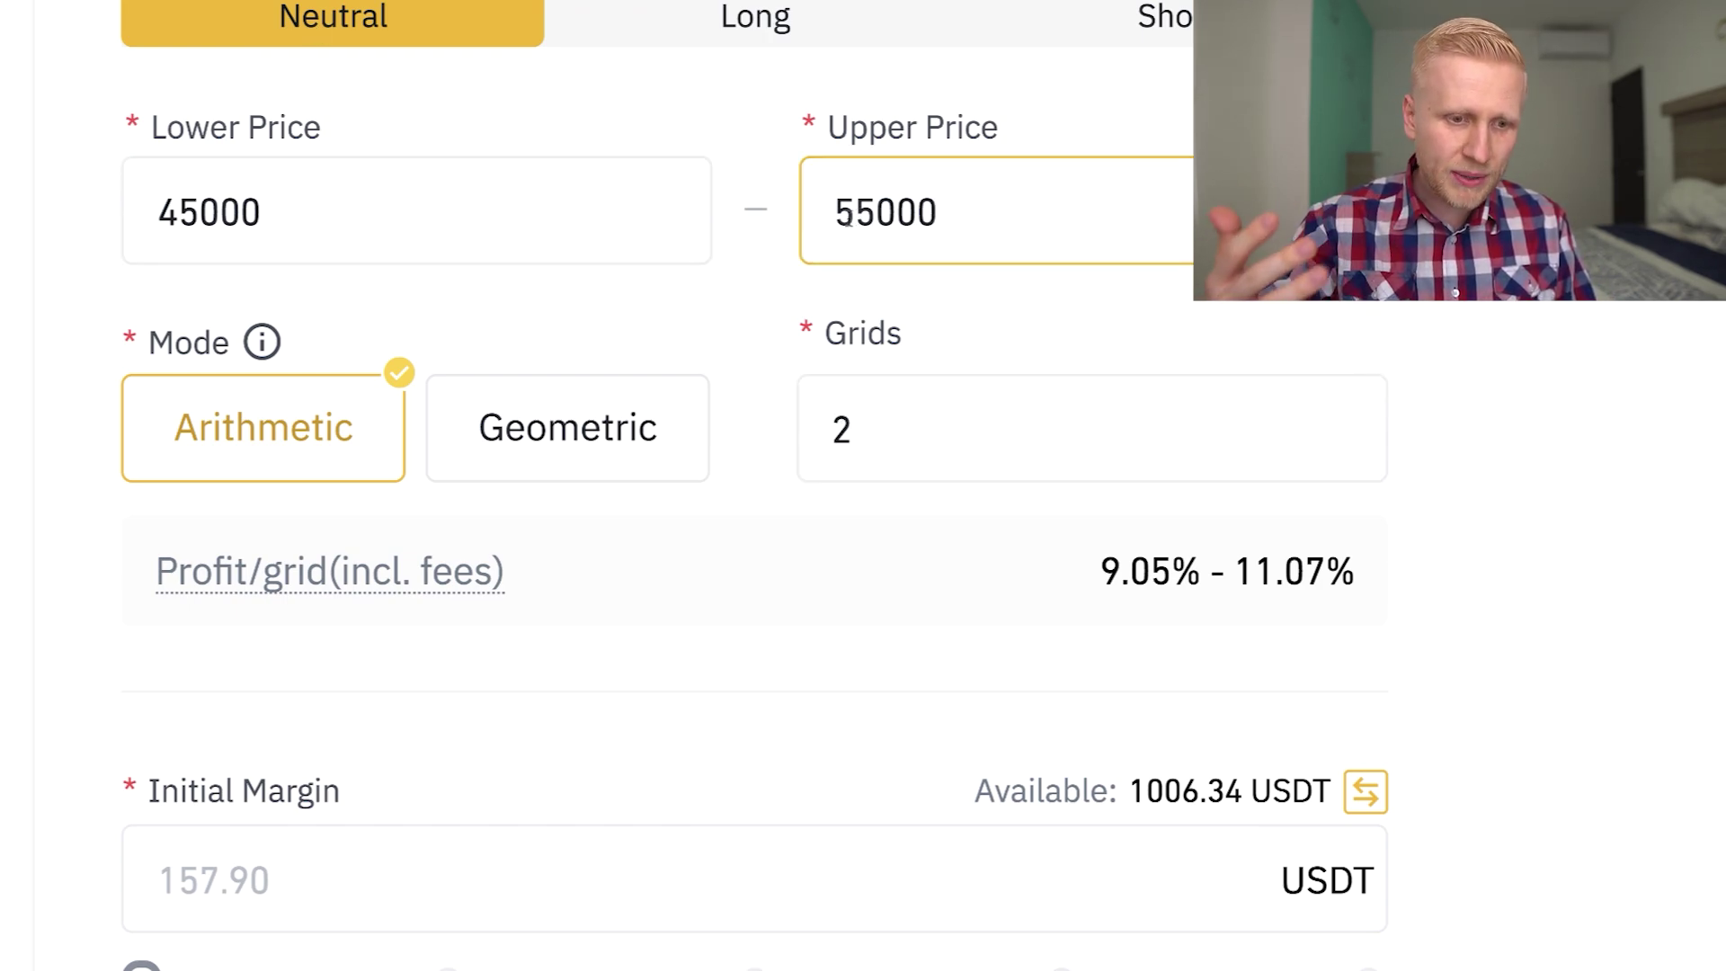
mouse_move(411, 585)
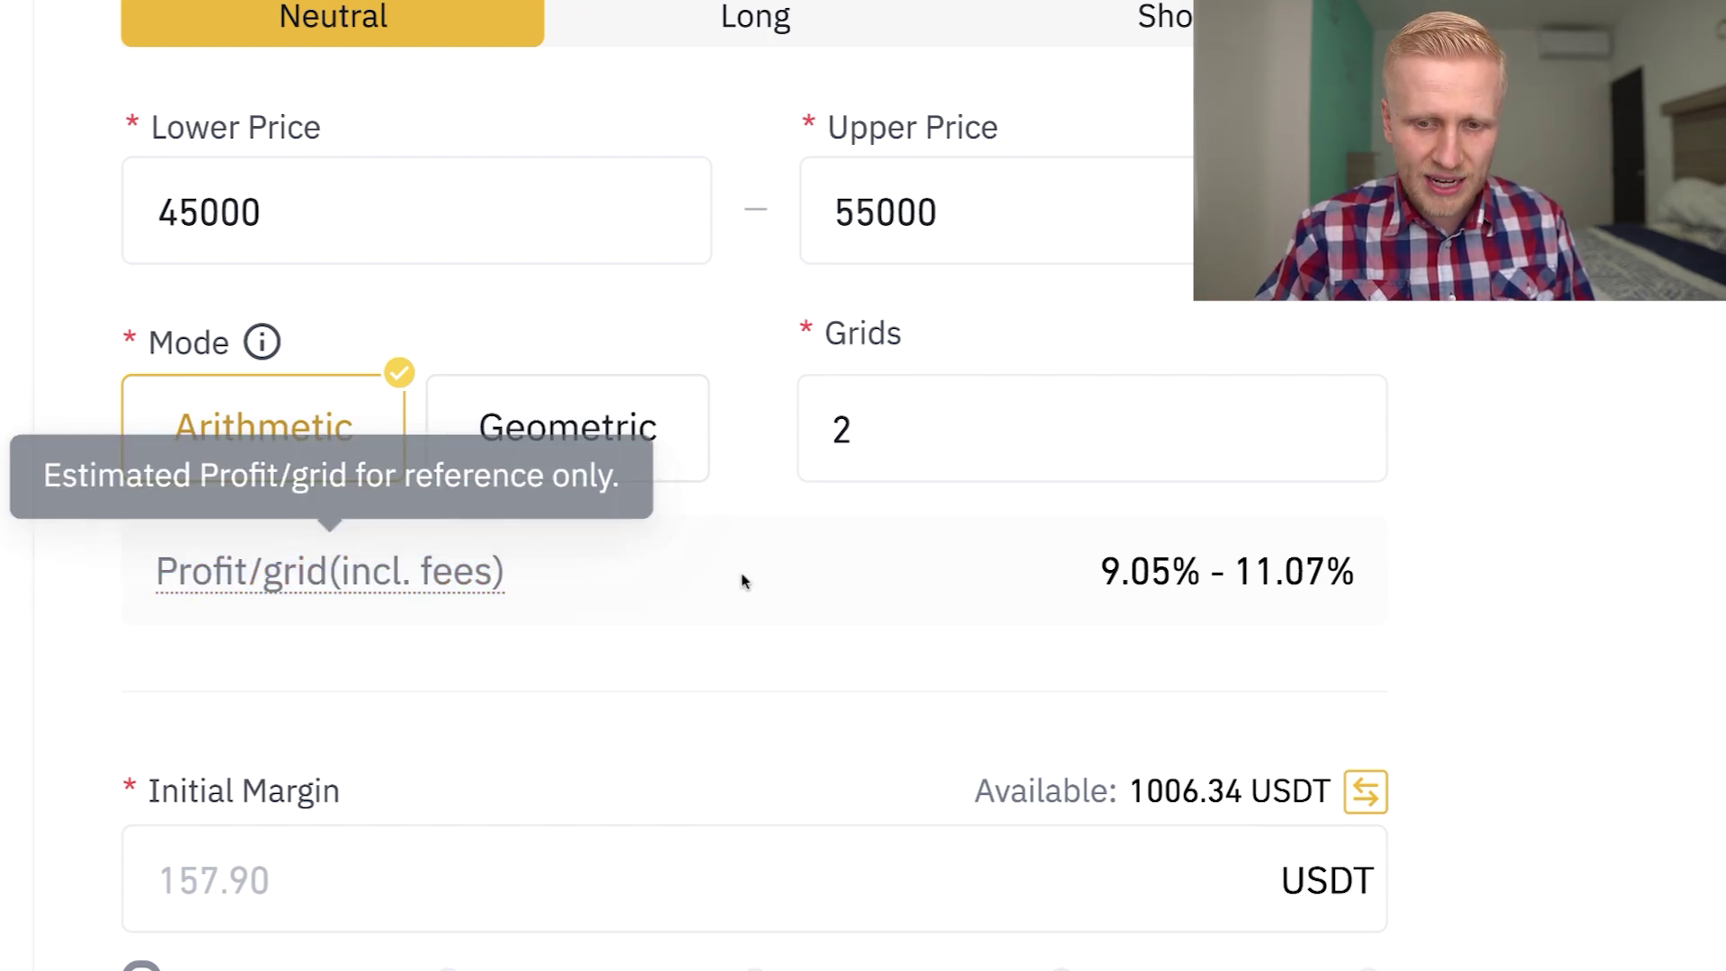
left_click_drag(1093, 582, 1444, 585)
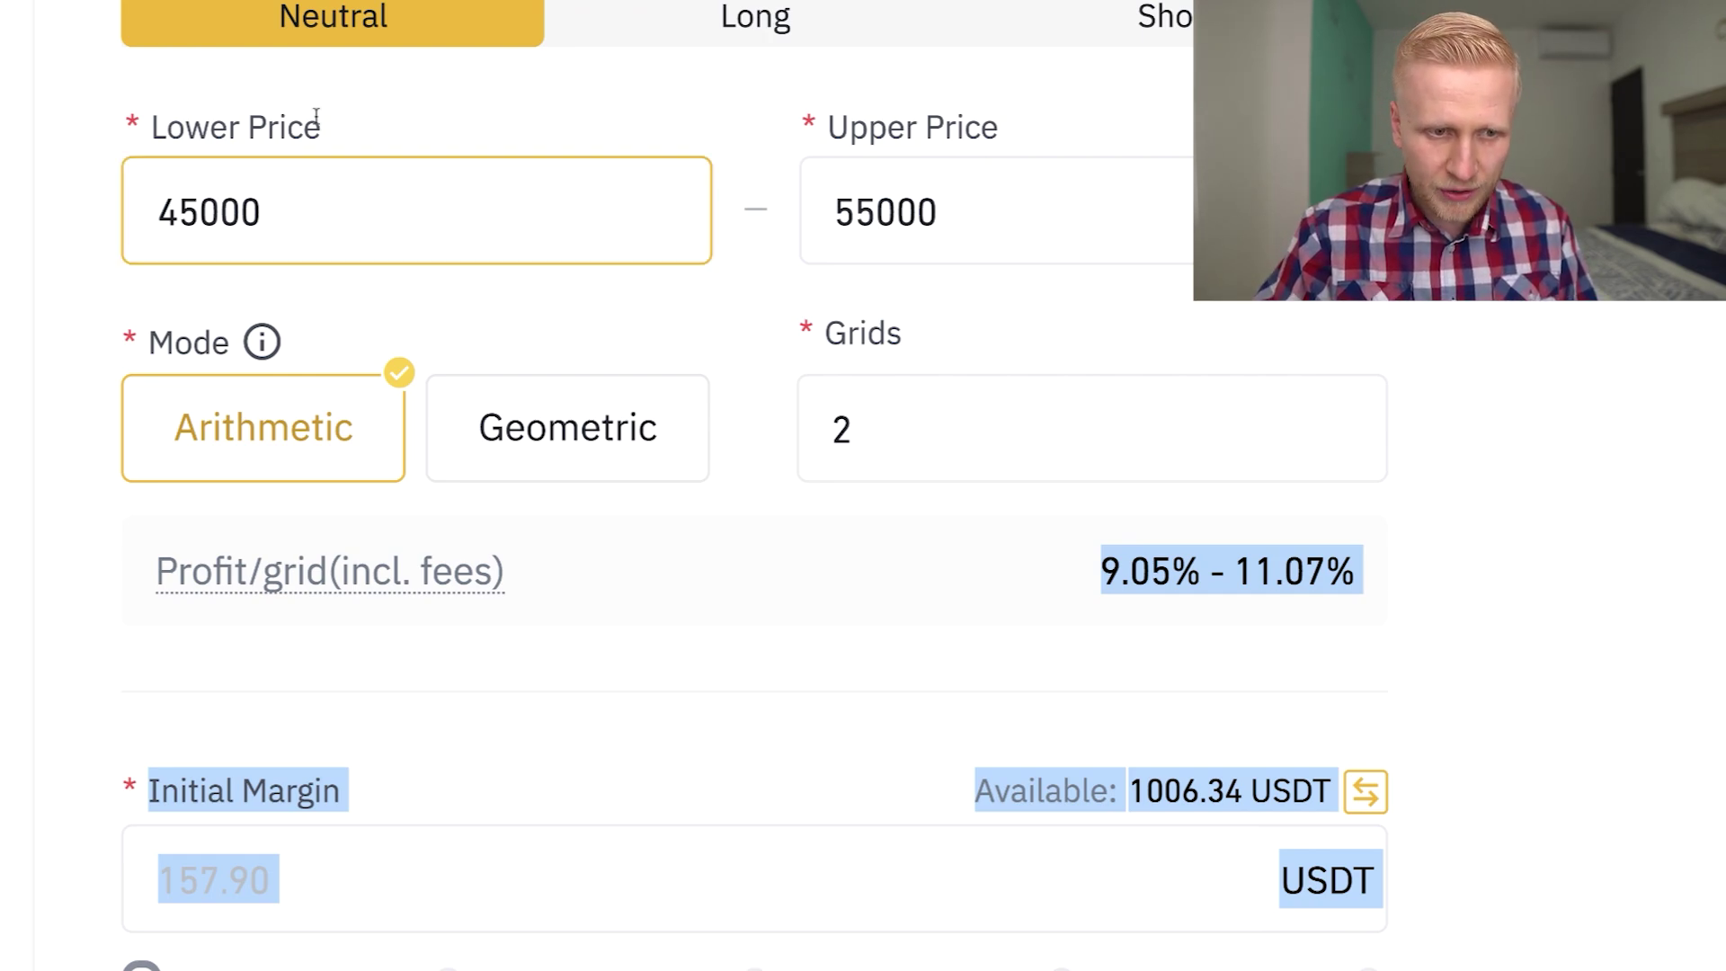
left_click_drag(181, 133, 151, 130)
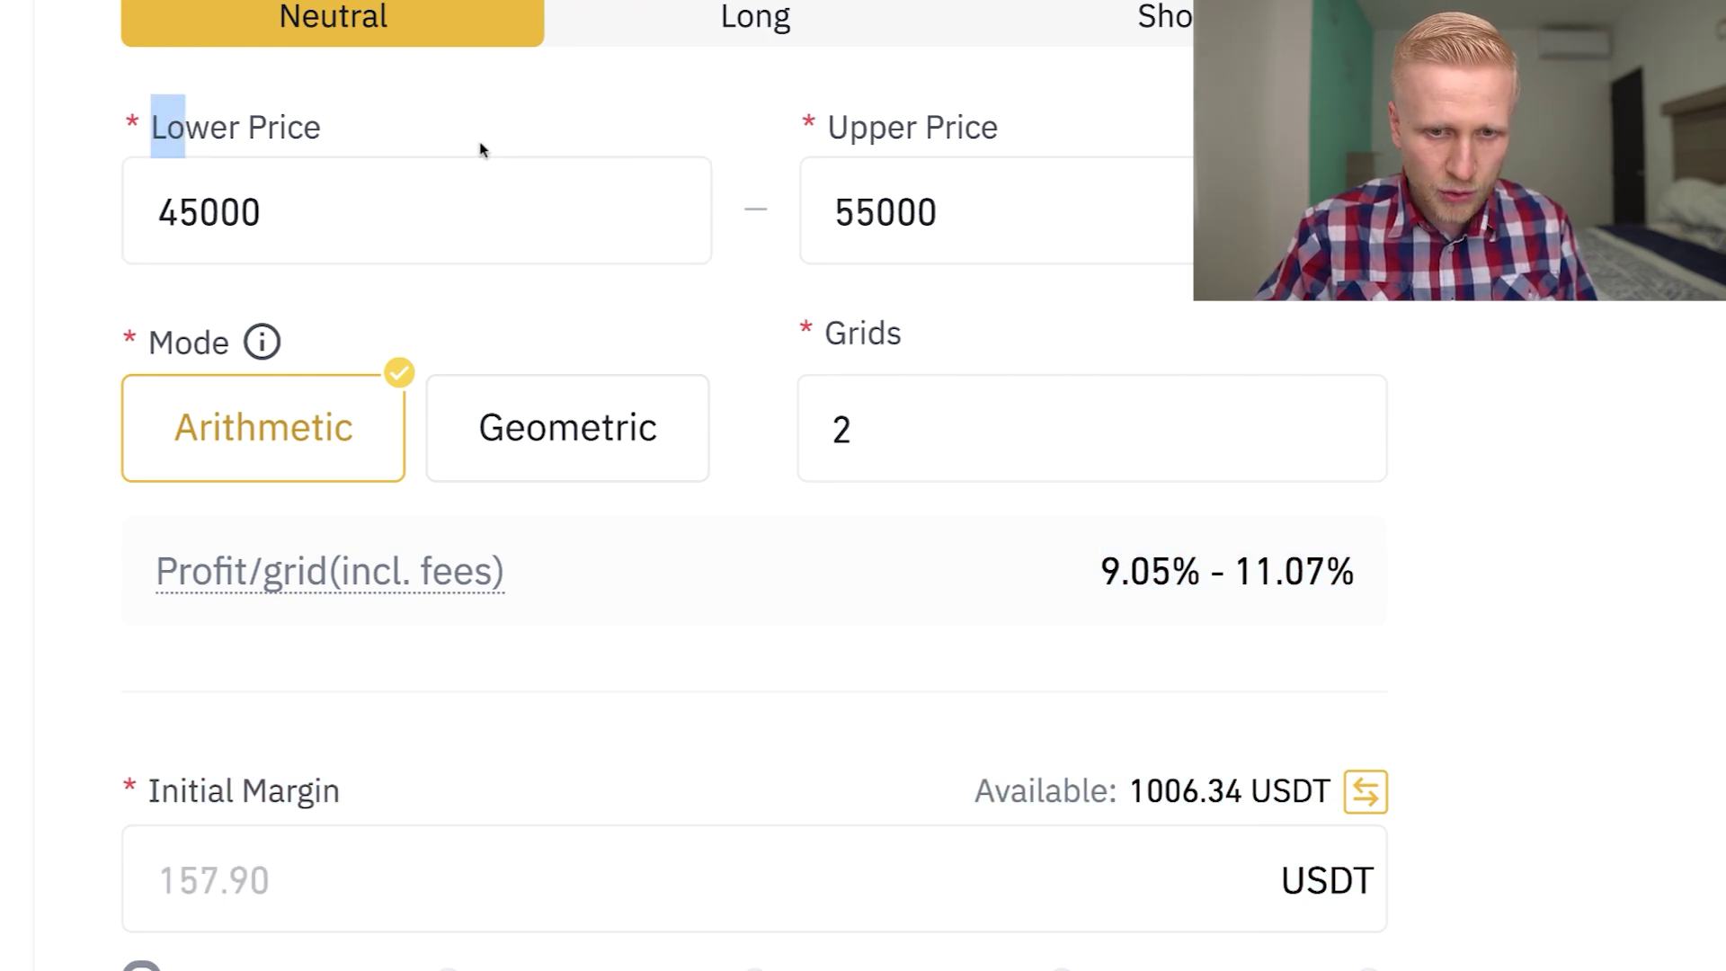
left_click(1030, 317)
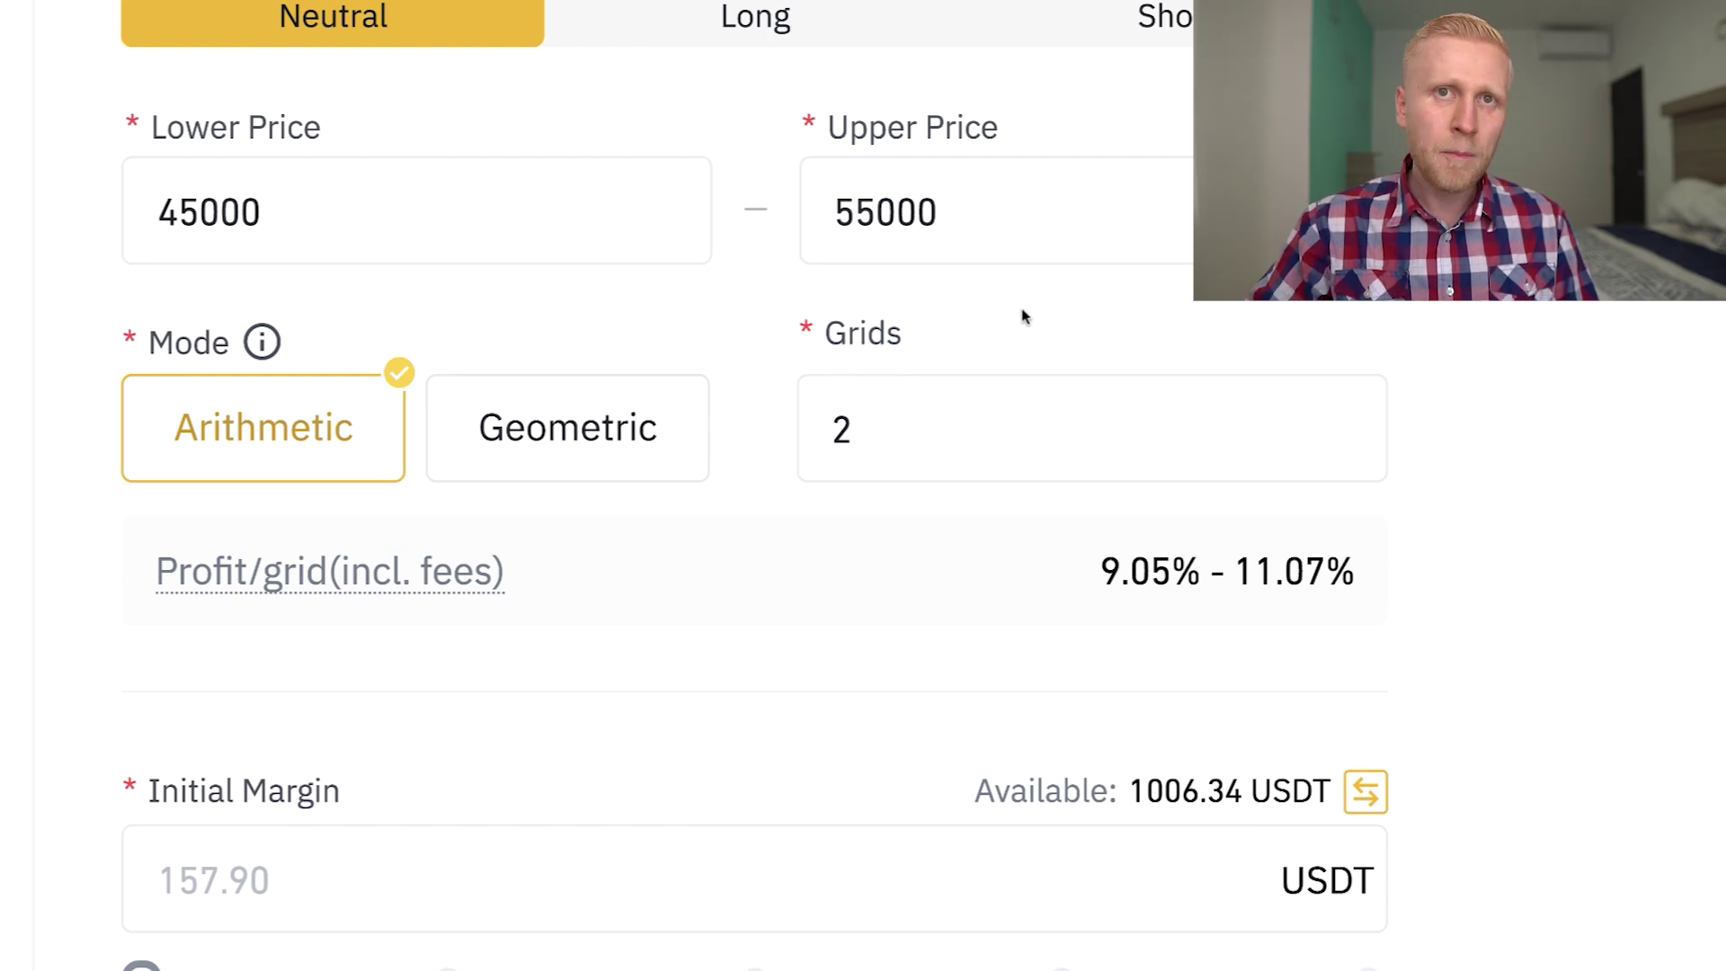
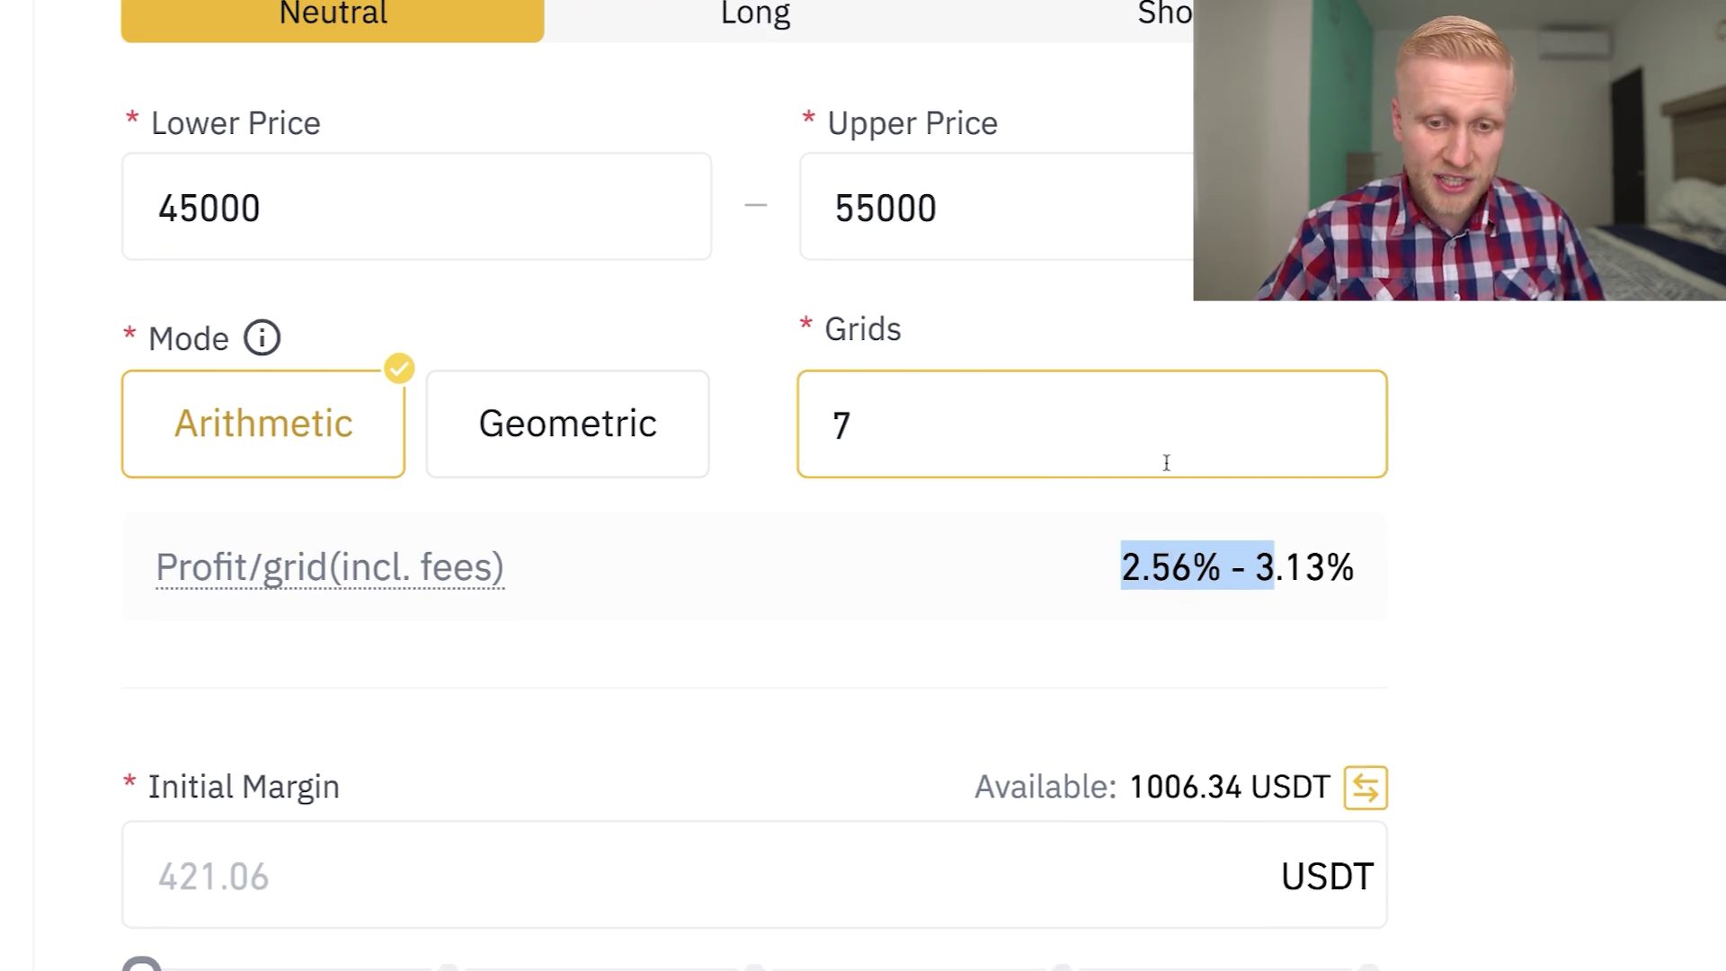
- Try grid counts of 50 and 100 for the 45000 to 55000 price range
left_click_drag(1167, 461, 754, 428)
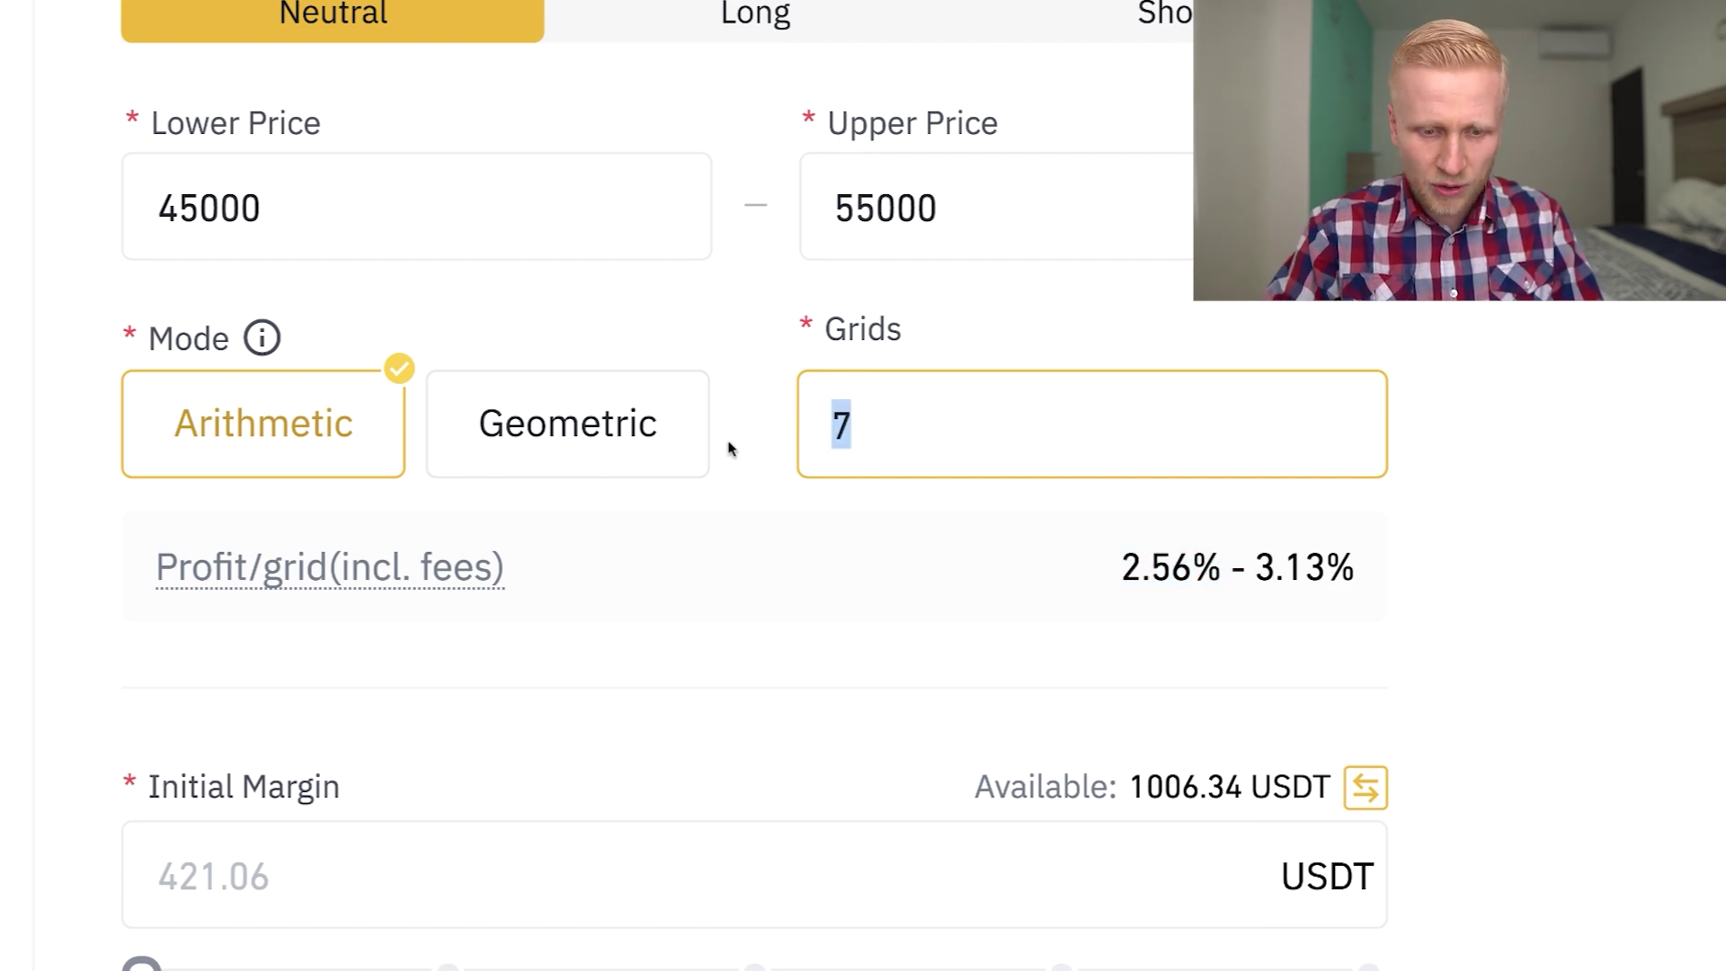
type("50")
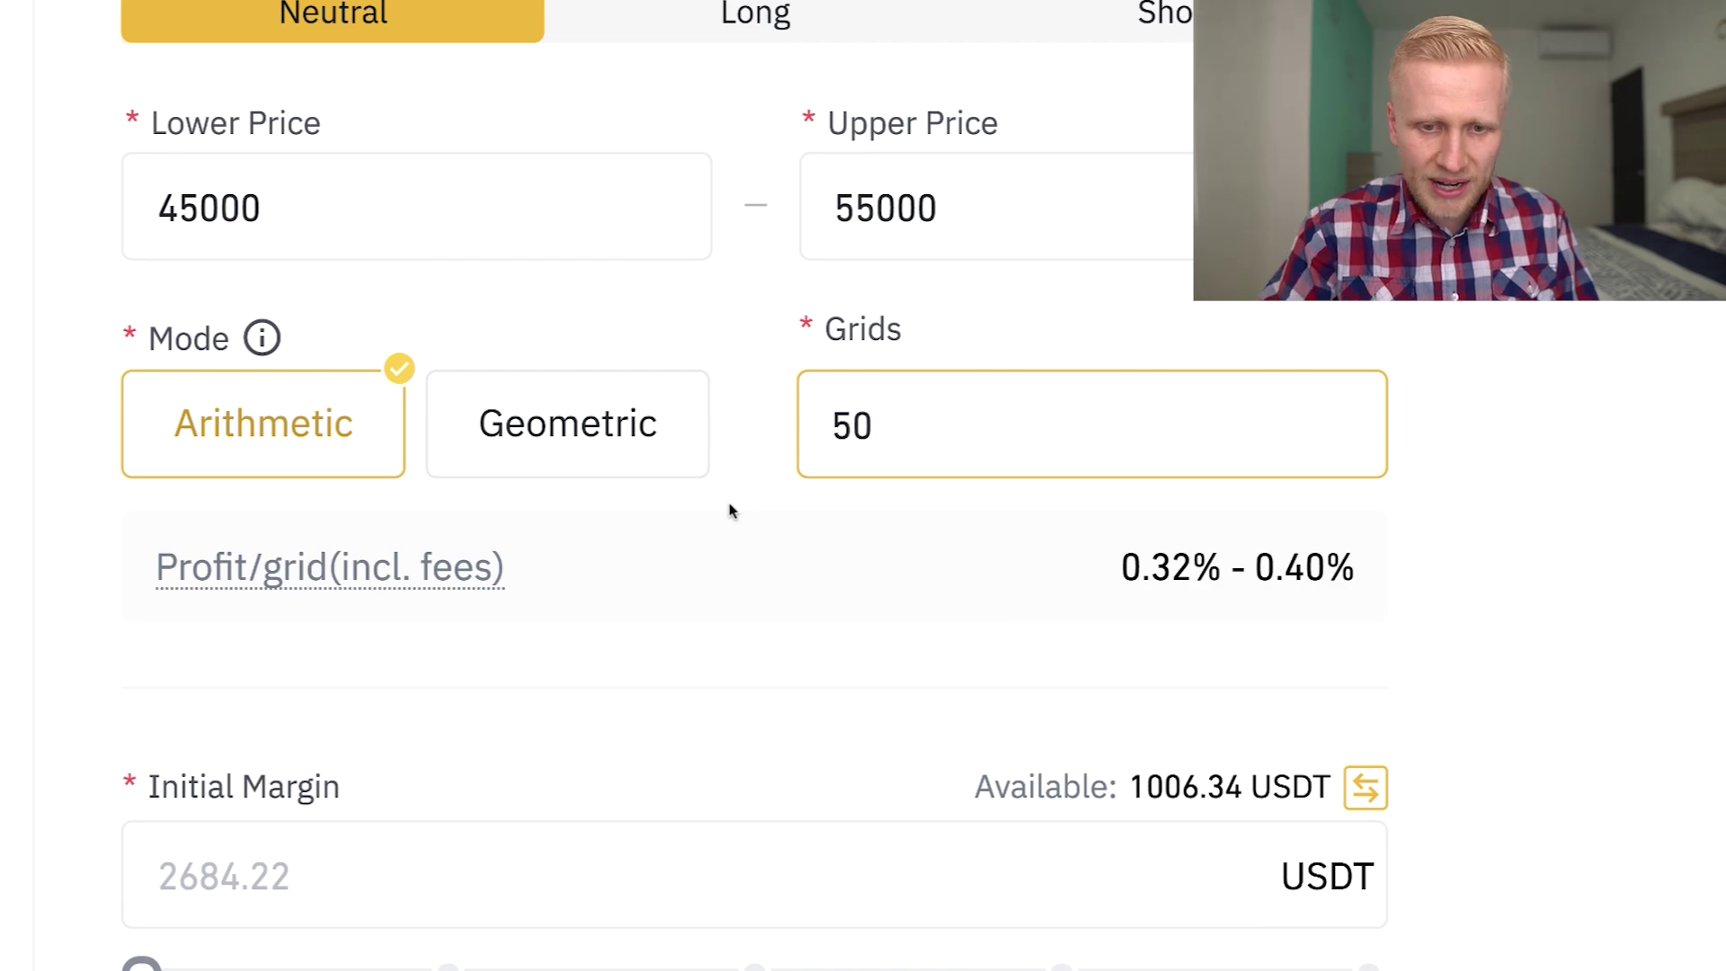
key("BackSpace")
key("BackSpace")
type("100")
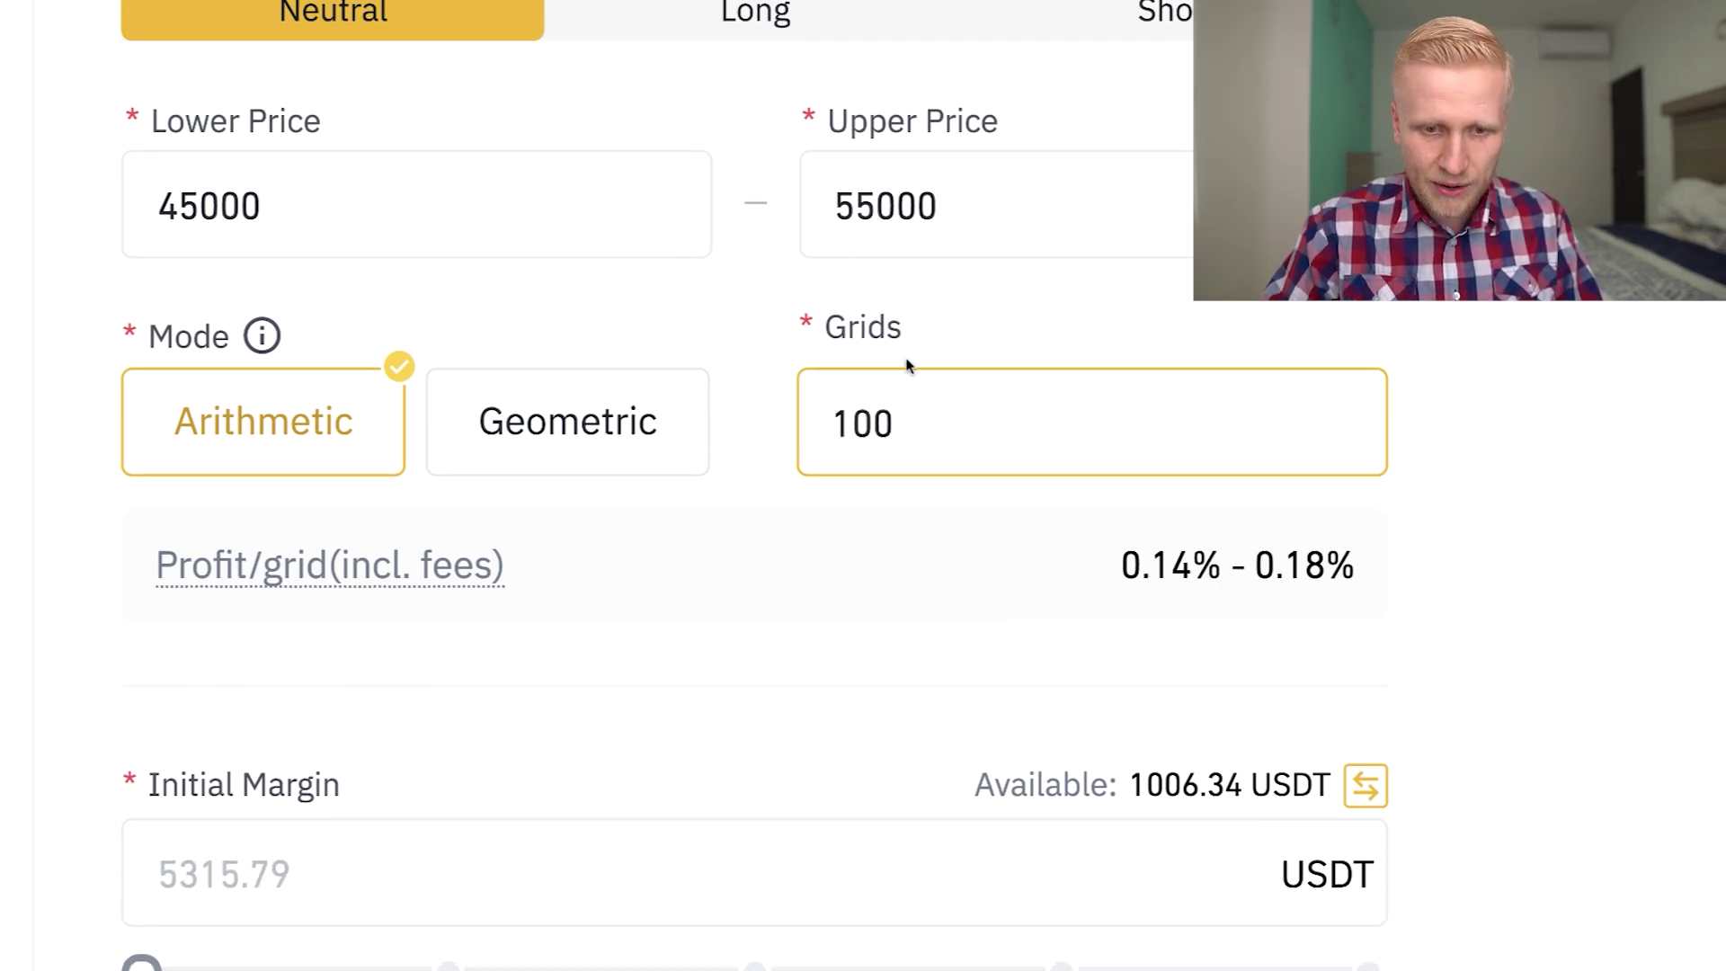
- Set the initial margin to 10.06 USDT and check the minimum balance required for the grid strategy
scroll(909, 577, "down", 3)
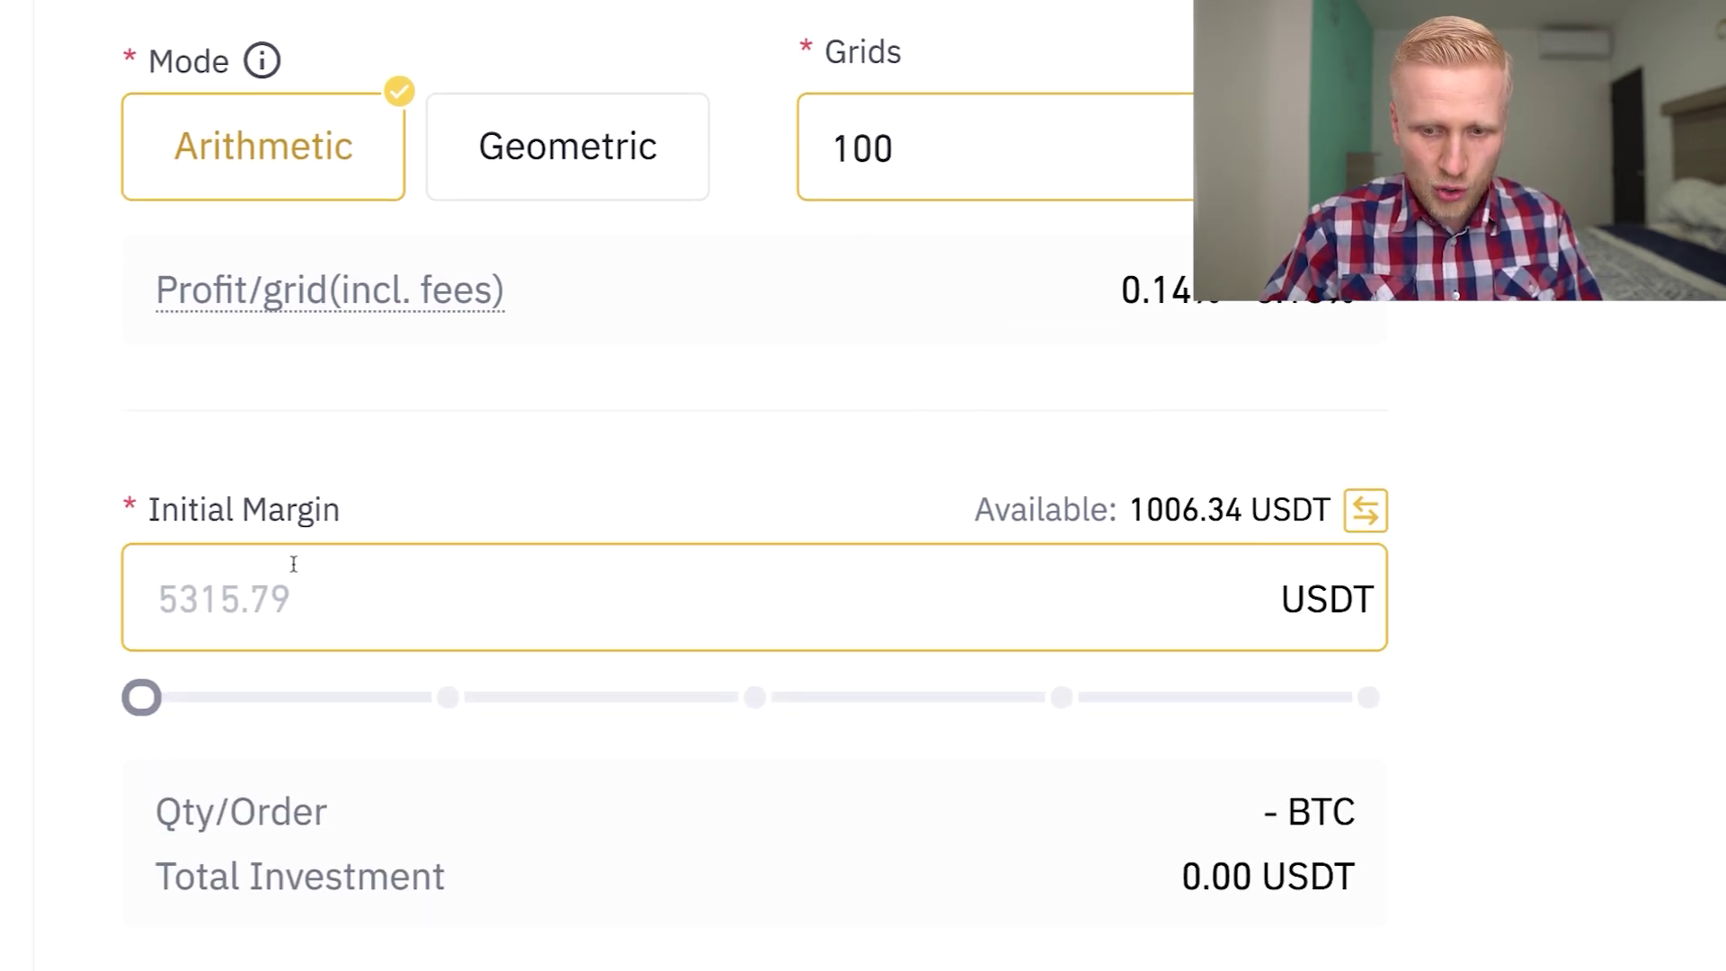
mouse_move(146, 683)
mouse_move(147, 683)
left_mouse_down()
mouse_move(178, 689)
mouse_move(154, 689)
left_mouse_up()
left_click(900, 142)
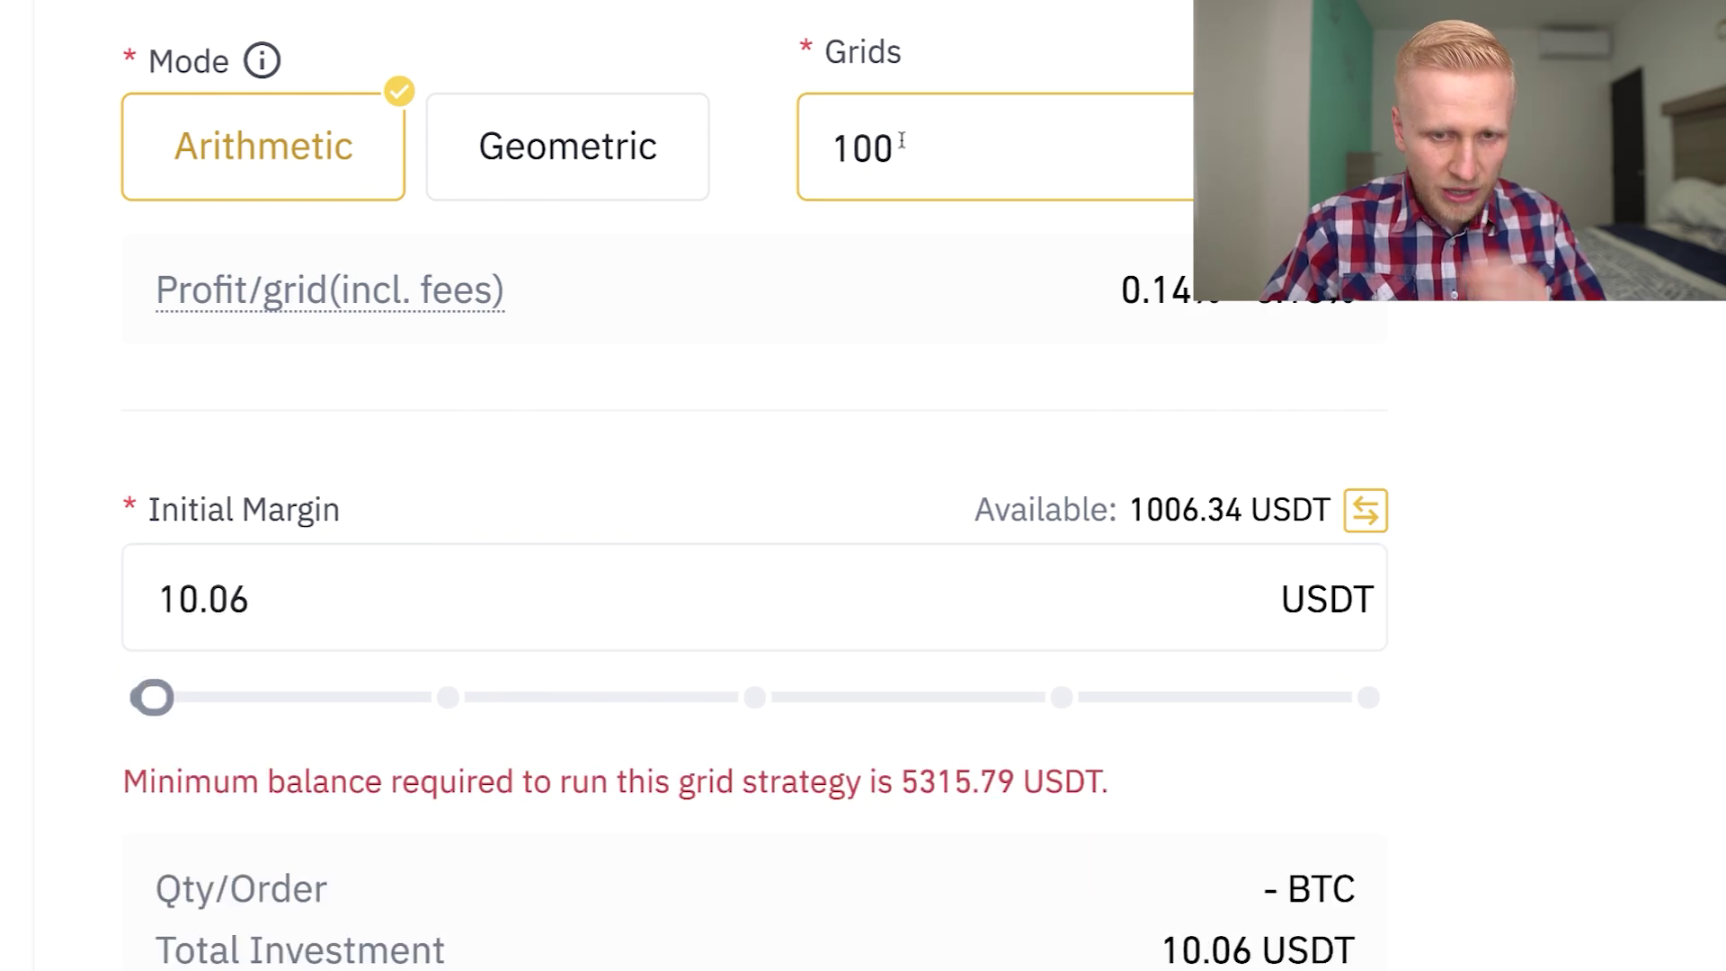
left_click(367, 882)
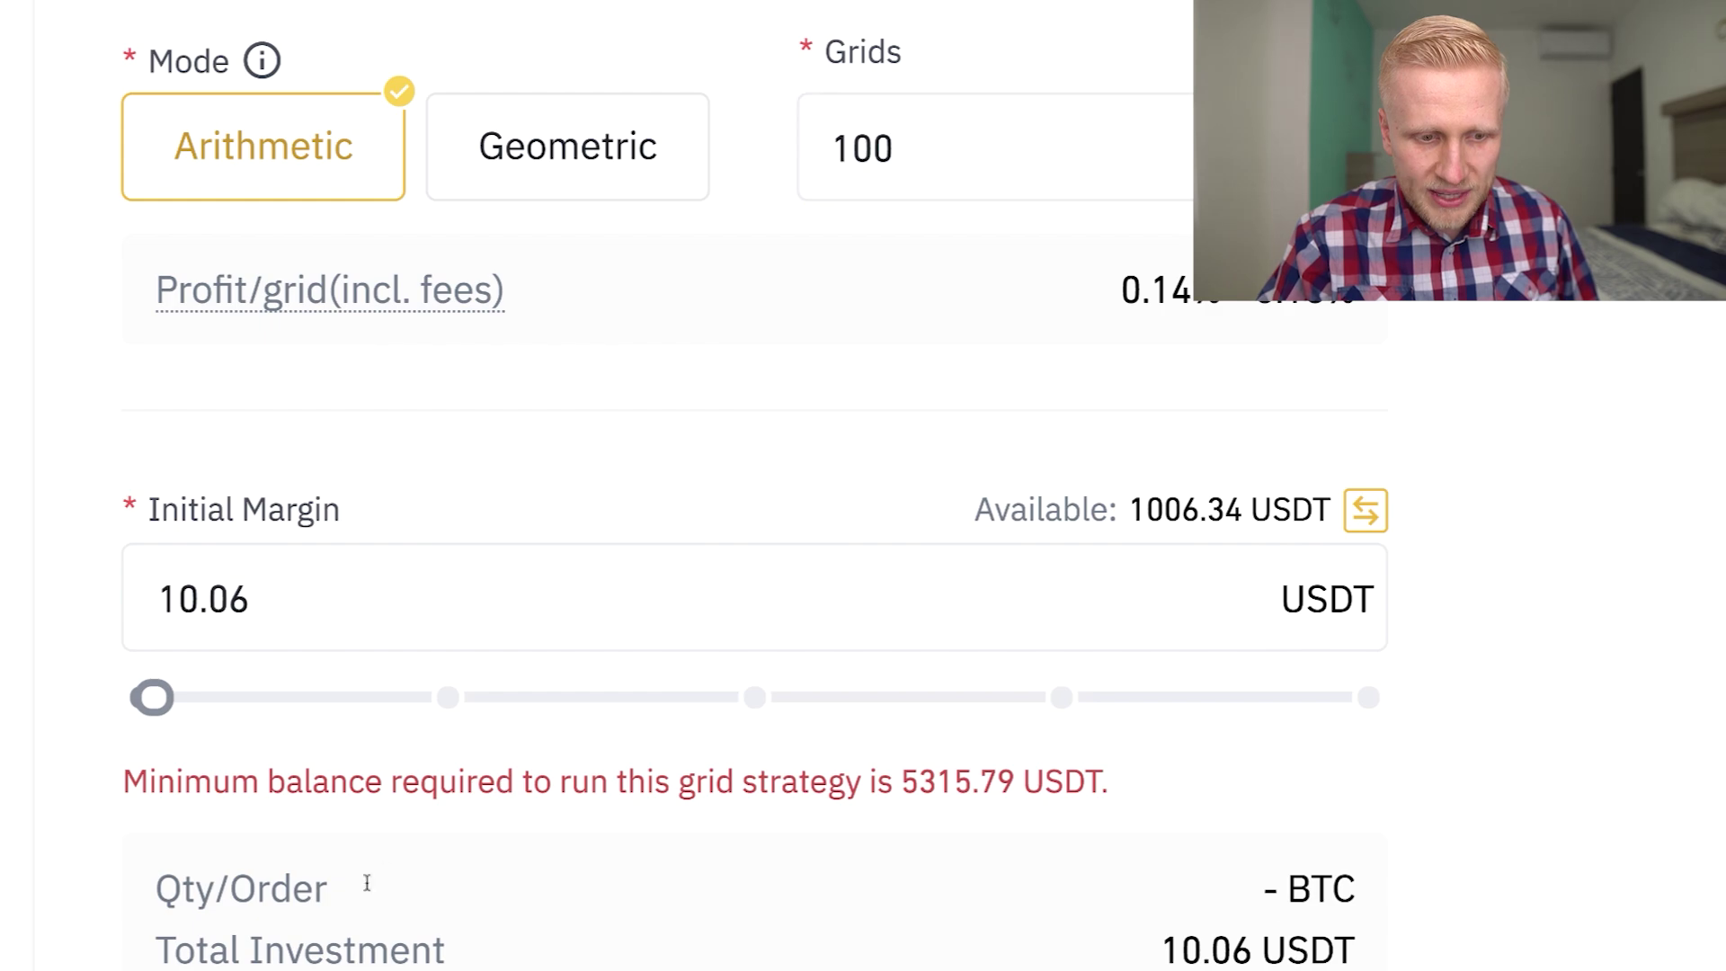
left_click_drag(223, 778, 952, 783)
left_click(946, 785)
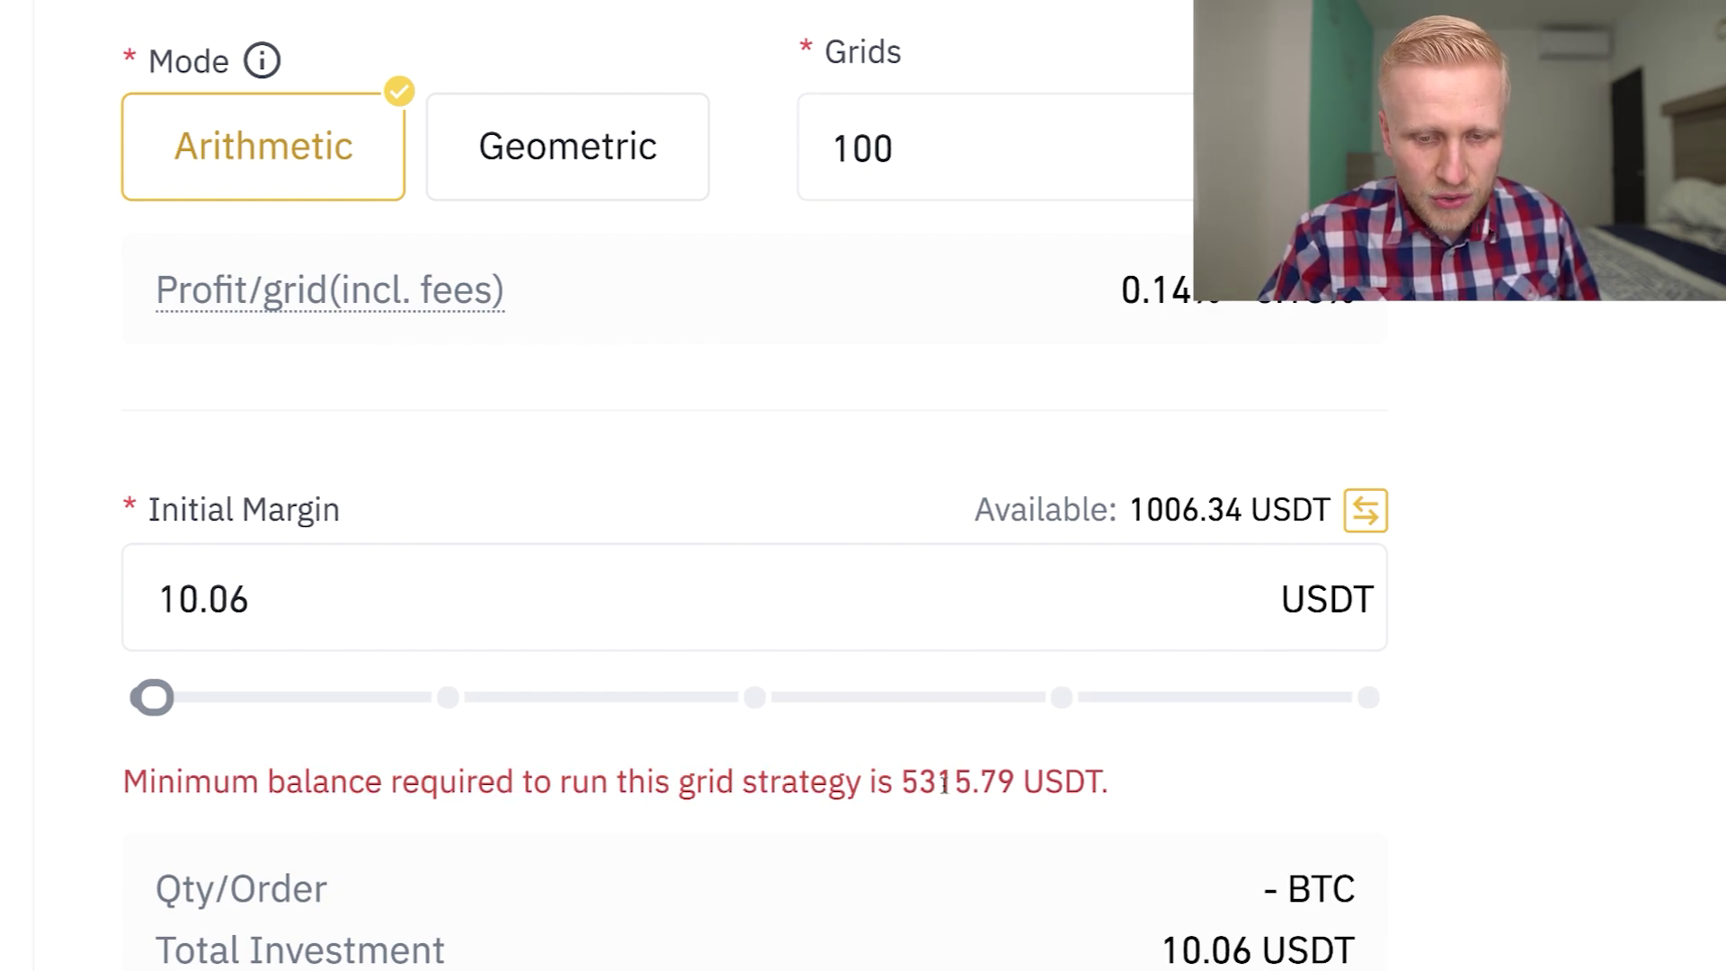
- Reduce the number of grids to 10 and check the minimum balance required again
scroll(927, 264, "up", 1)
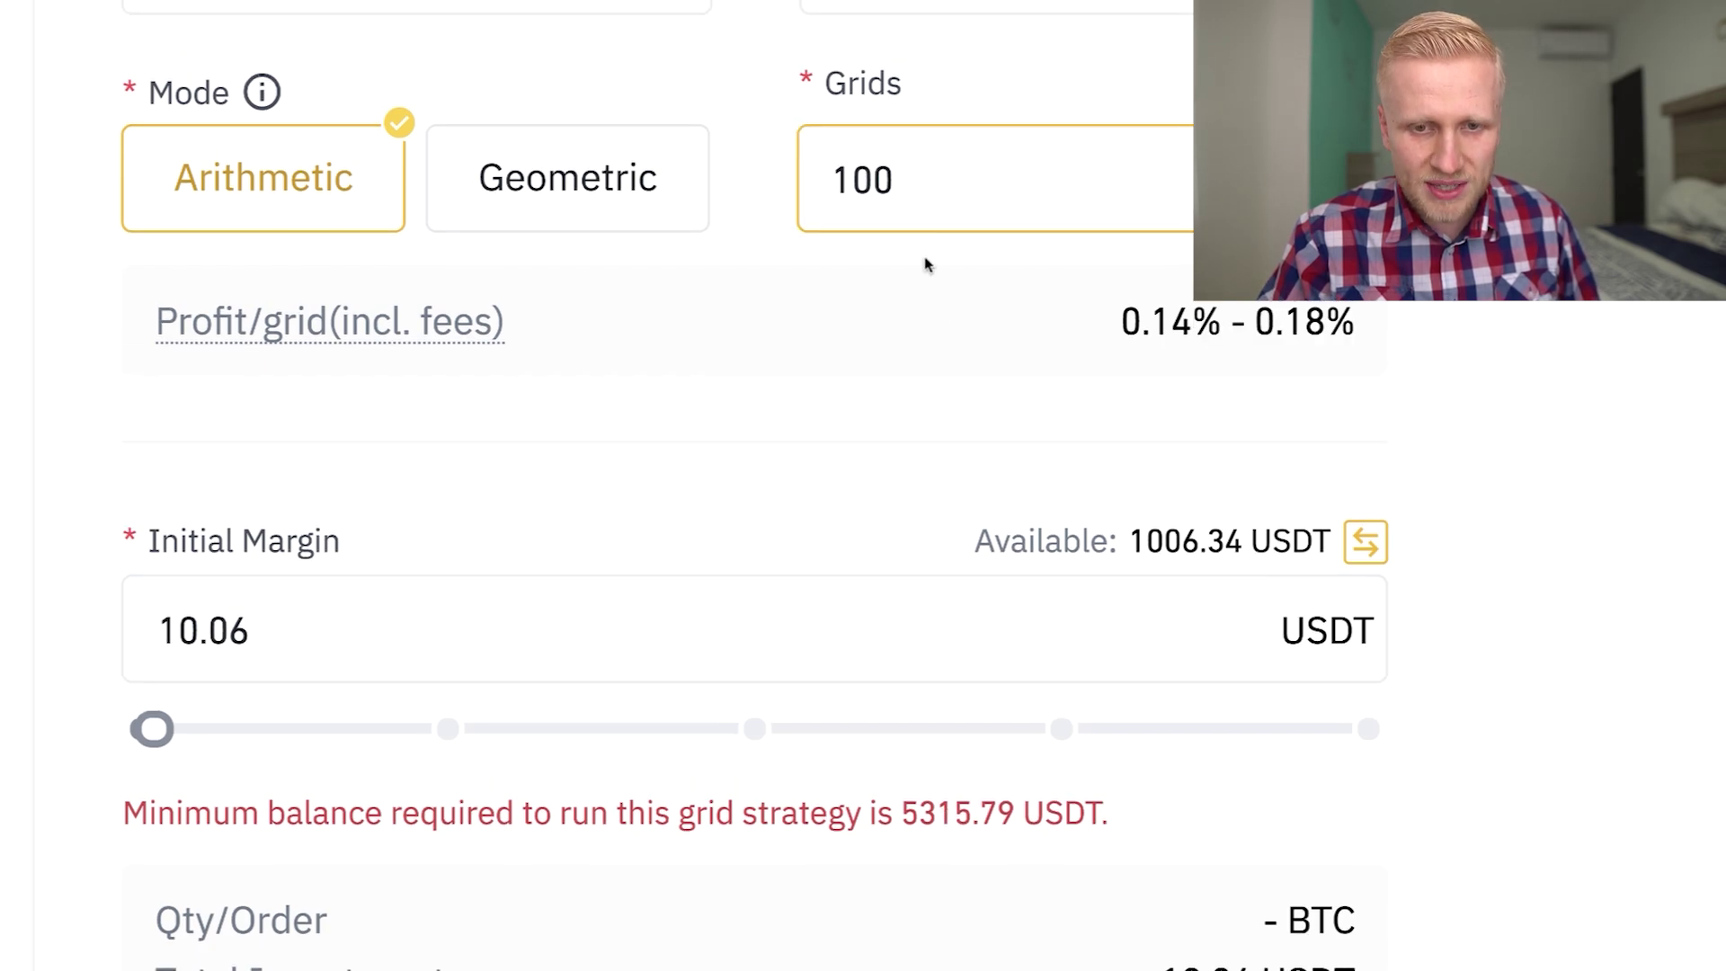
double_click(929, 190)
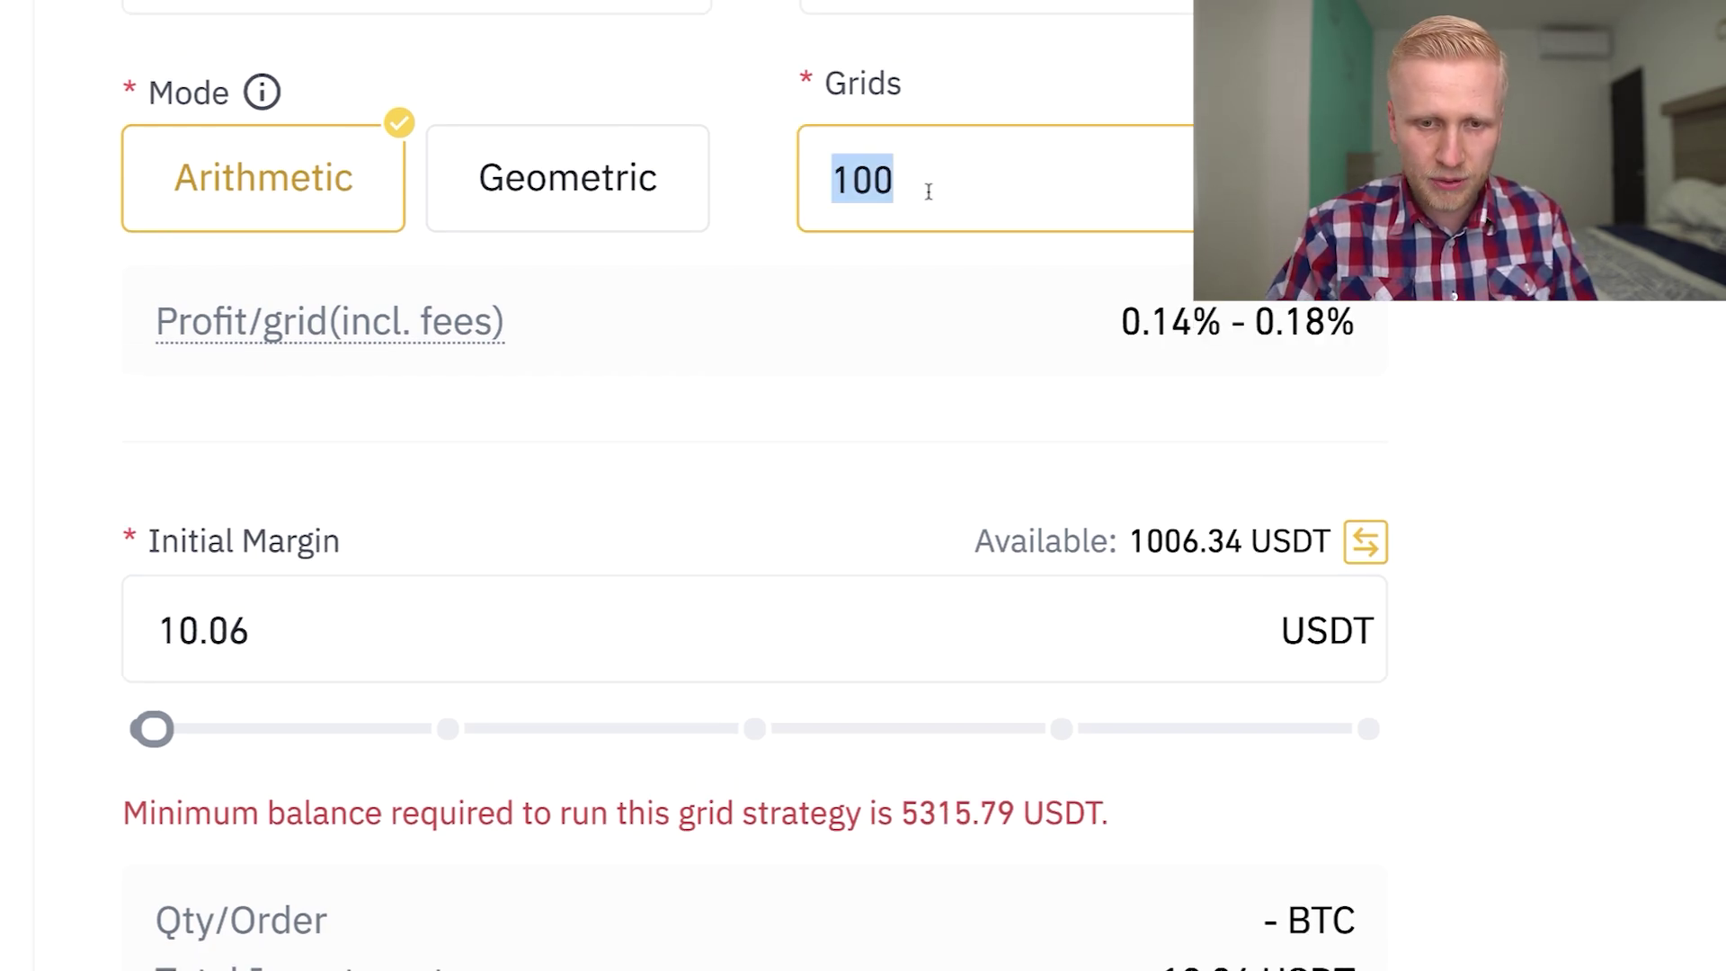
type("10")
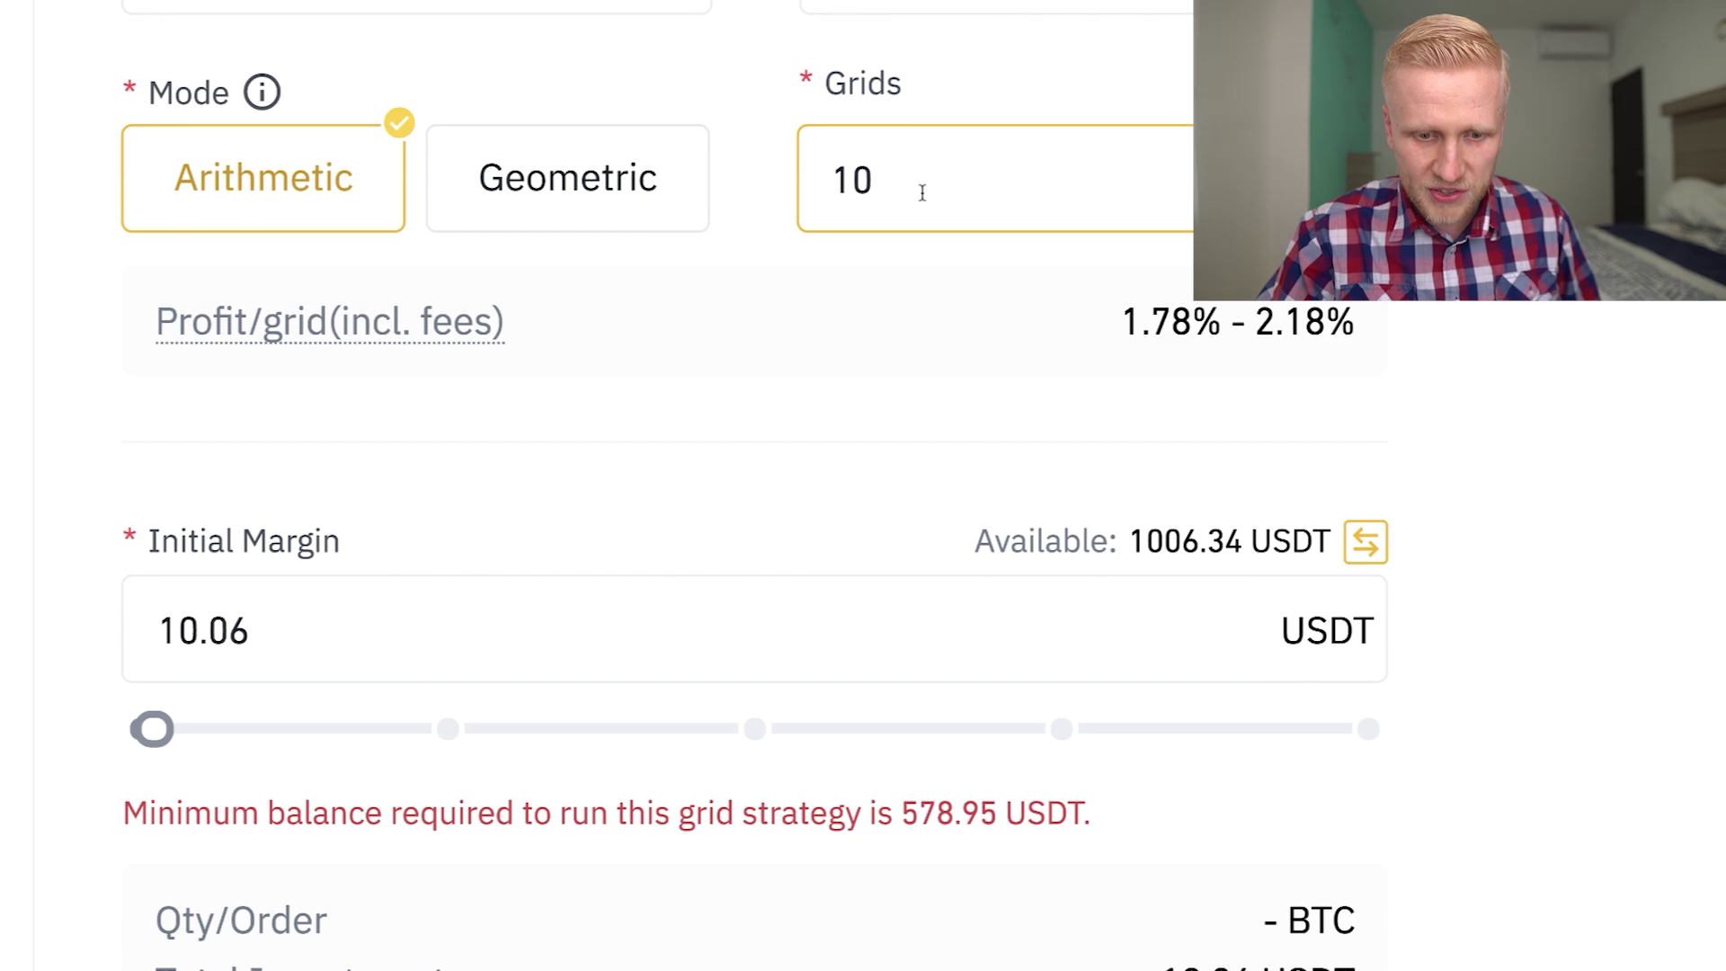
left_click(749, 815)
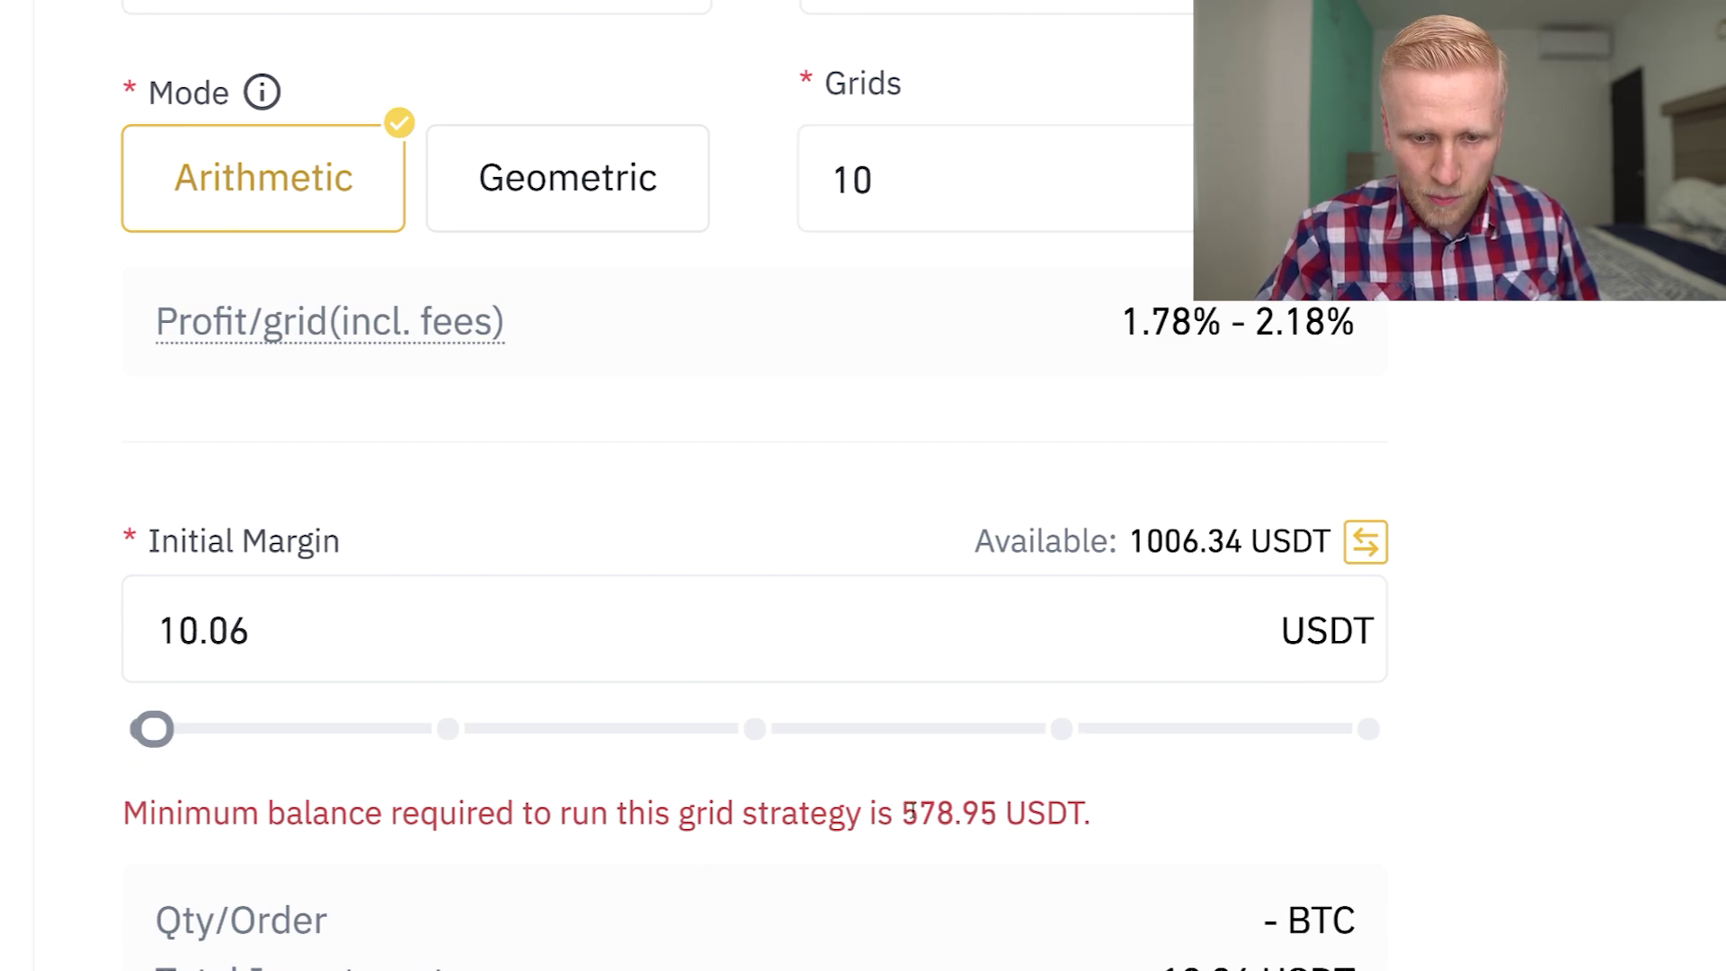
left_click_drag(901, 813, 965, 813)
left_click(930, 813)
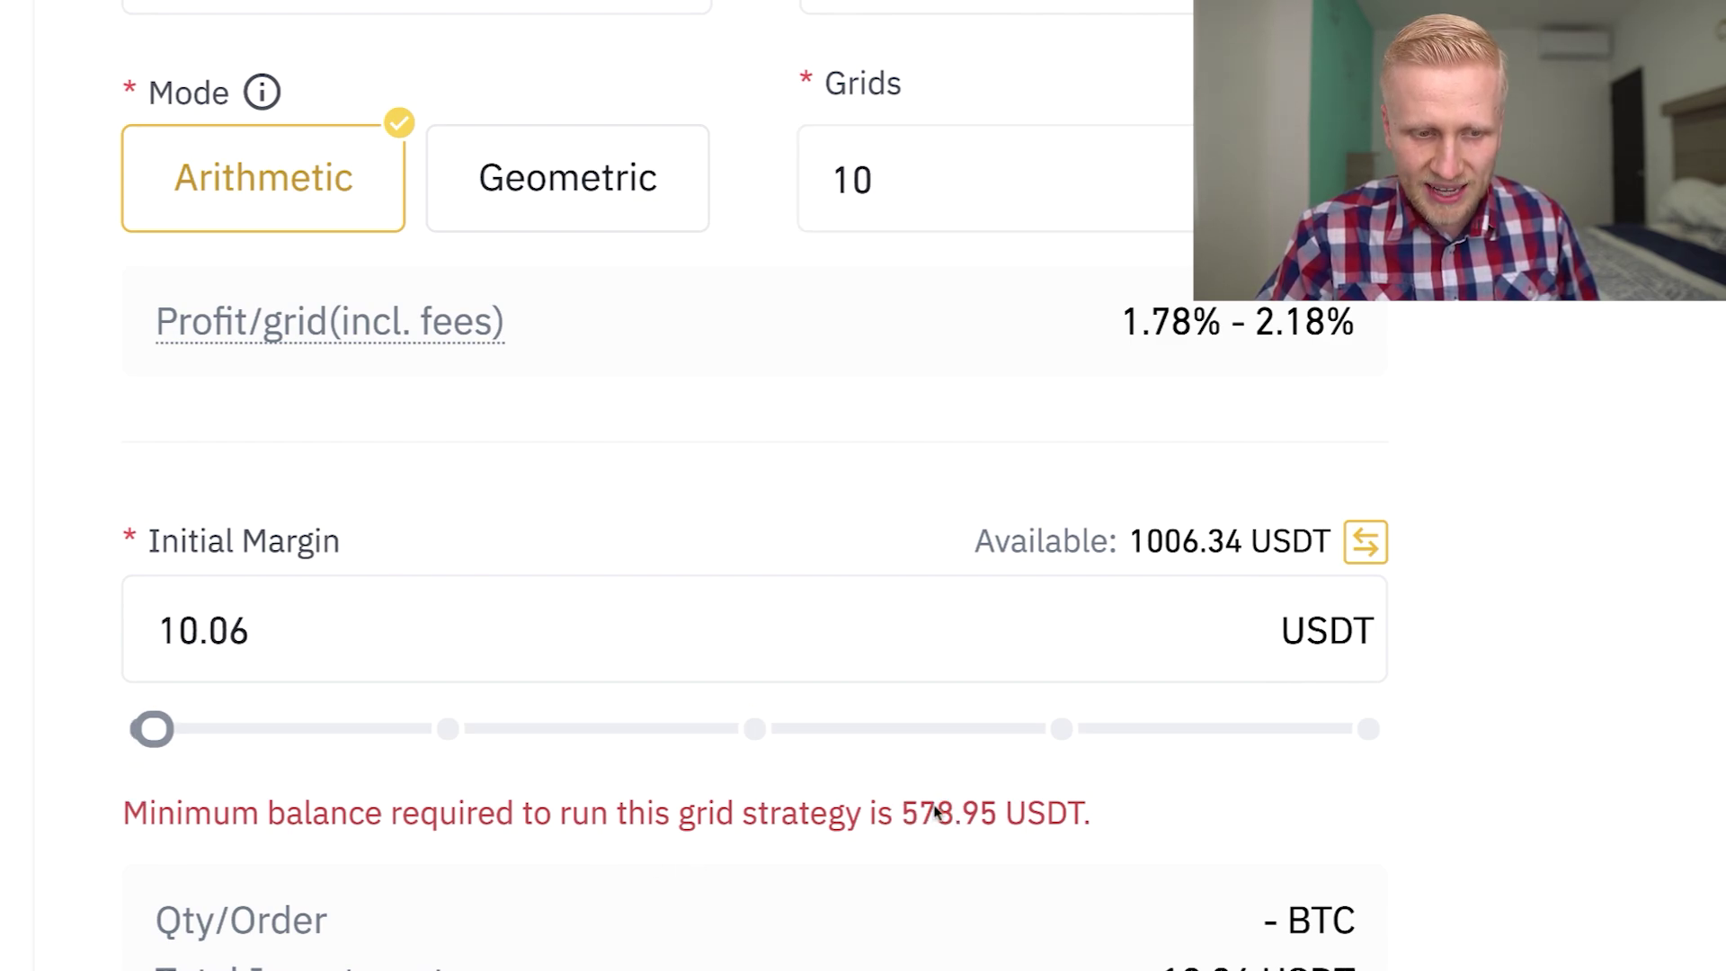
- Try initial margins of 563.55, 1006.34 and 694.37 USDT for the grid strategy
mouse_move(163, 724)
left_click_drag(164, 725, 827, 724)
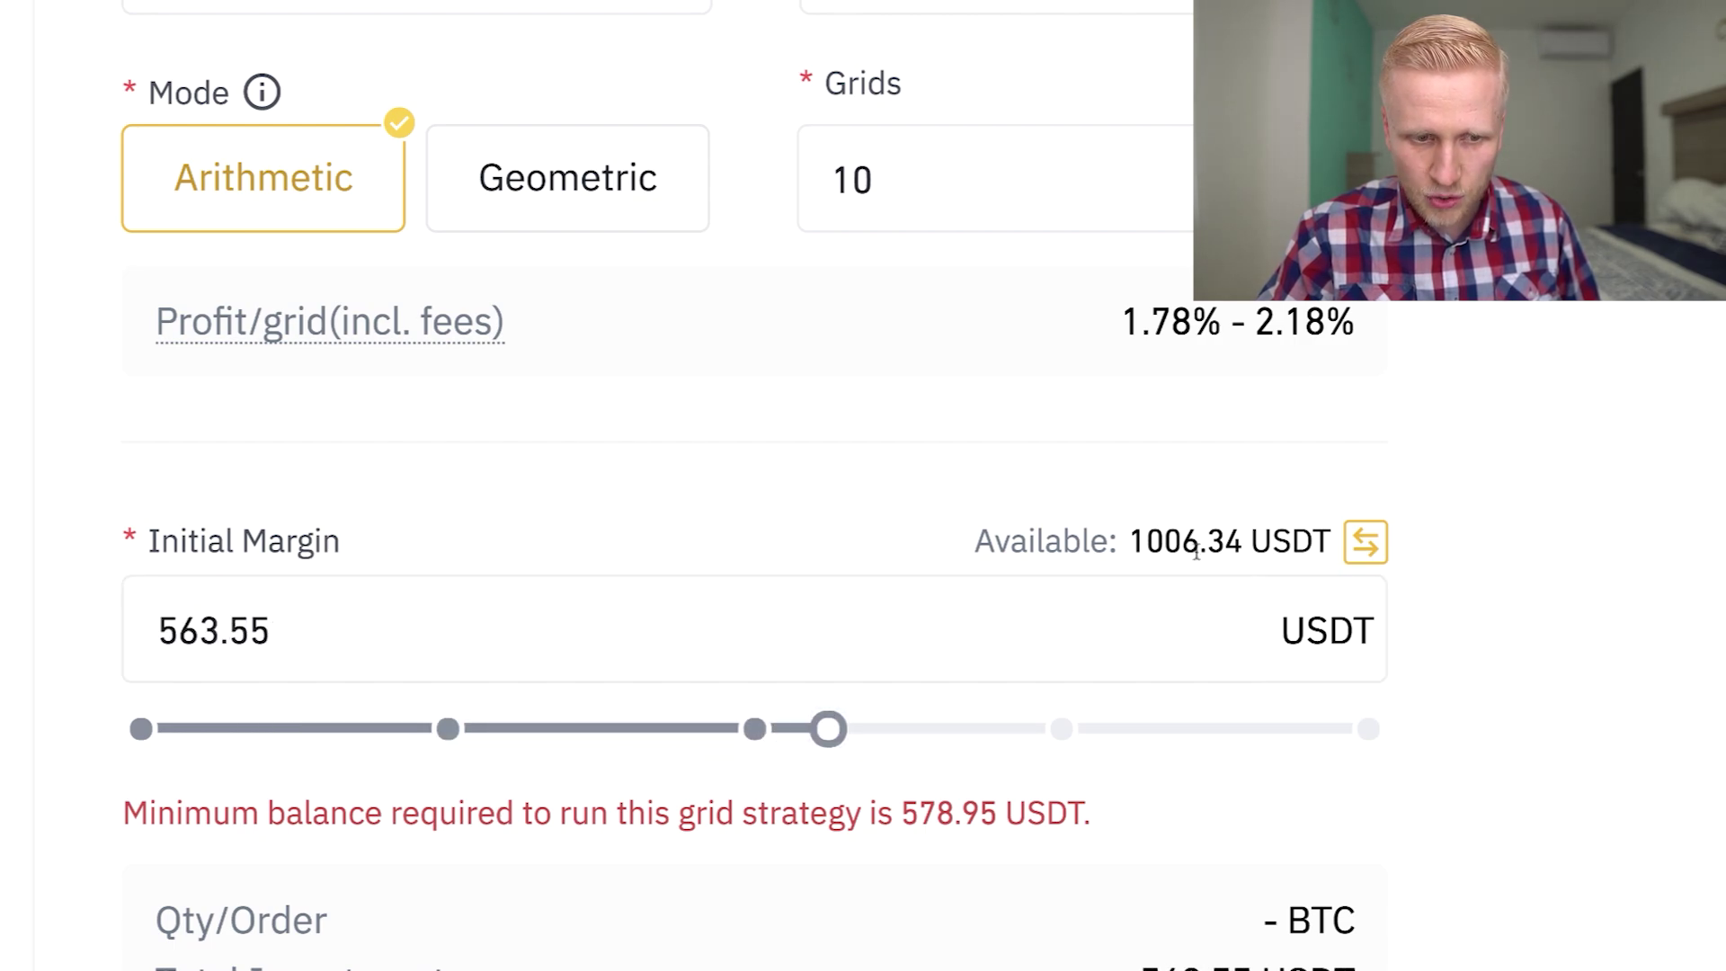
scroll(1186, 547, "down", 1)
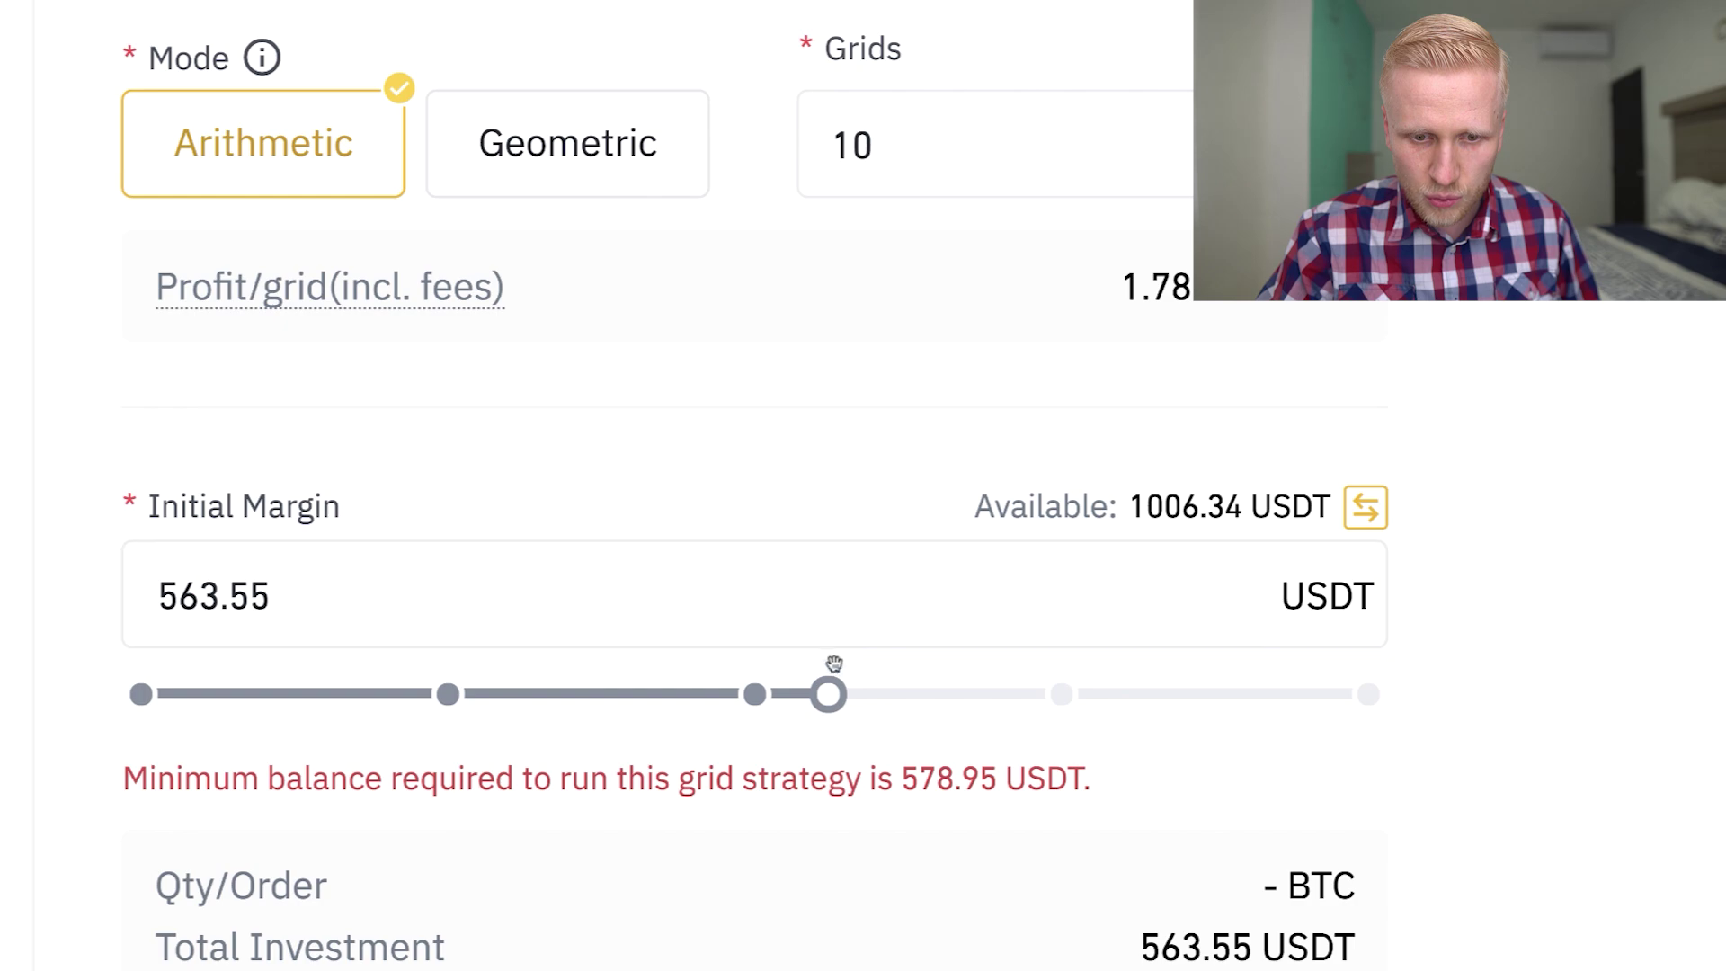
left_click_drag(828, 693, 1358, 648)
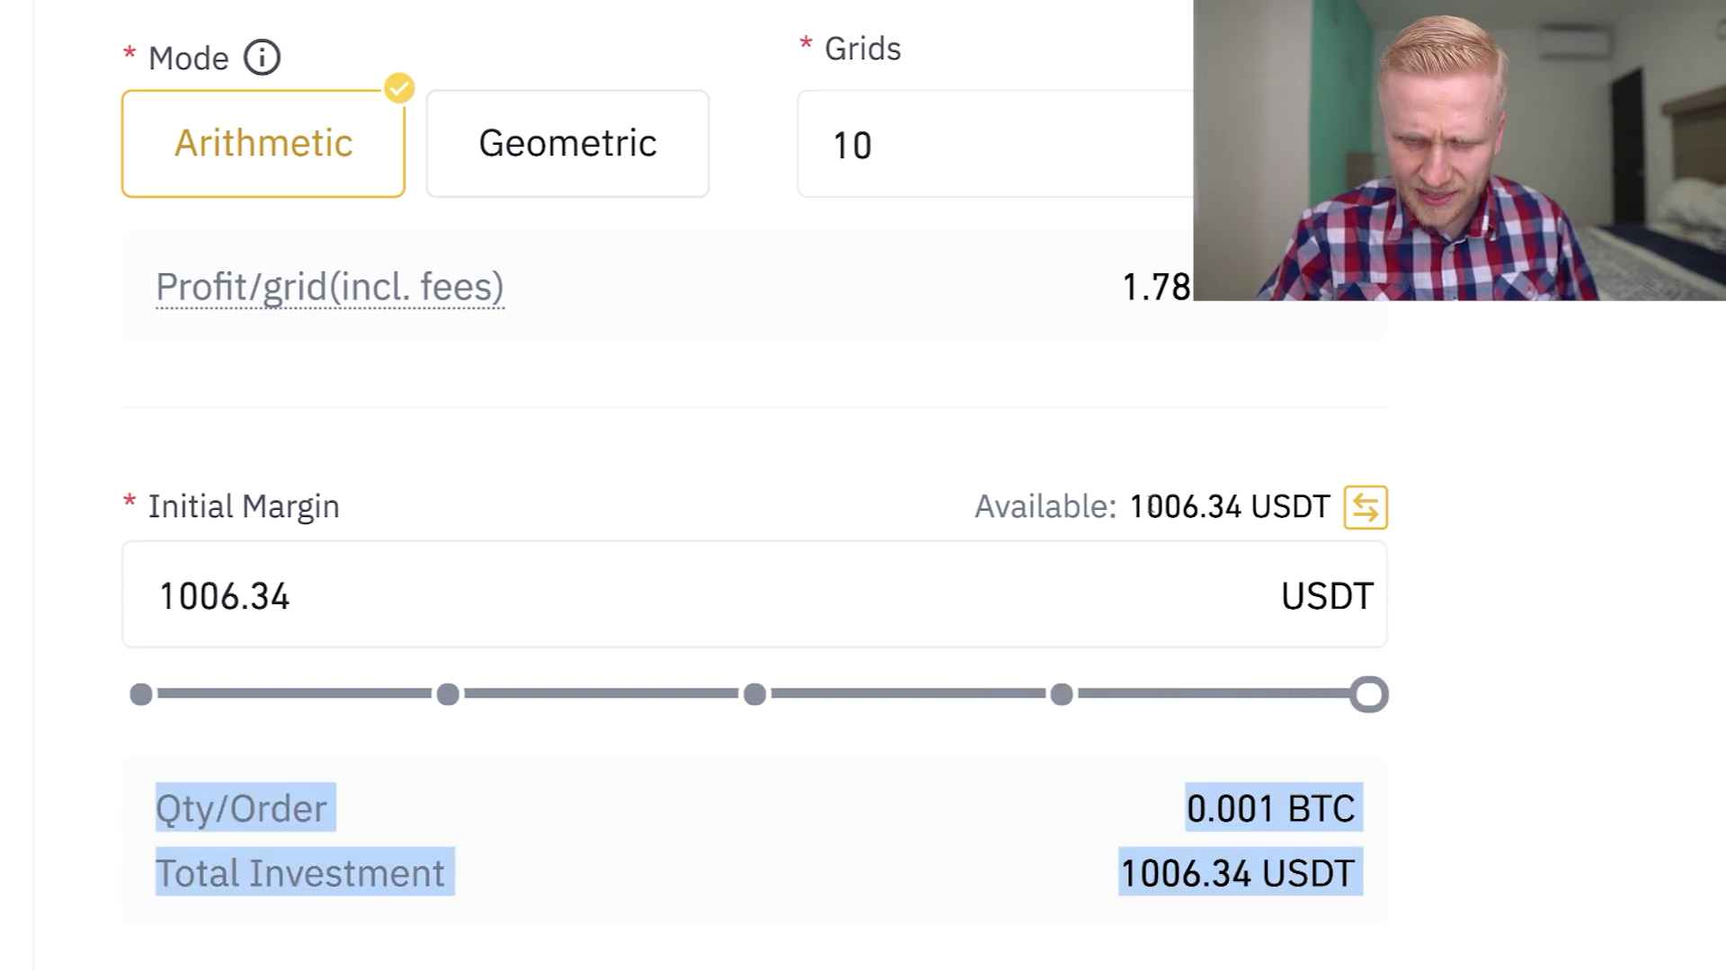
left_click_drag(1111, 506, 1270, 506)
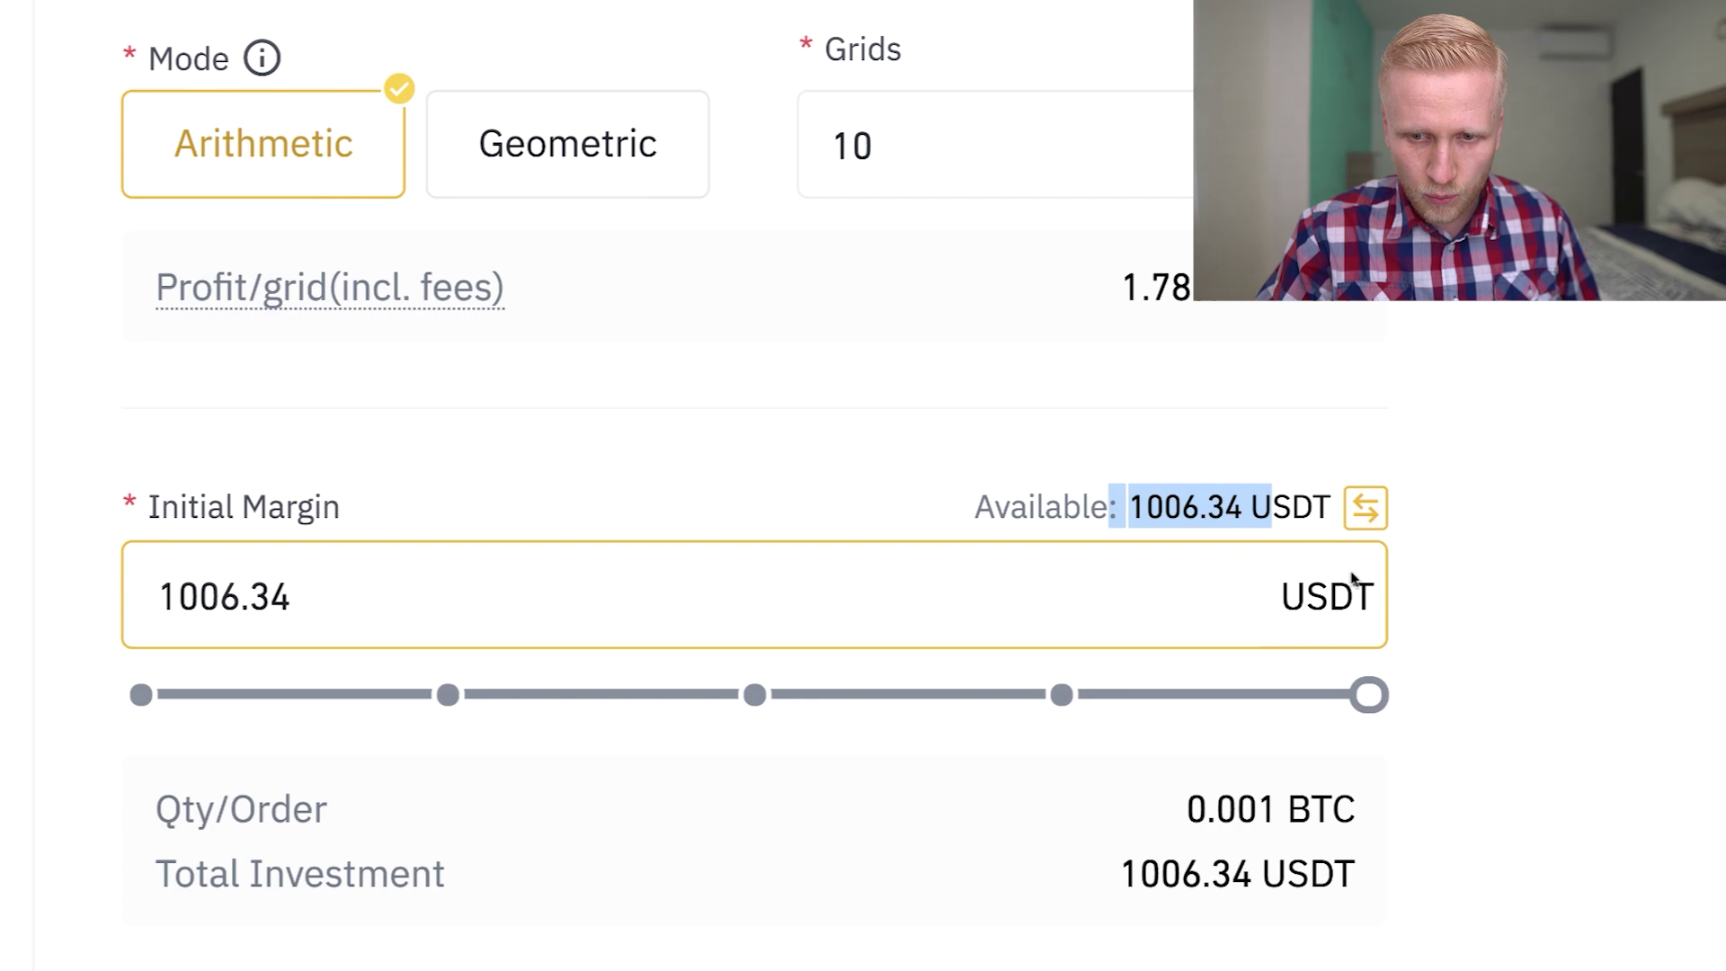
left_click_drag(1368, 694, 994, 734)
left_click(1449, 687)
- Try 20 grids with the initial margin raised to 1006.34 USDT, and compare the required minimum with the available balance
scroll(974, 315, "up", 1)
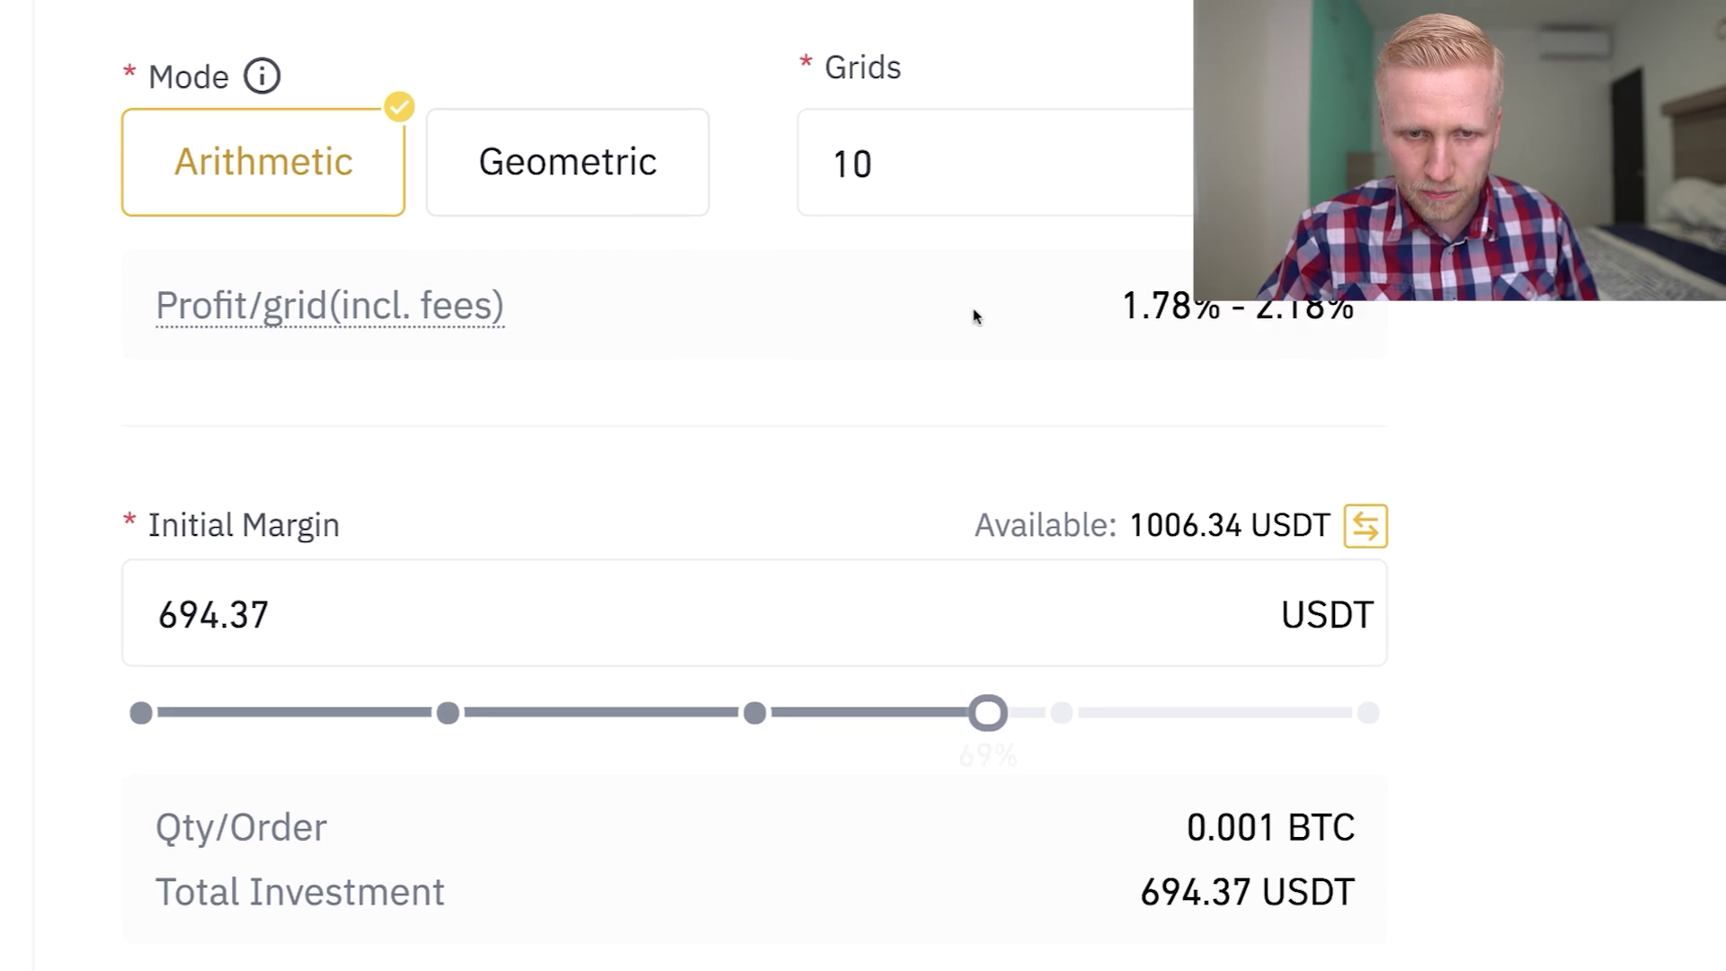
left_click(909, 152)
left_click_drag(908, 151, 832, 145)
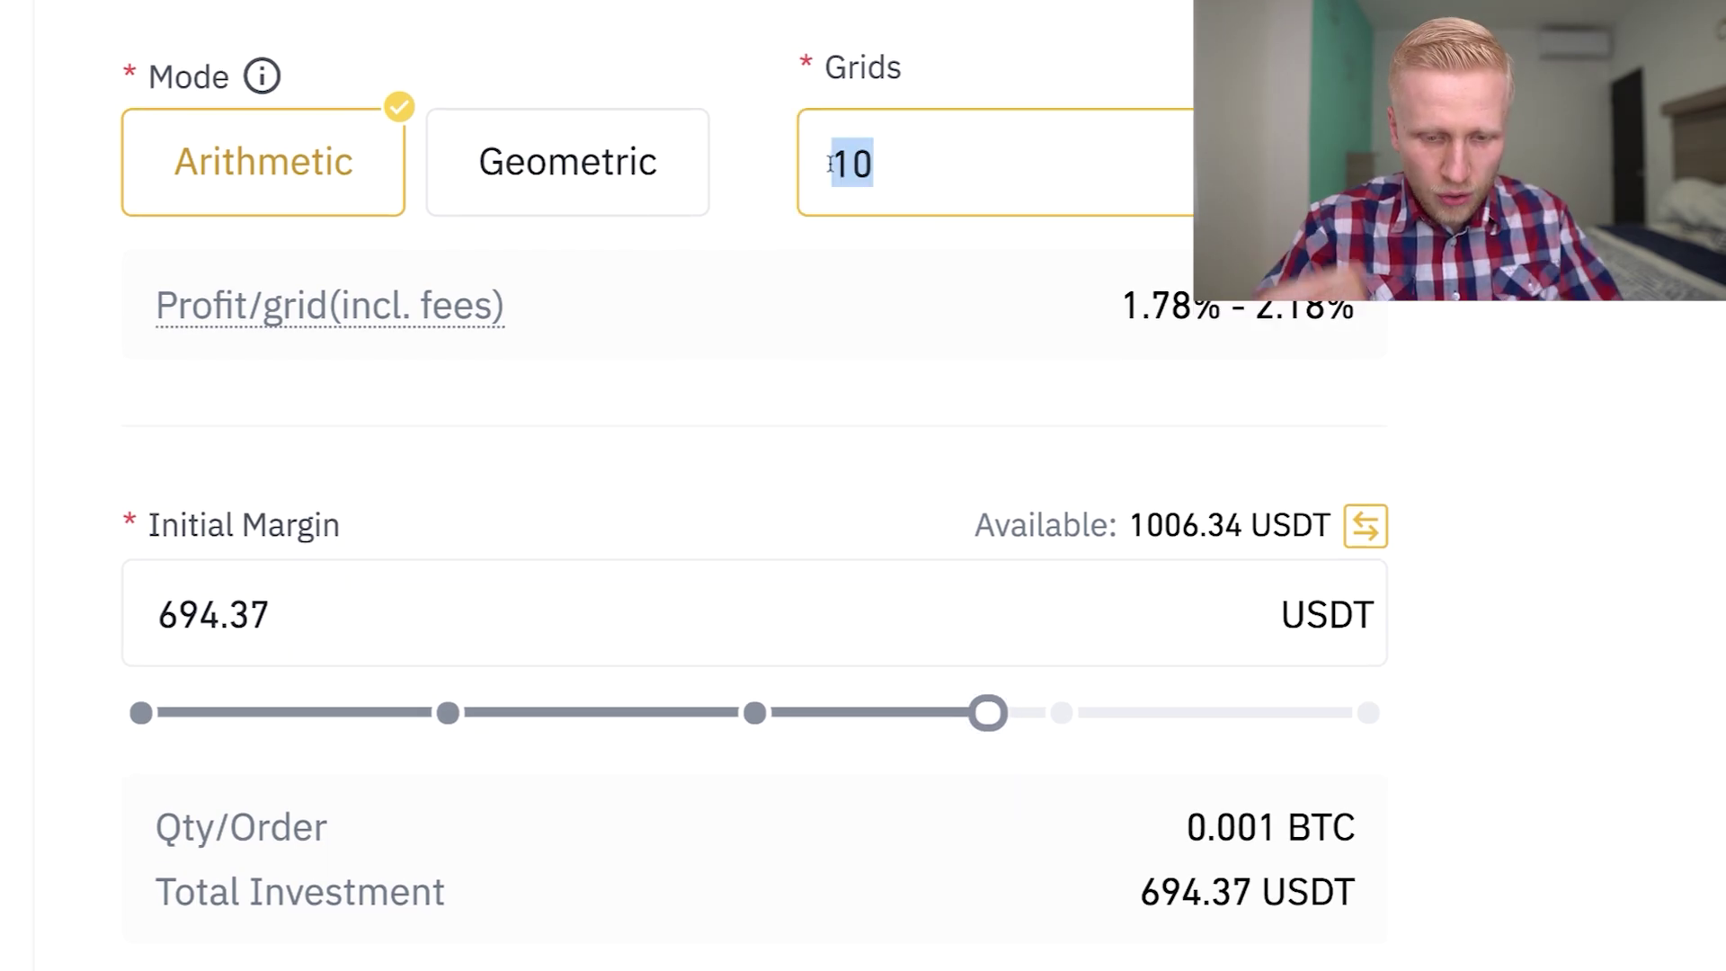
type("20")
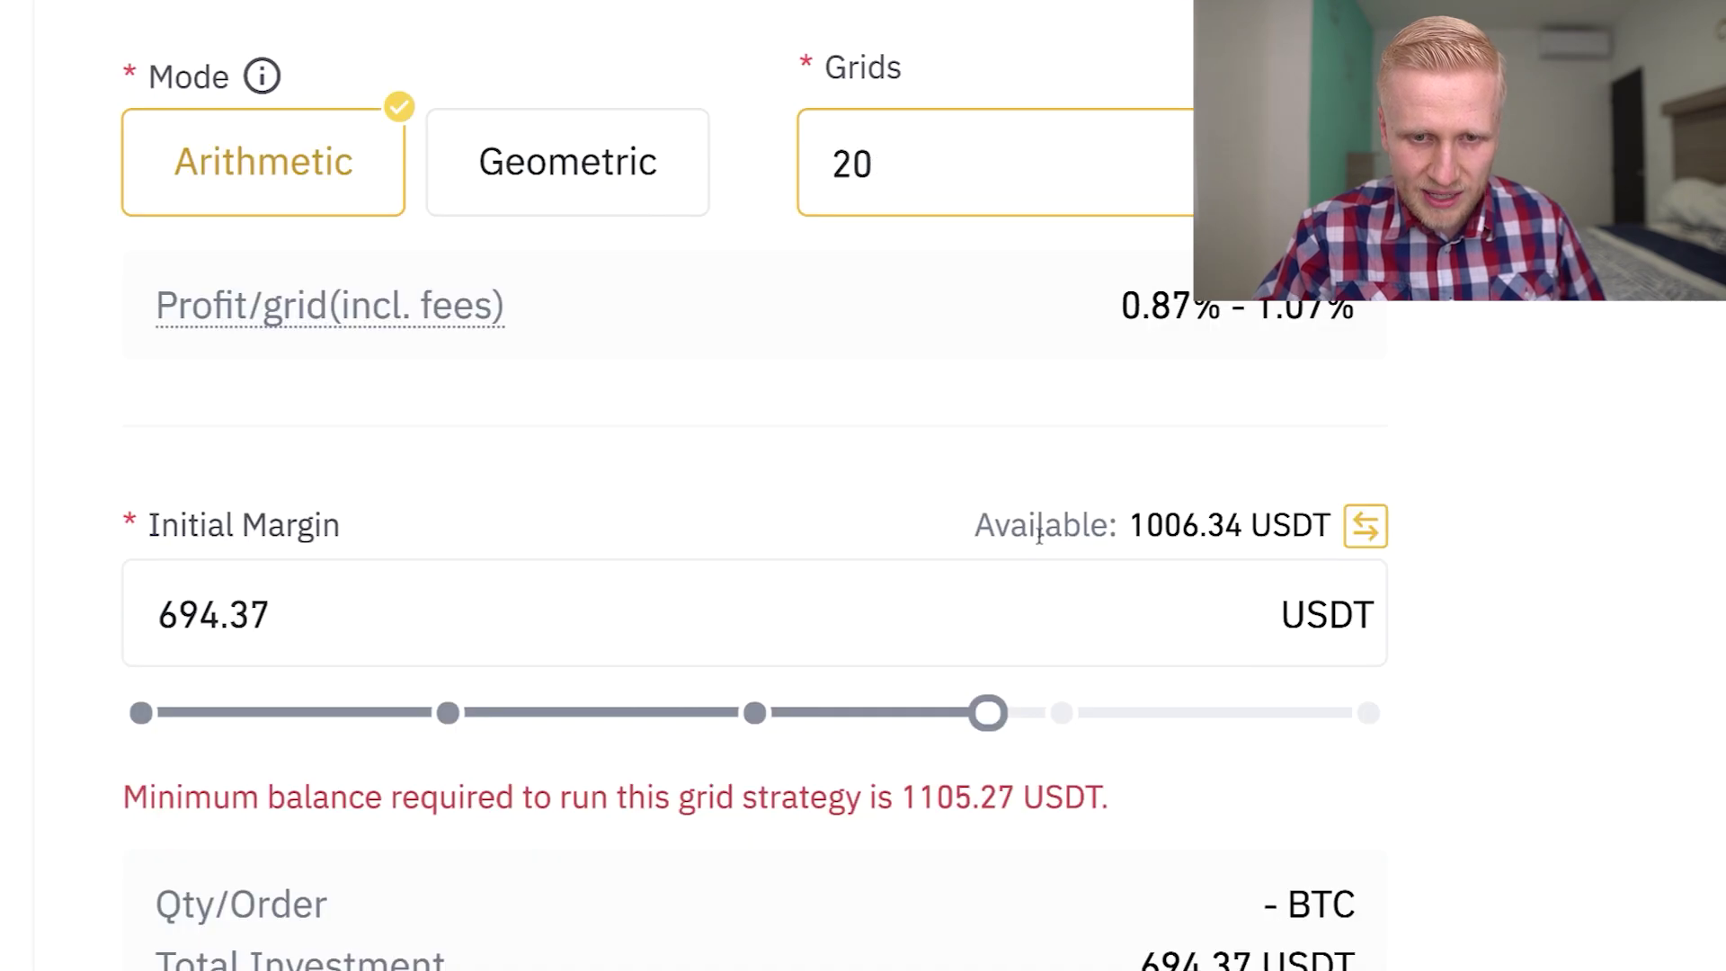
left_click_drag(989, 712, 1414, 725)
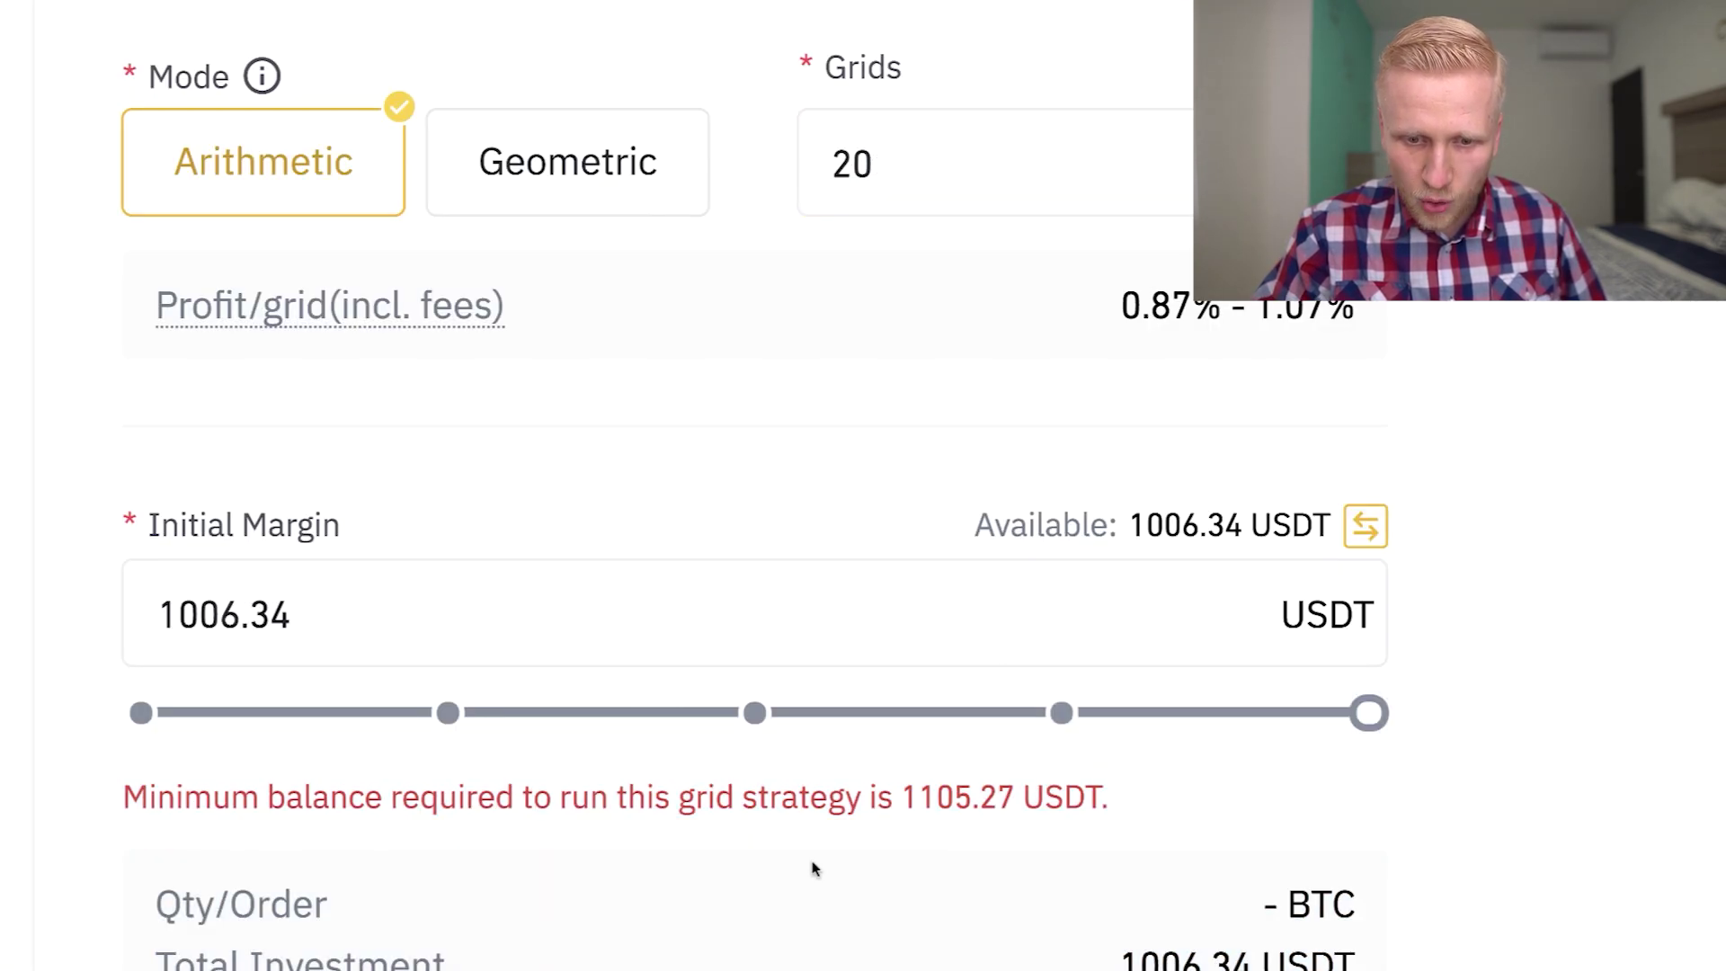
left_click_drag(877, 798, 1042, 806)
left_click_drag(1131, 524, 1261, 516)
- Set the number of grids to 17
double_click(898, 151)
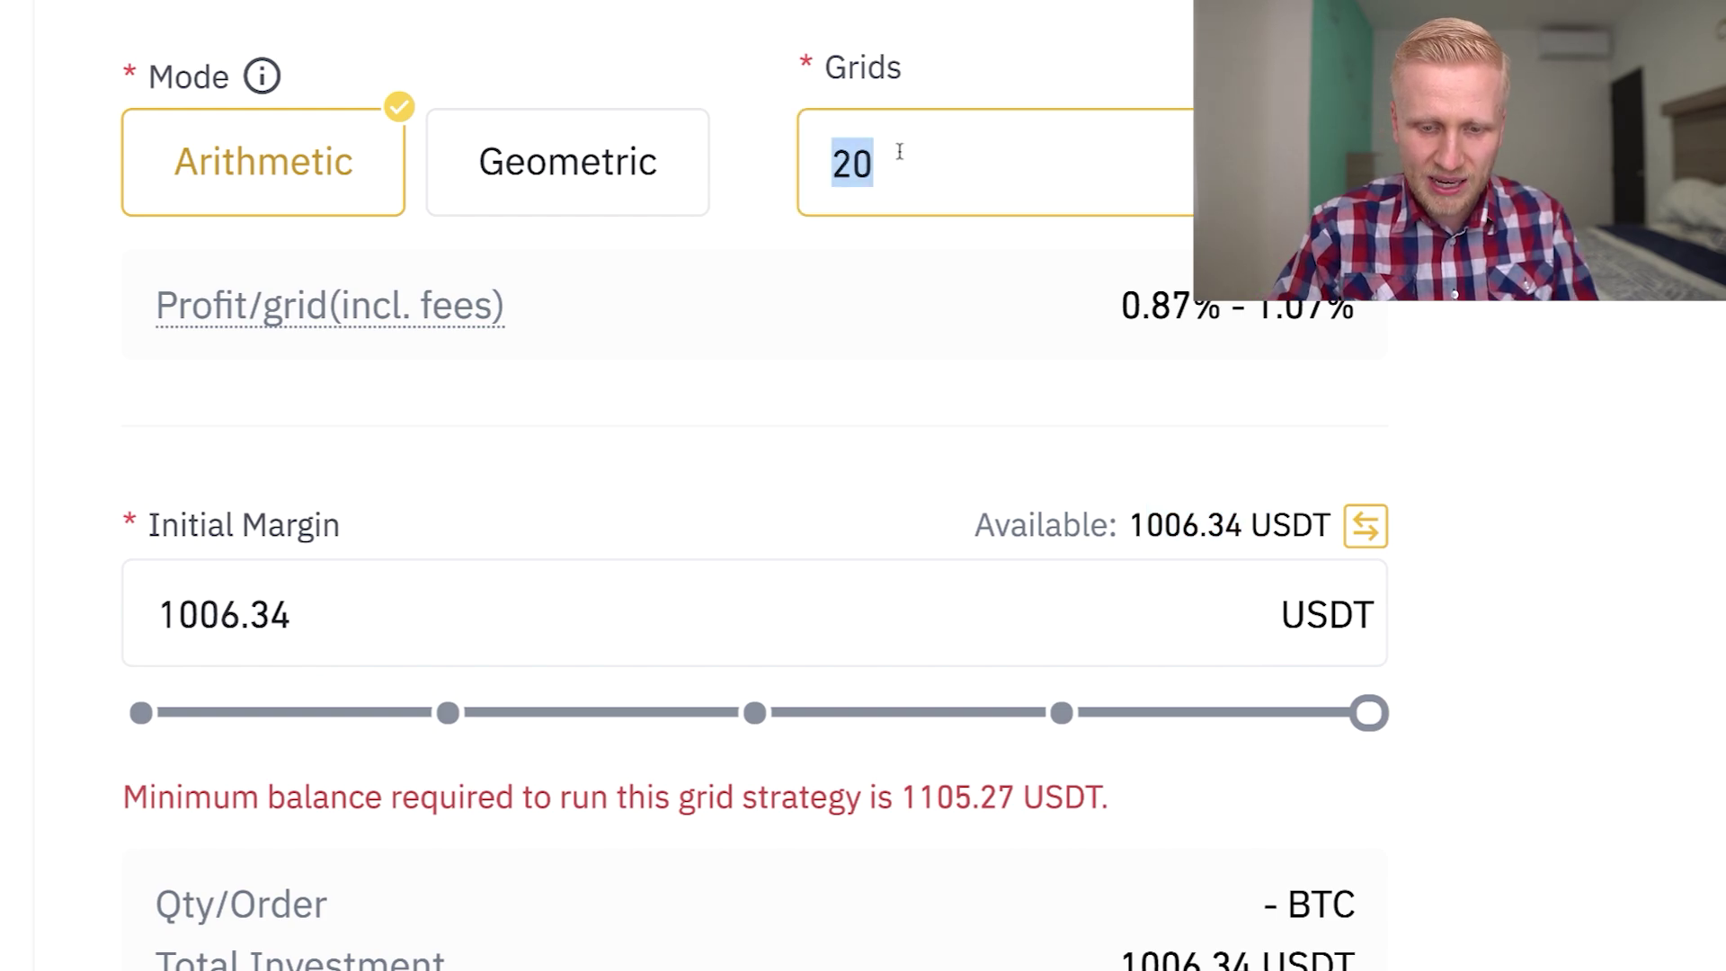
type("17")
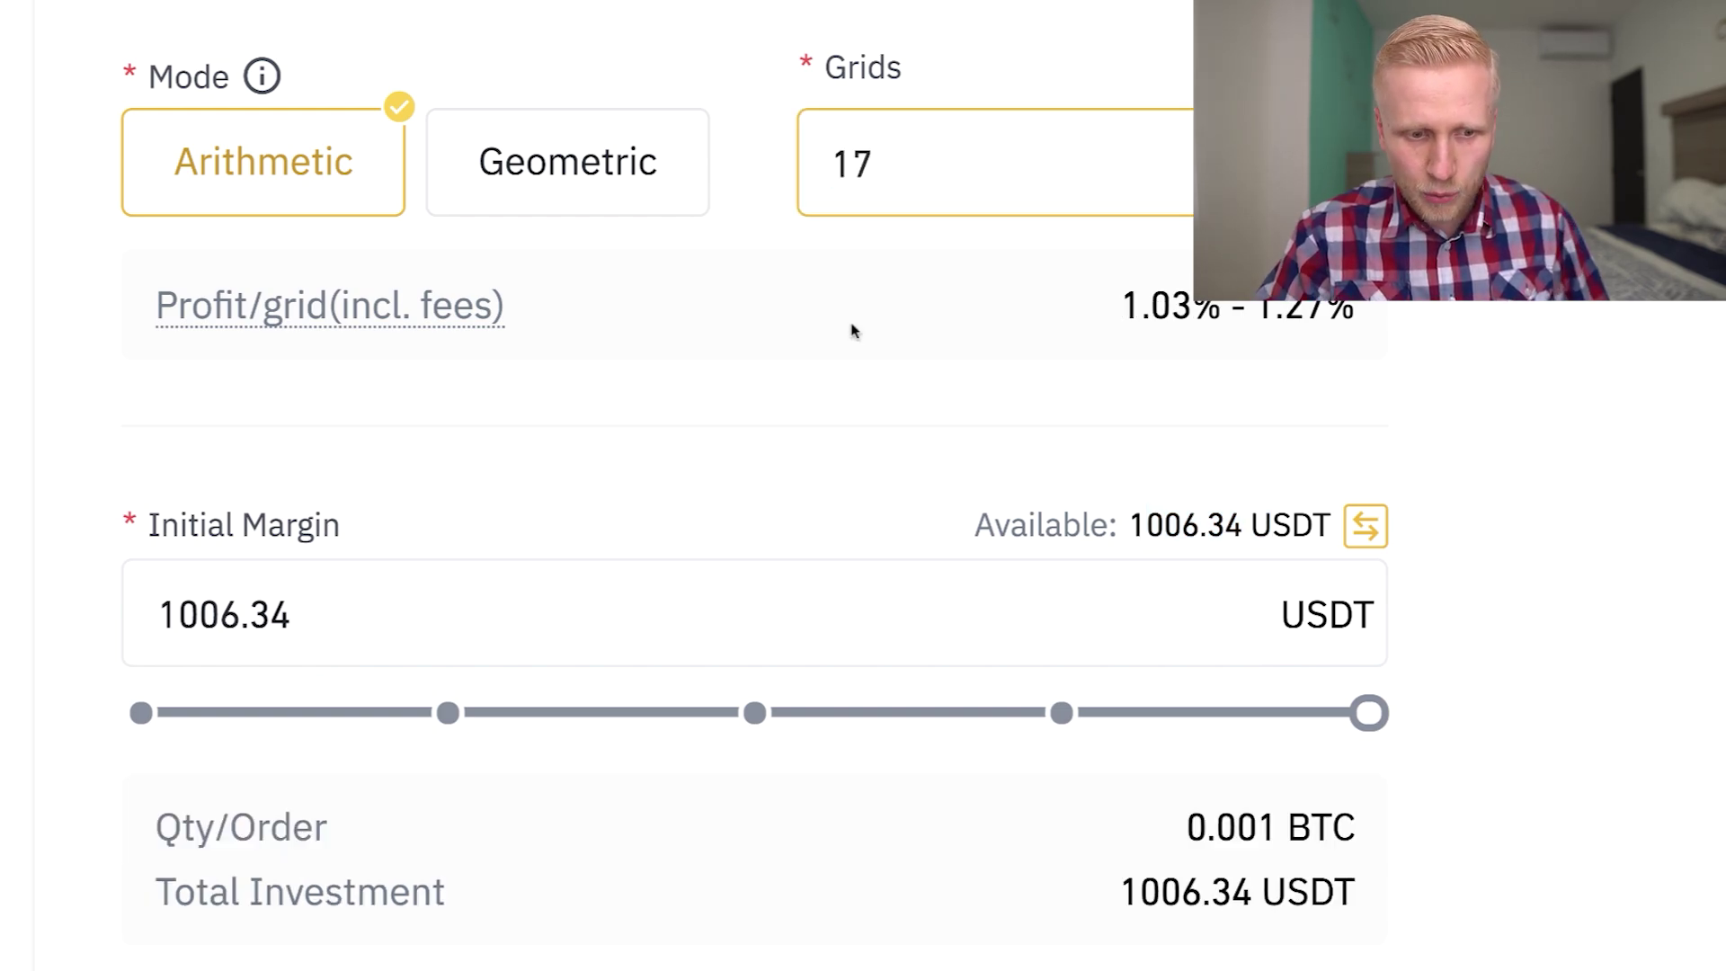
scroll(960, 467, "down", 1)
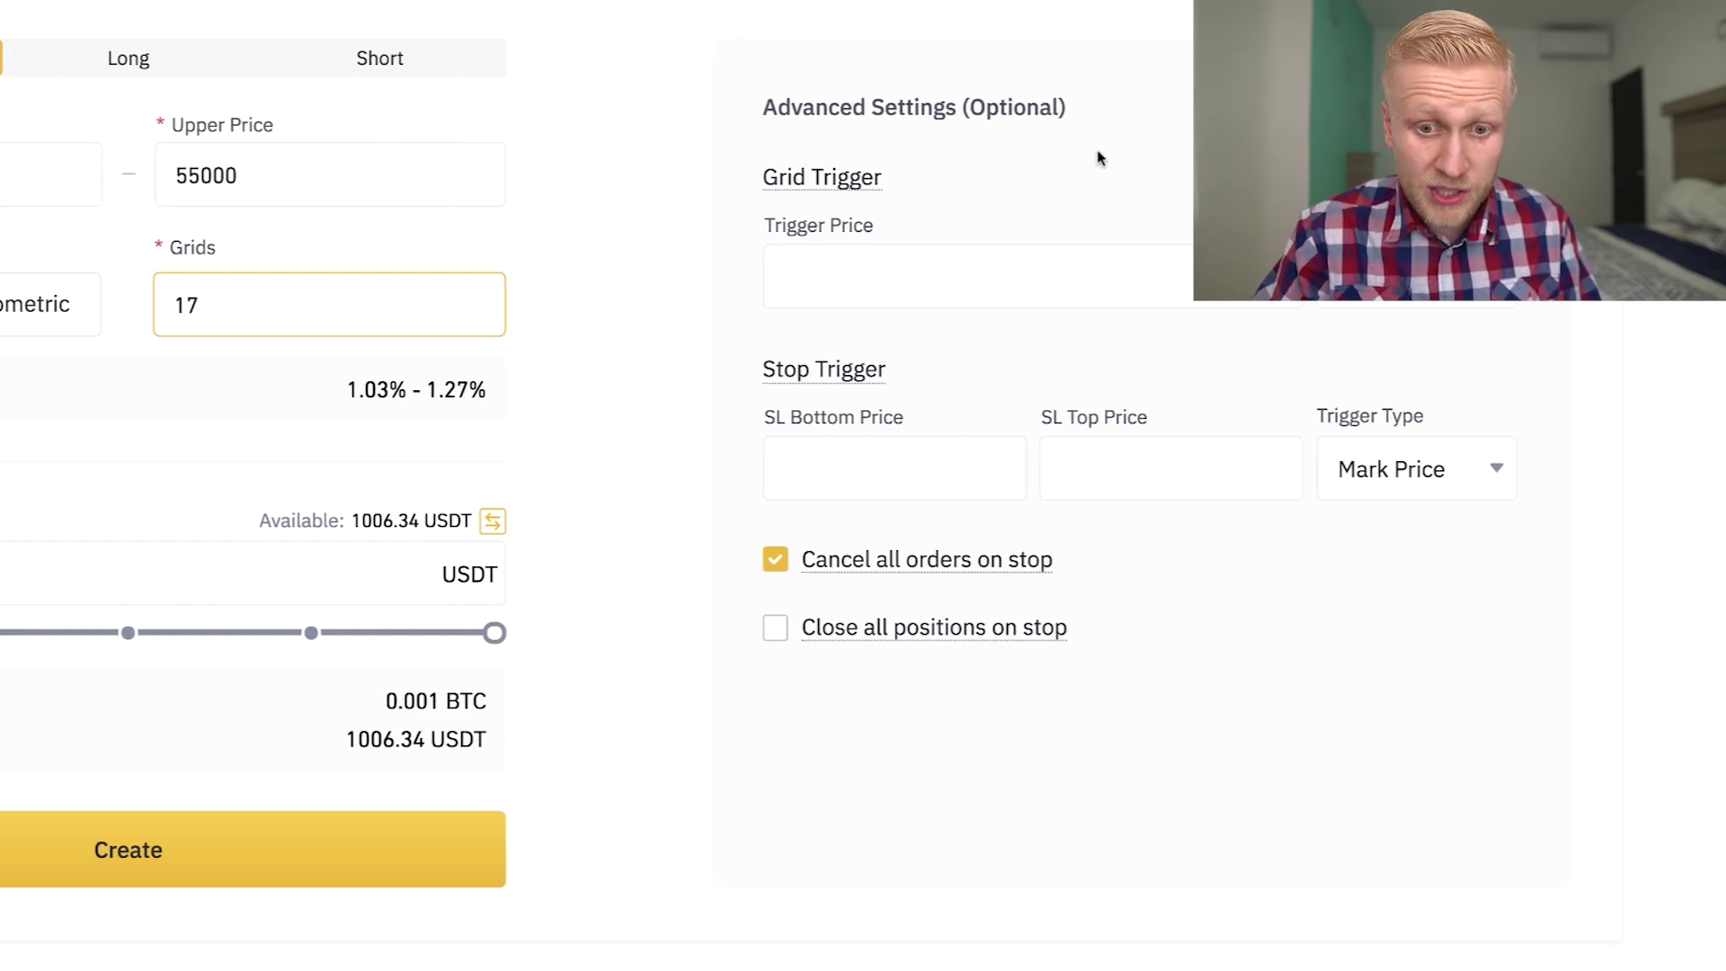
- Set the grid trigger price to 56000 in the advanced settings
mouse_move(874, 195)
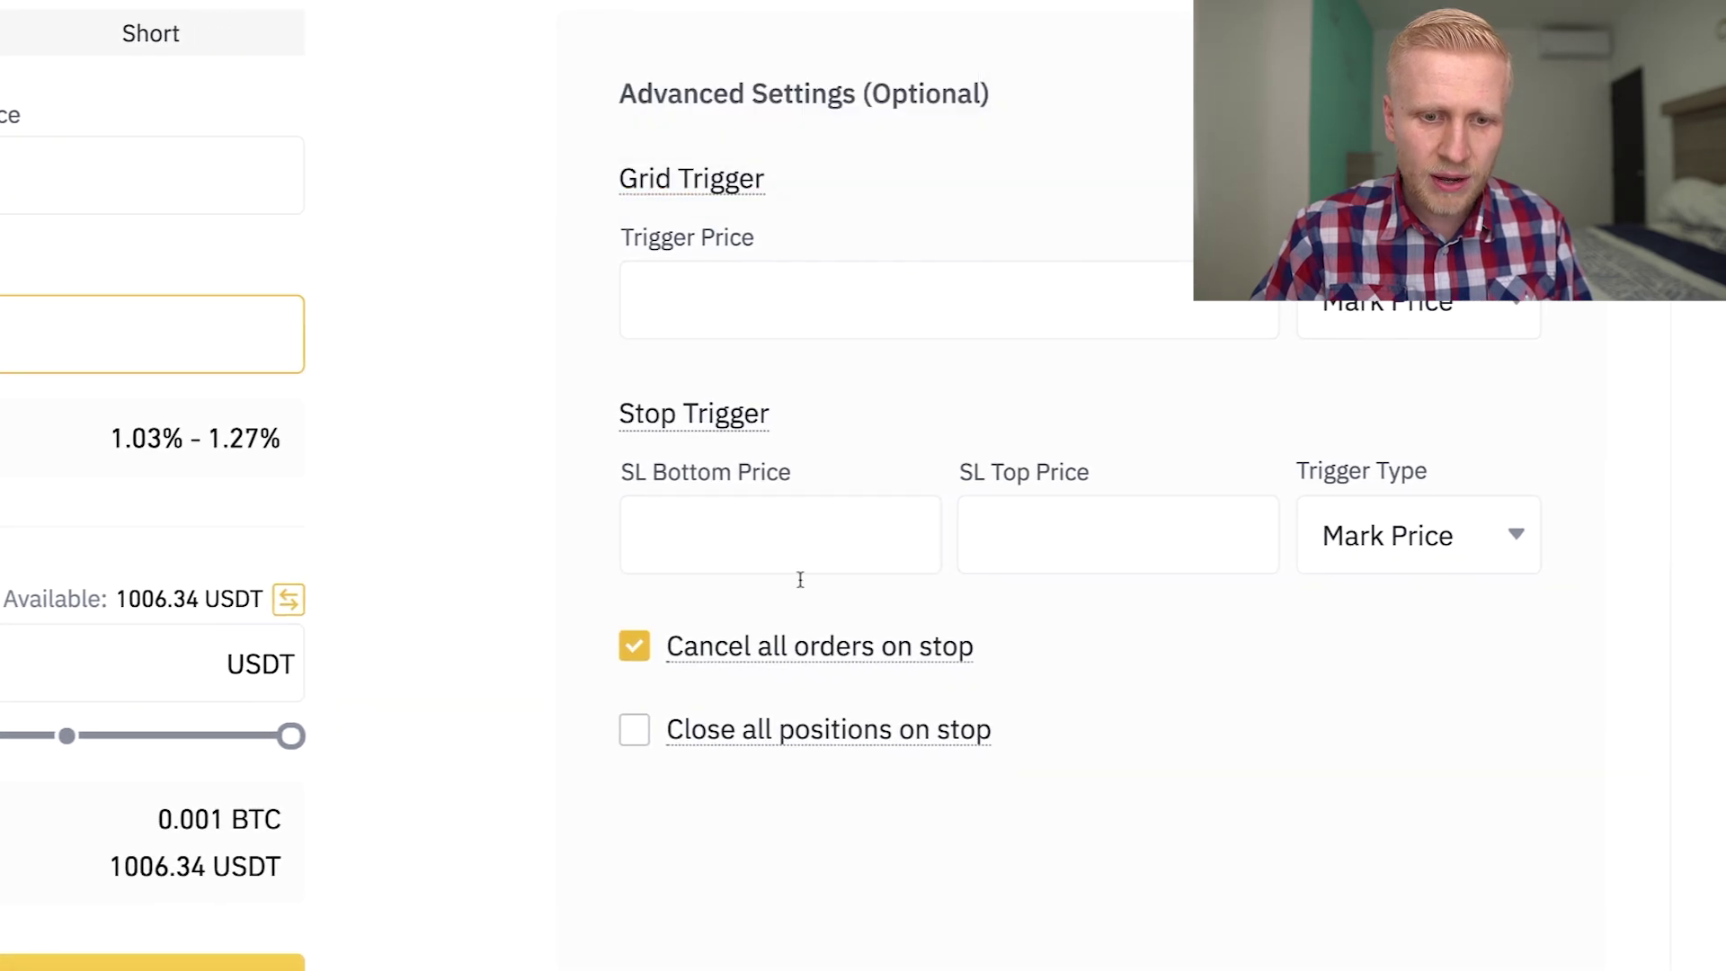
mouse_move(741, 414)
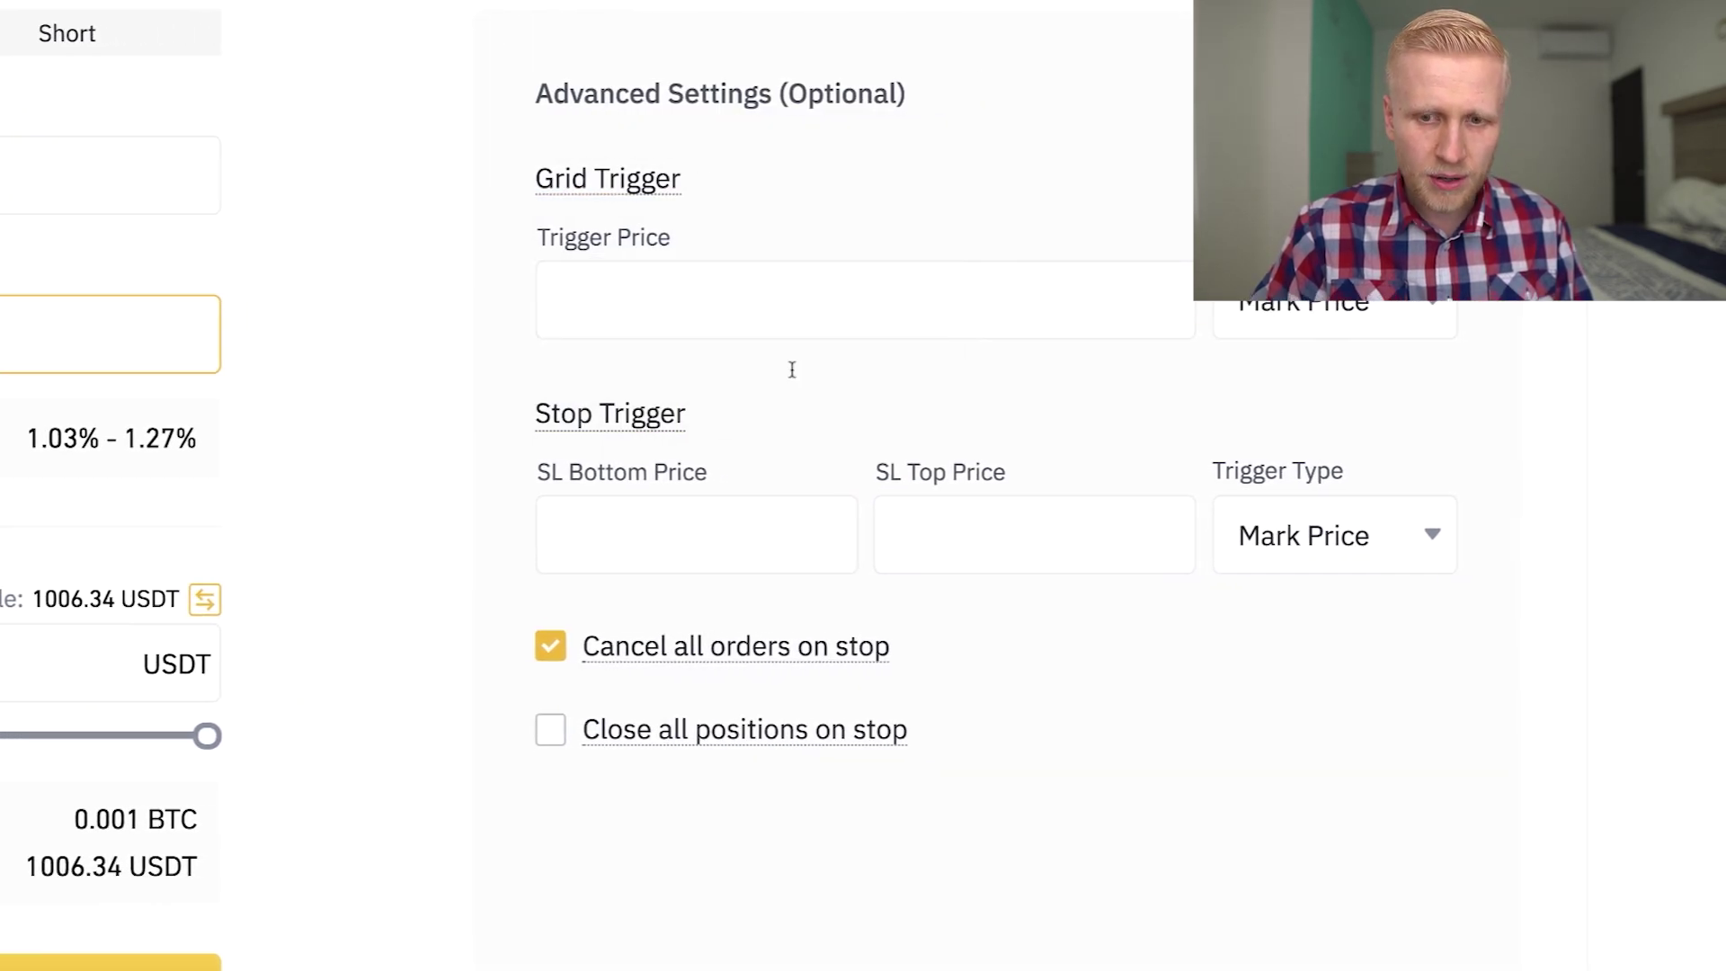
left_click(891, 294)
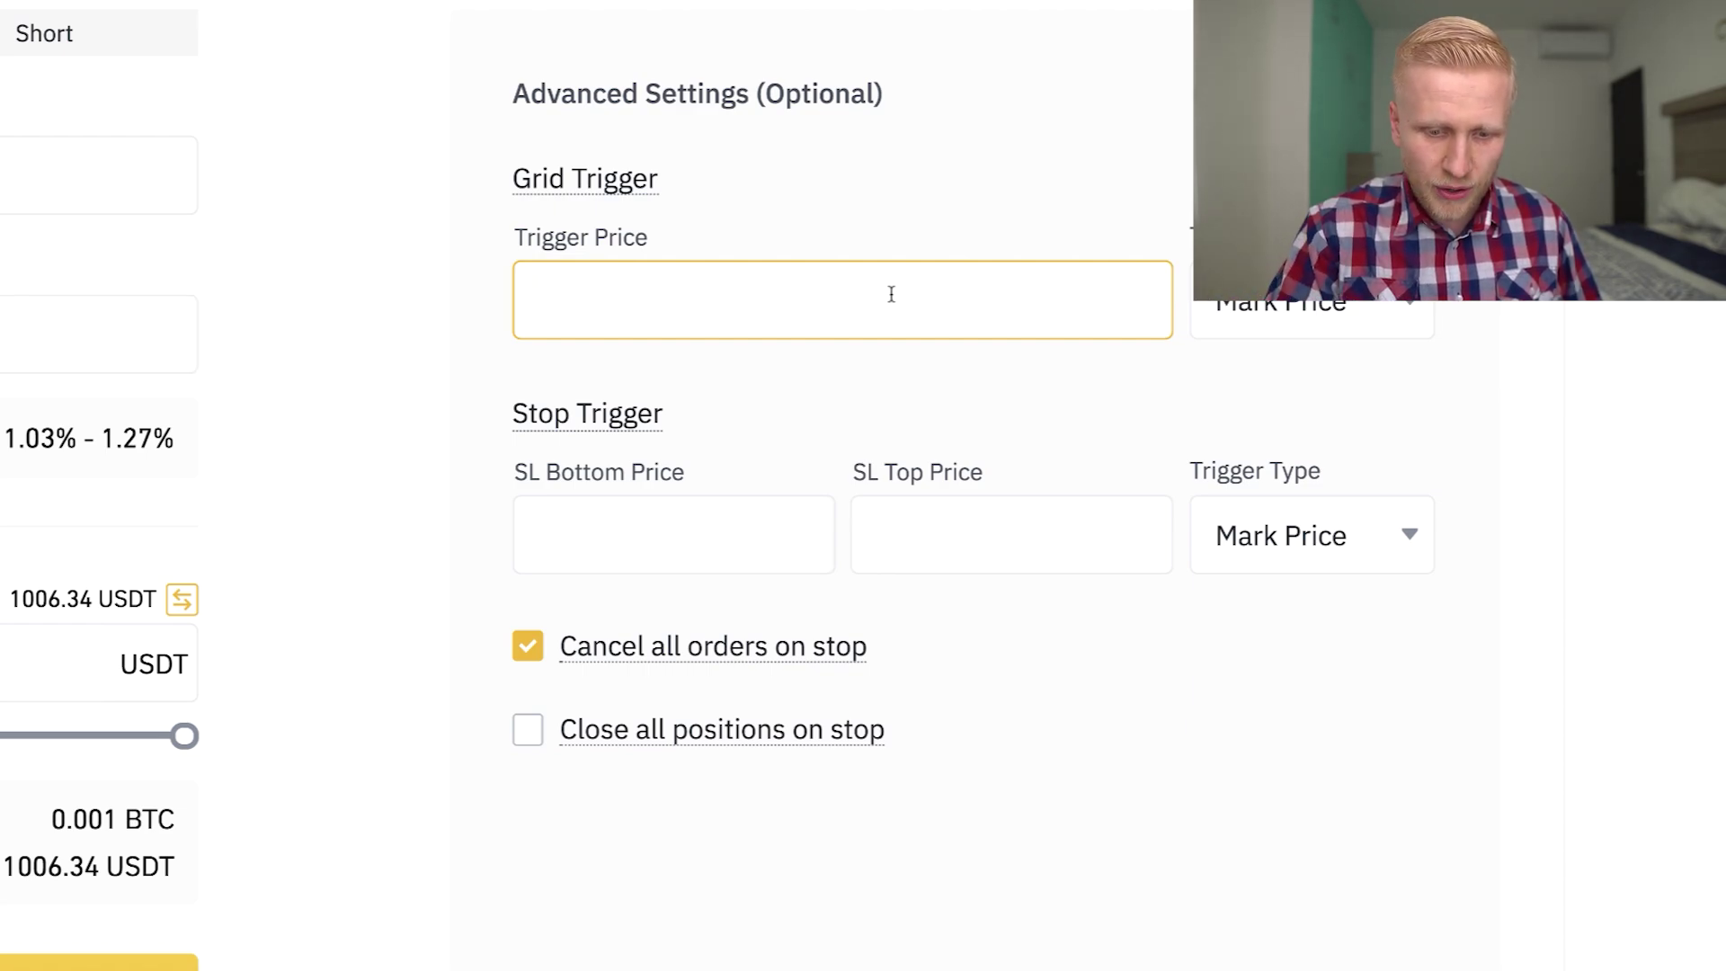
type("56000")
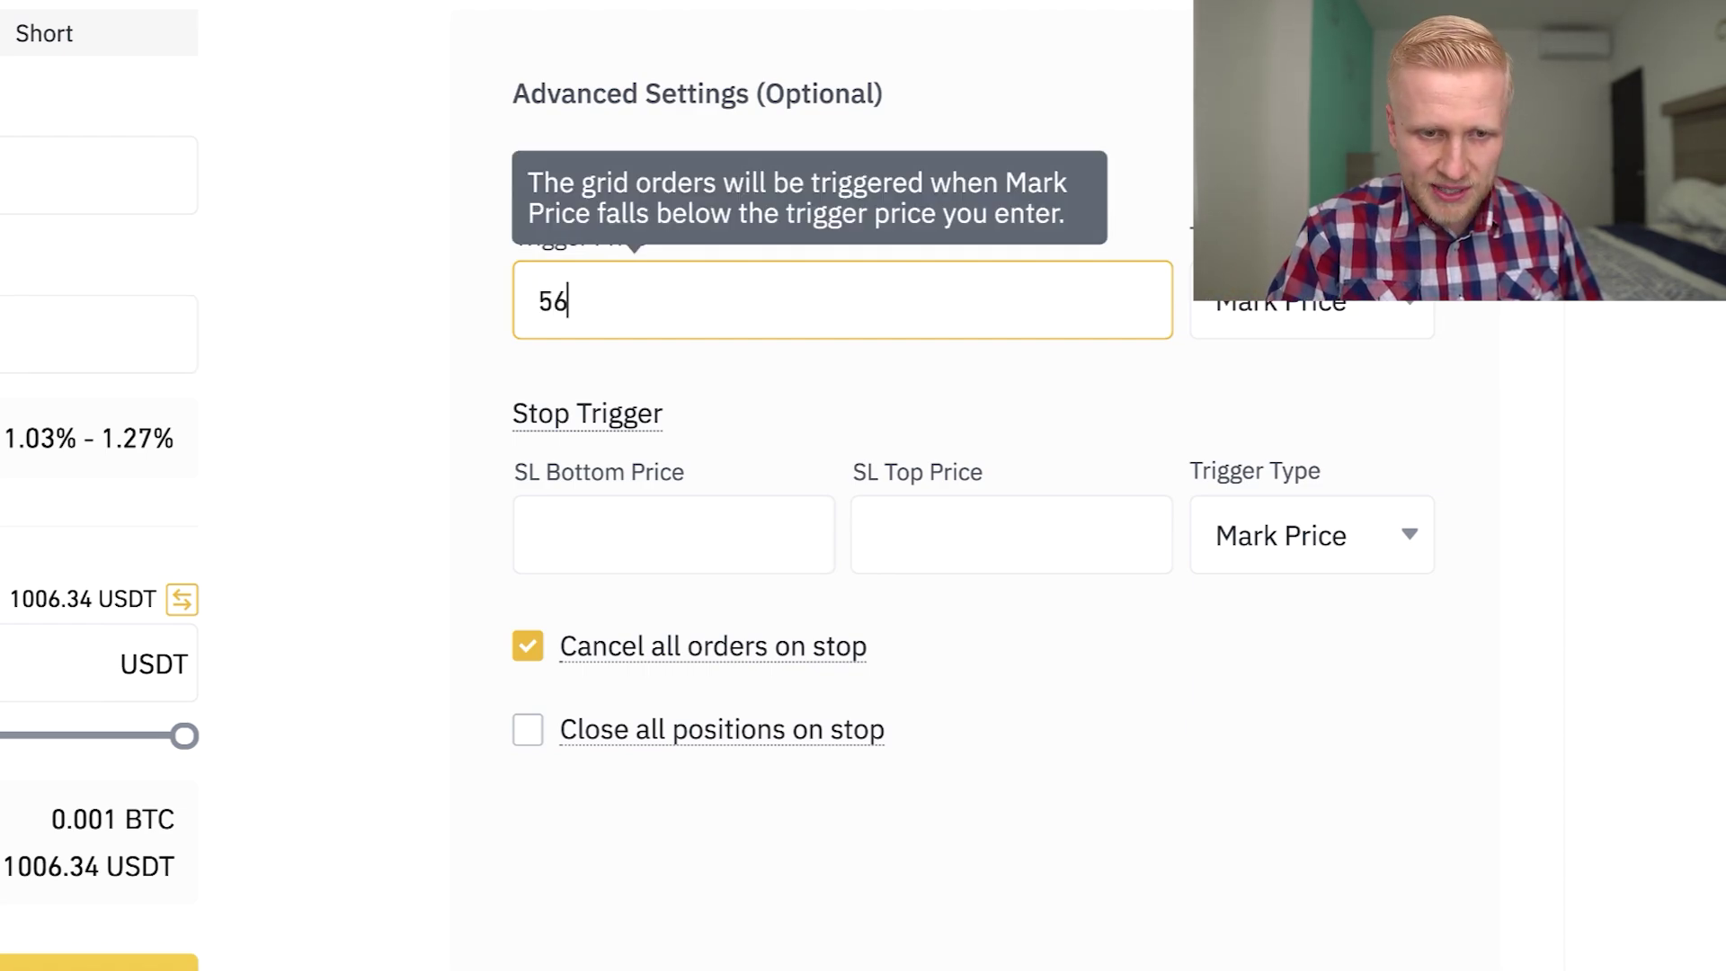
left_click(943, 58)
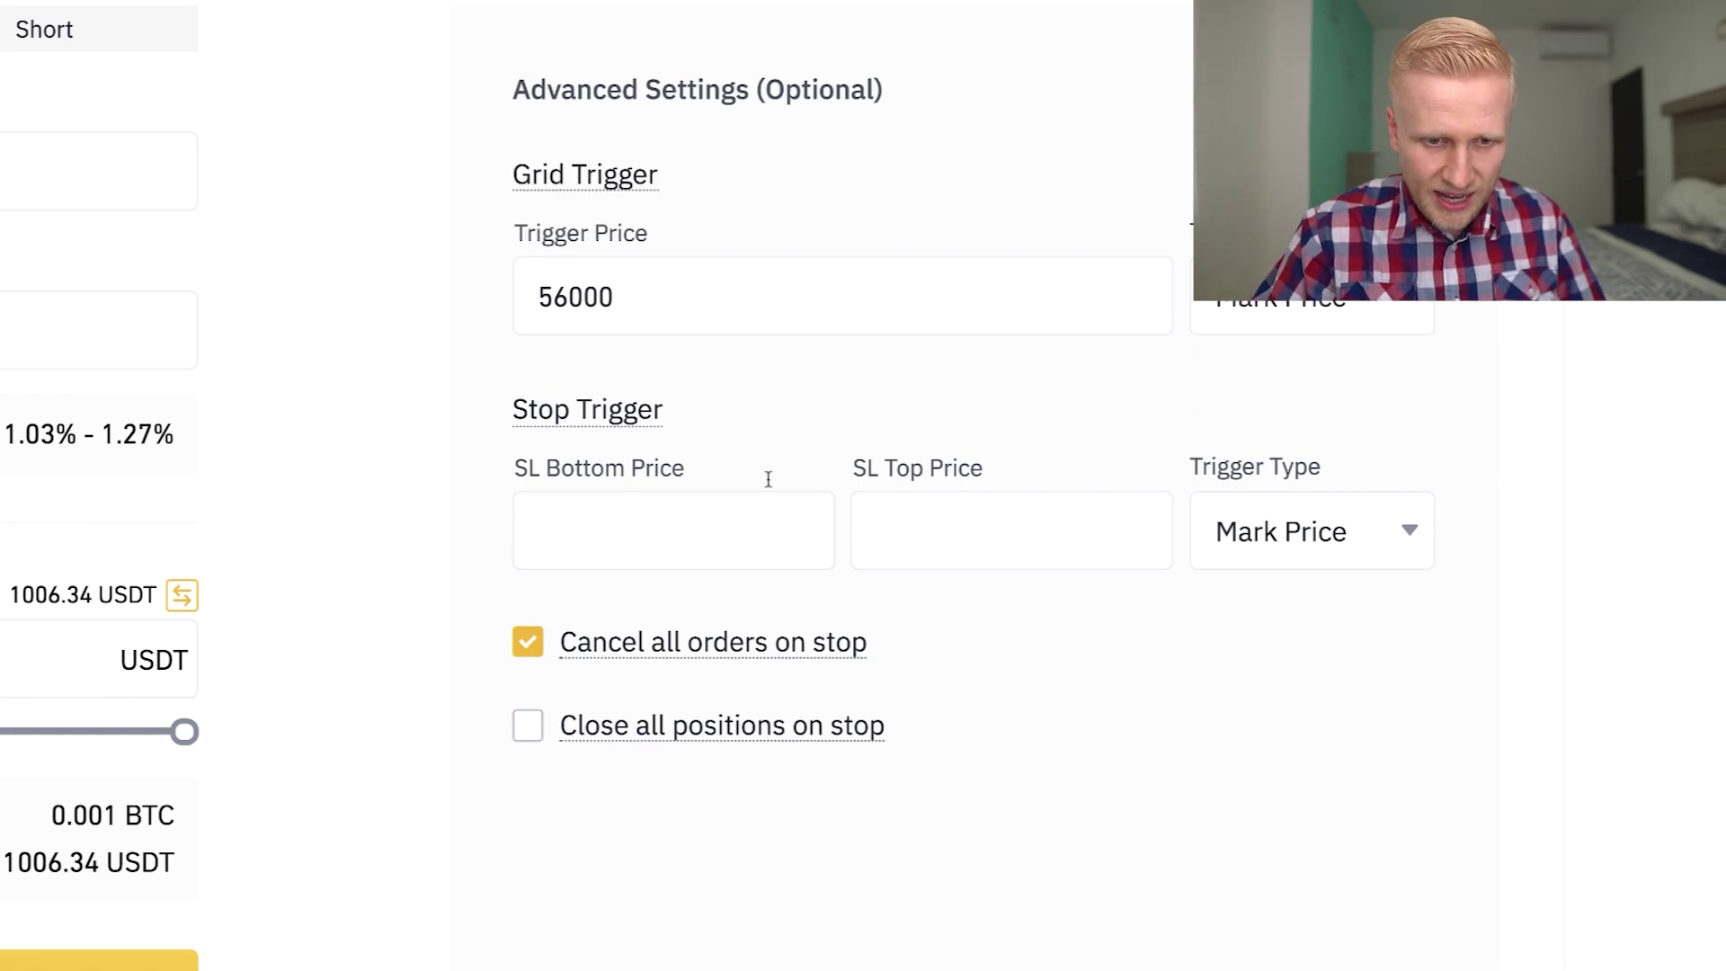
- Set the stop trigger's SL Bottom Price to 40000
left_click(726, 511)
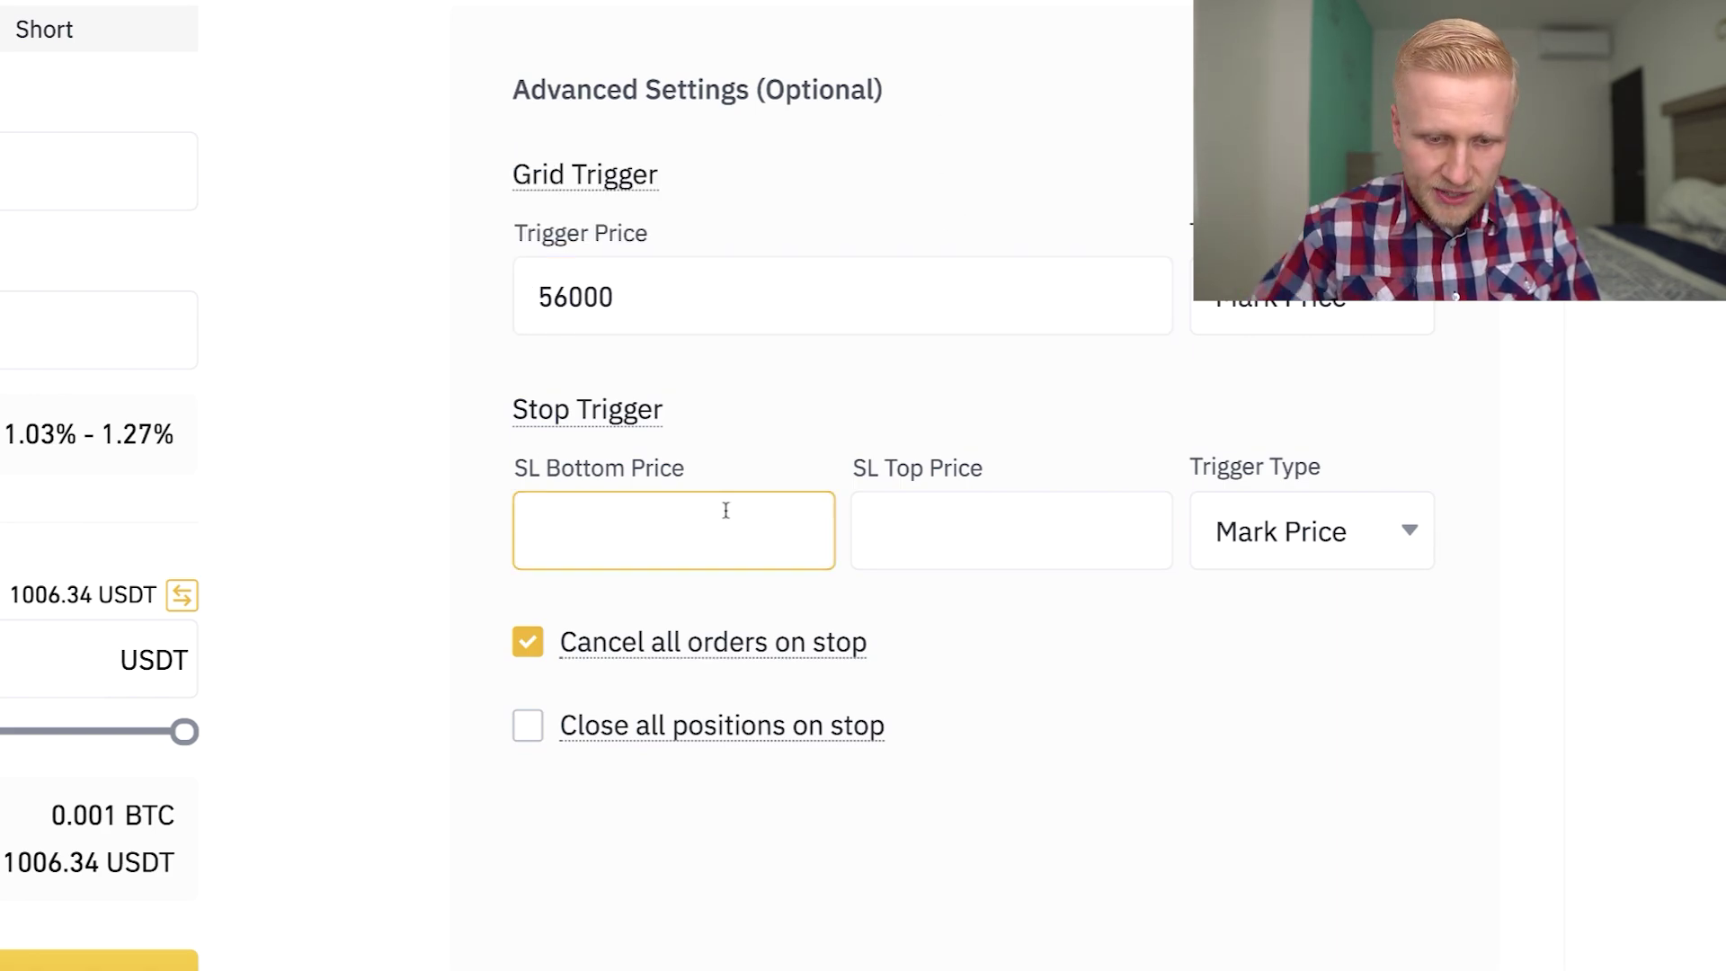
type("53000")
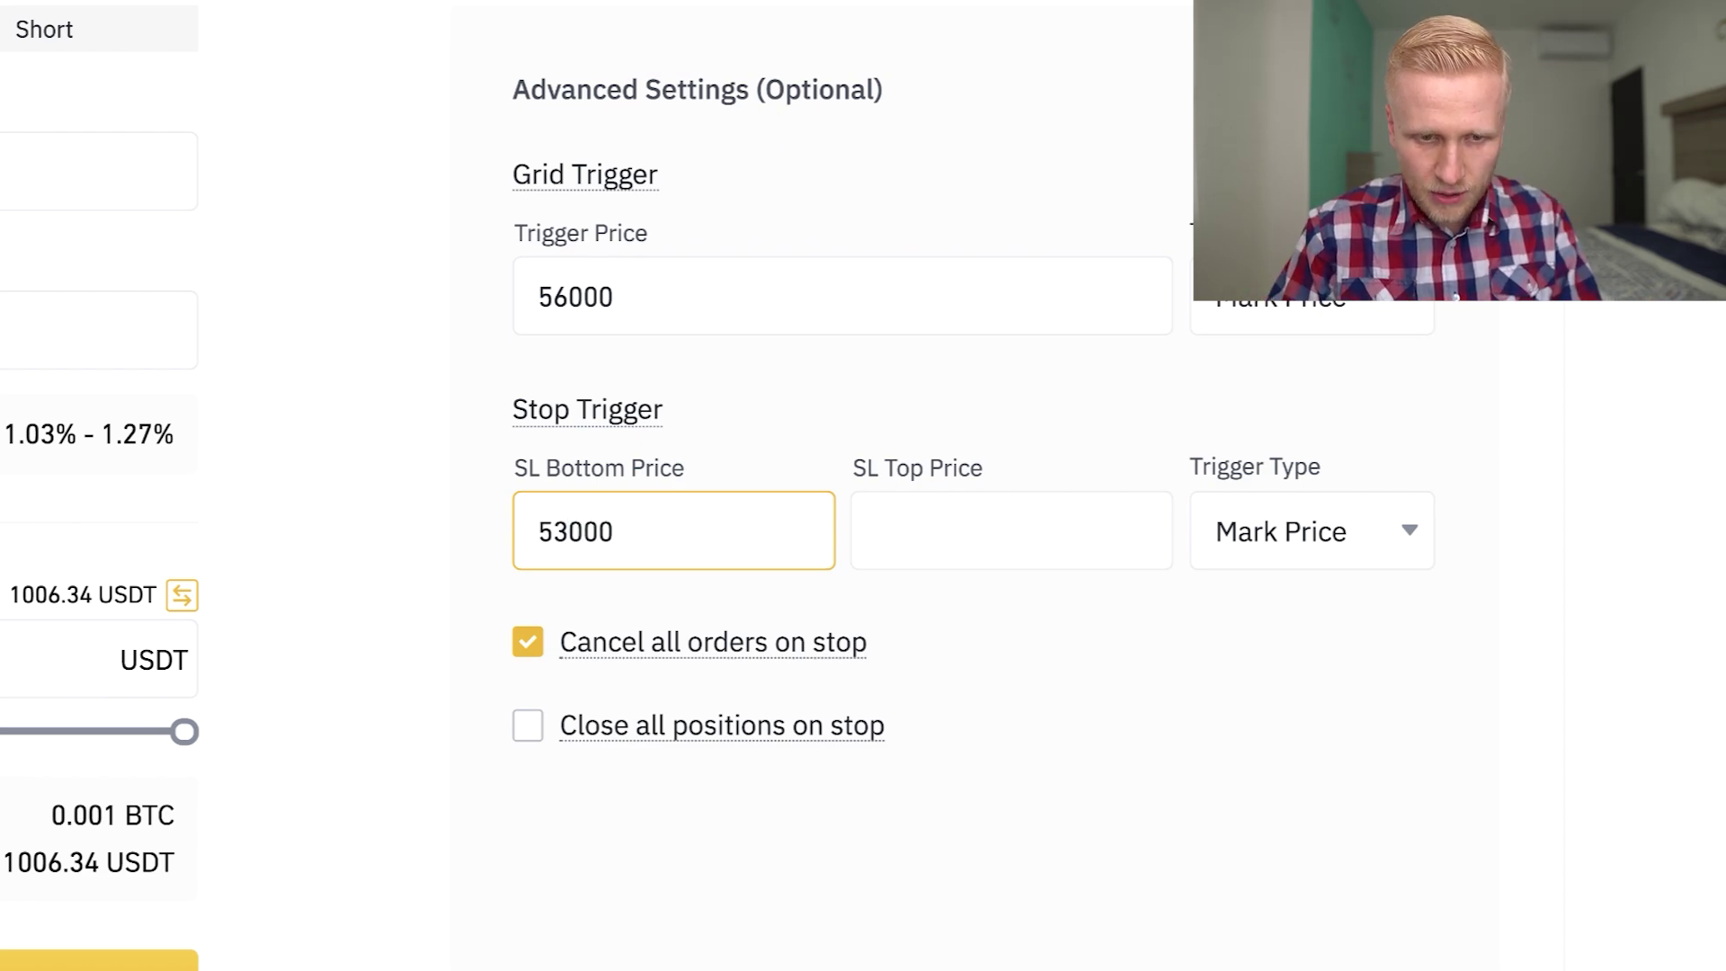
key("ctrl+a")
type("40000")
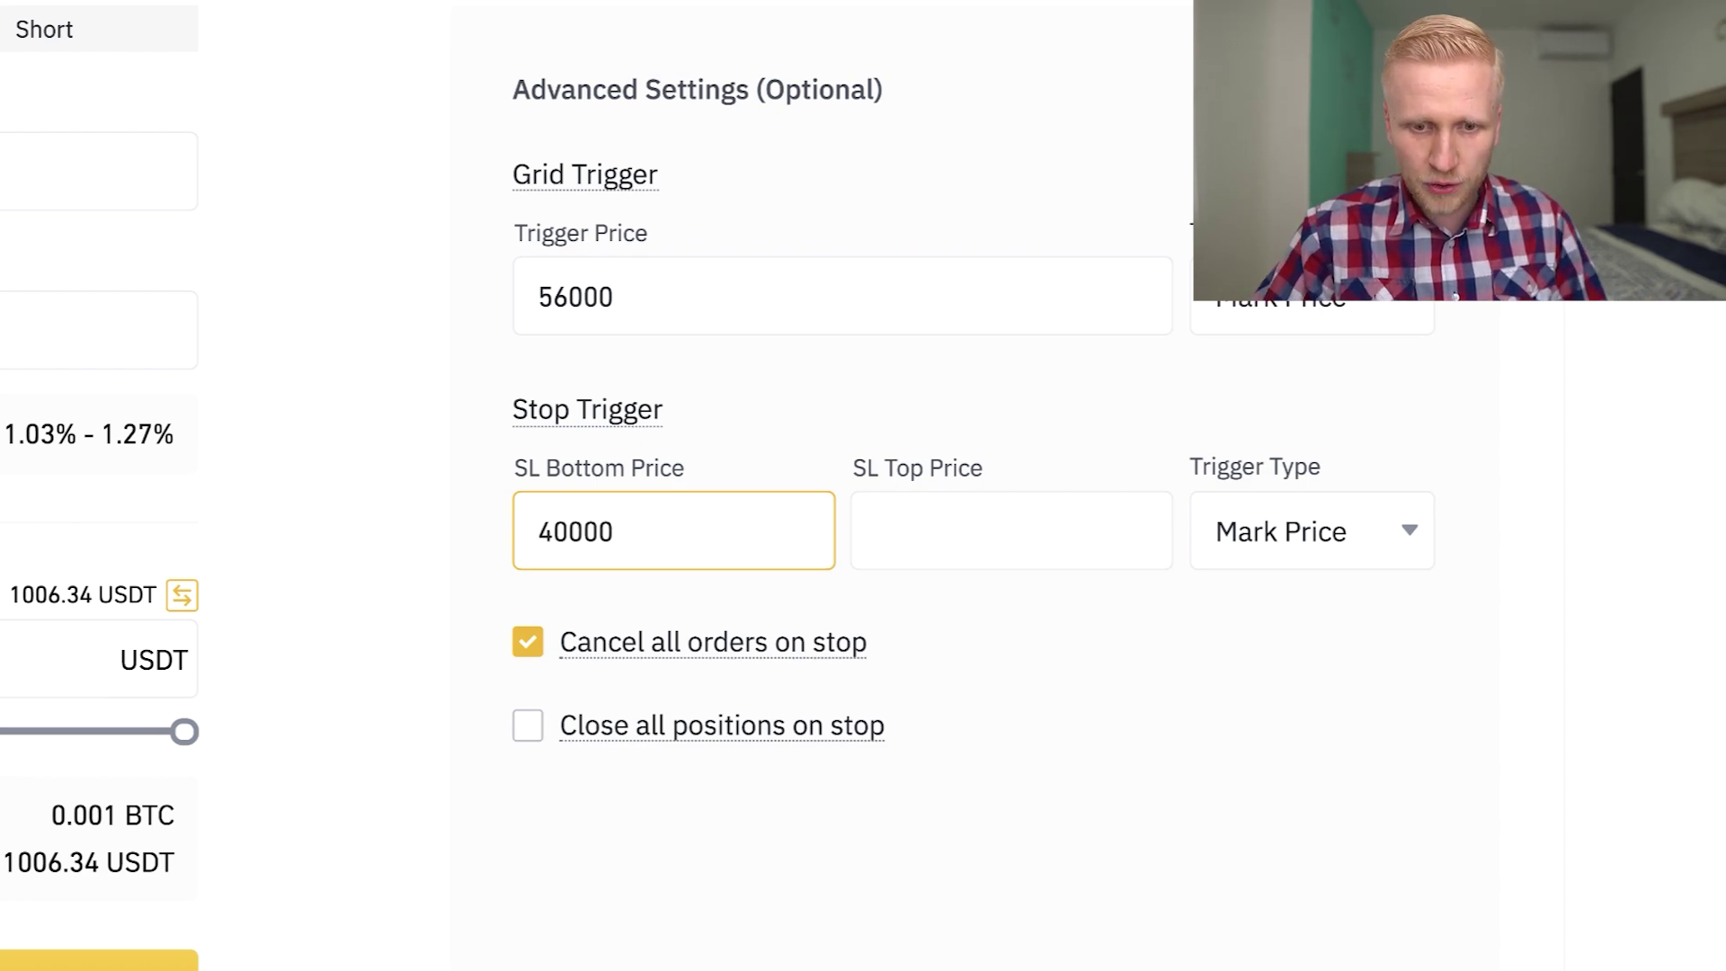
key("ctrl+a")
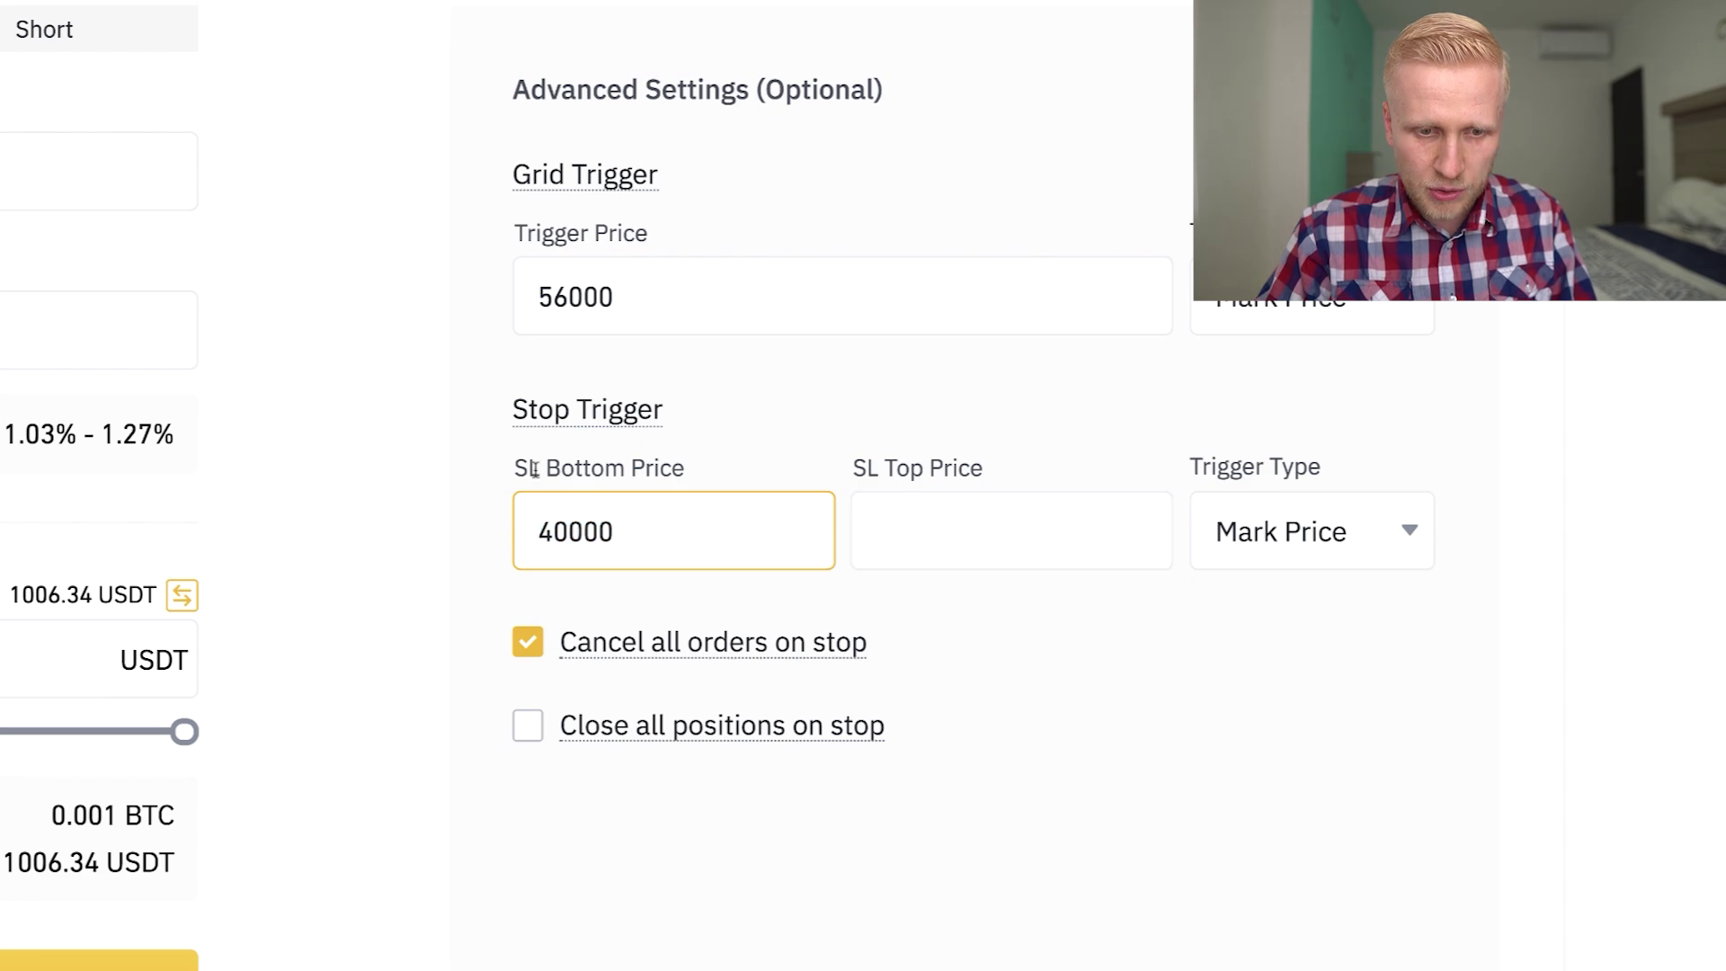
- Examine the stop trigger's SL Bottom Price and SL Top Price fields and the option to close all positions on stop
left_click_drag(533, 468, 560, 469)
left_click(925, 518)
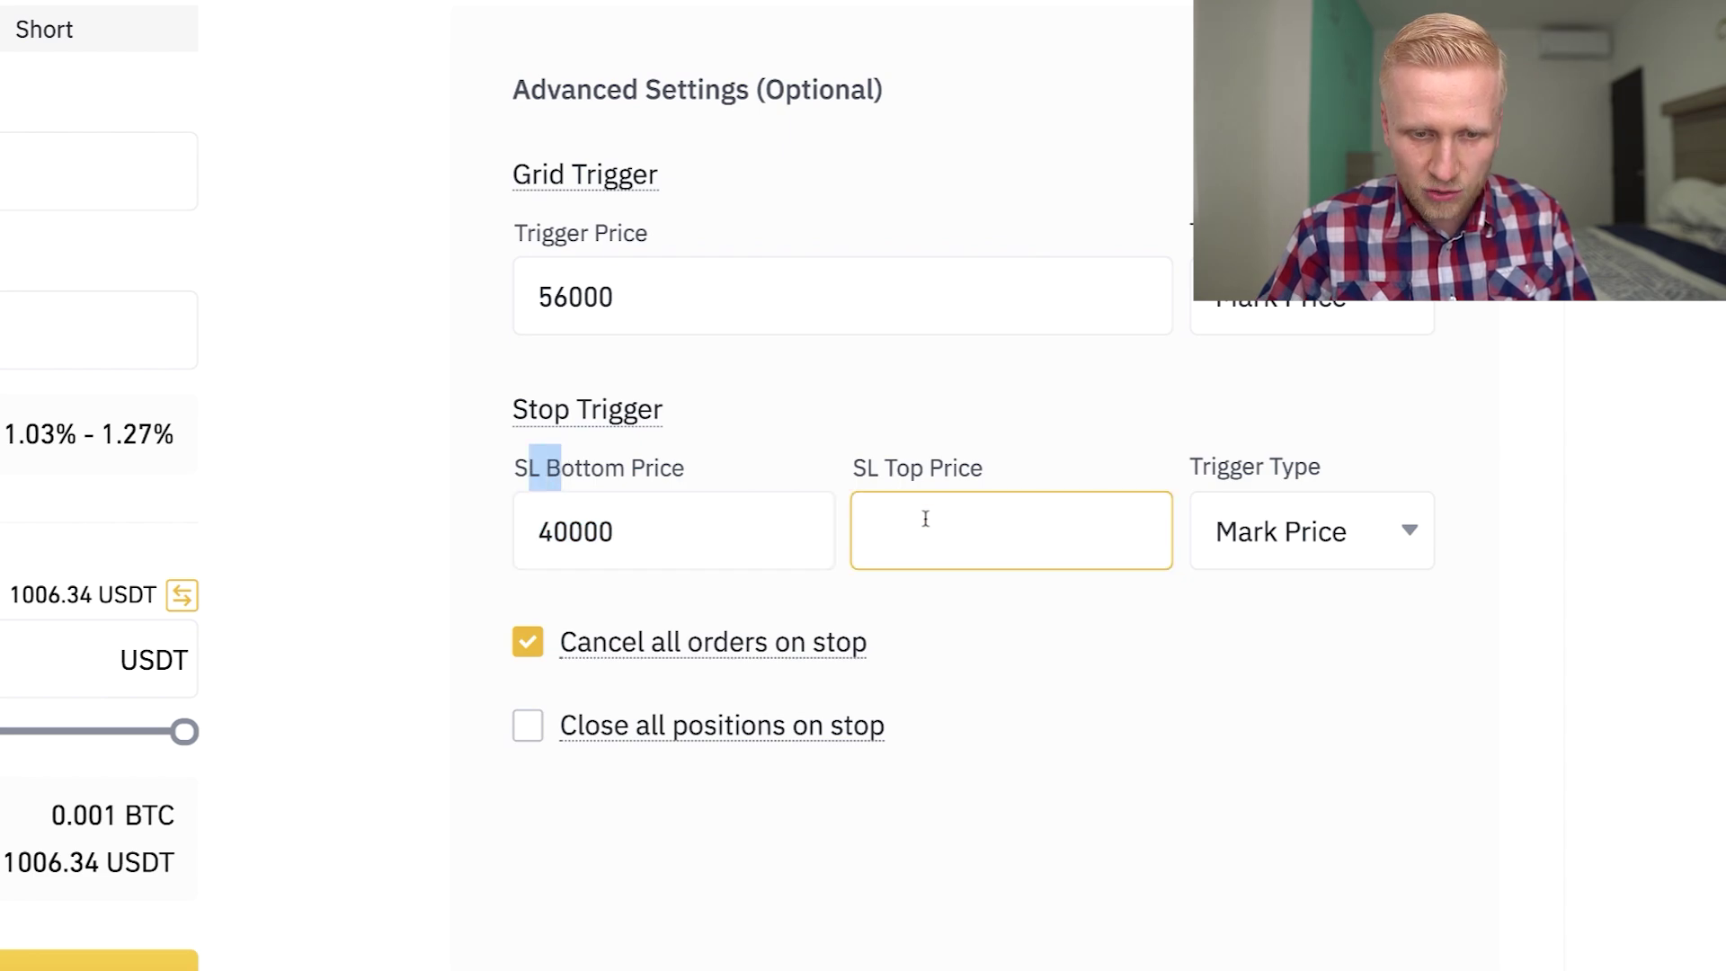
left_click(945, 469)
mouse_move(683, 723)
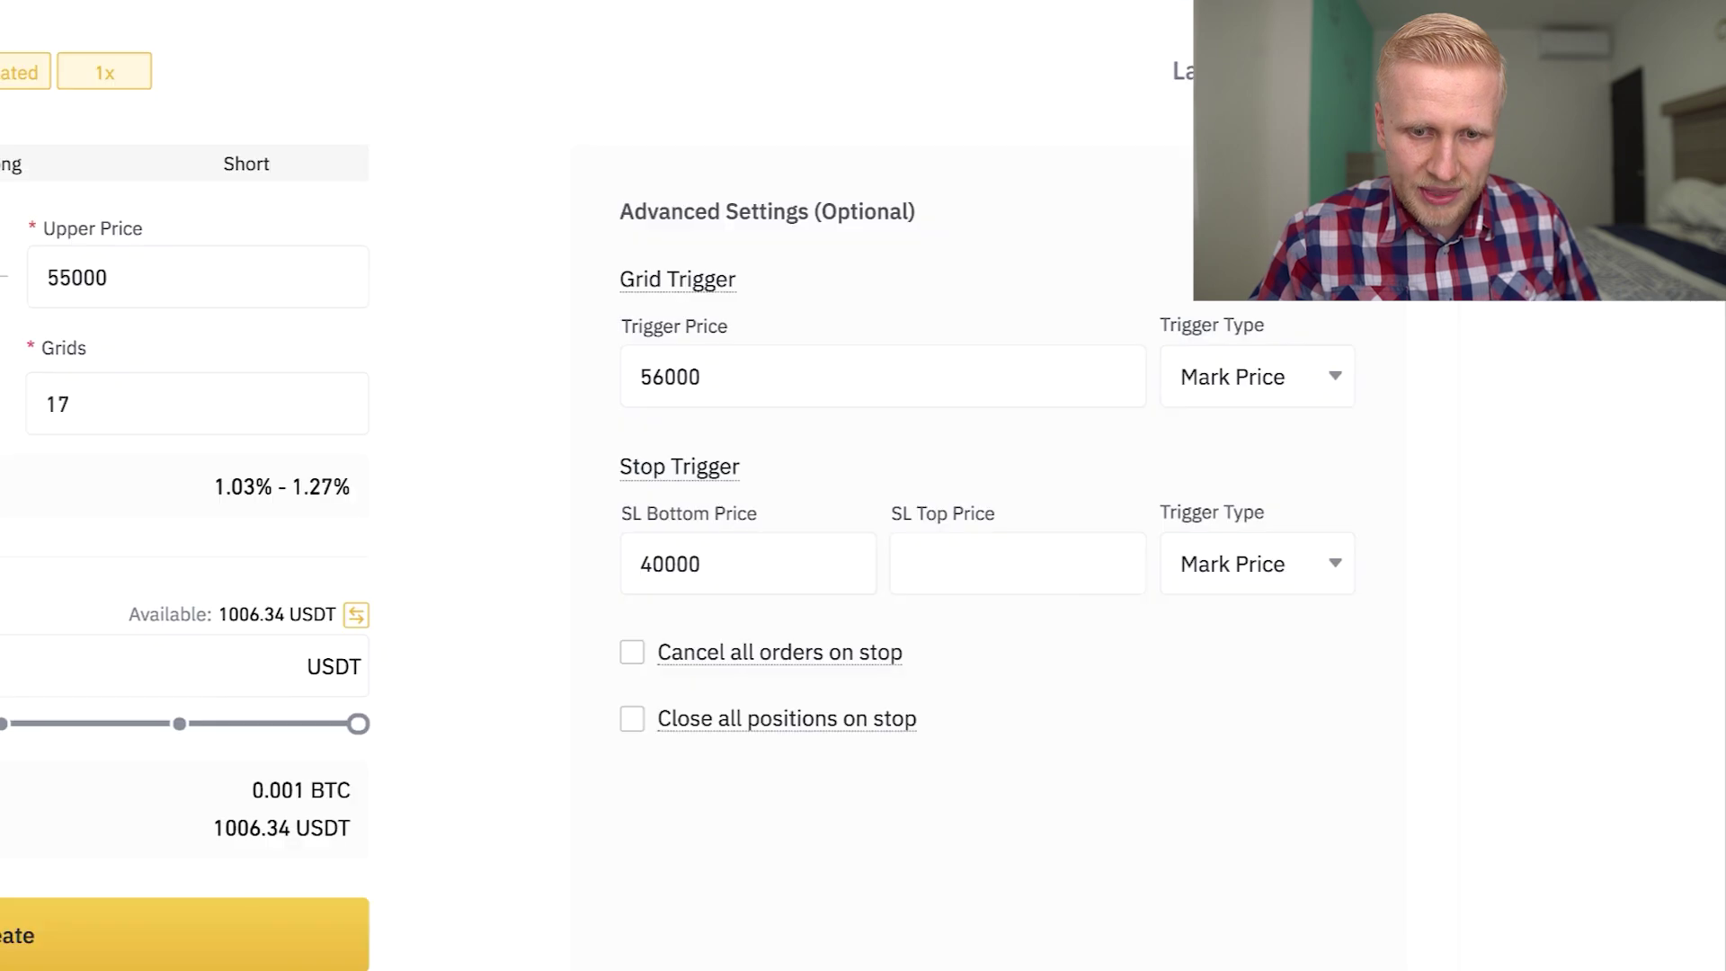
left_click_drag(805, 565, 566, 561)
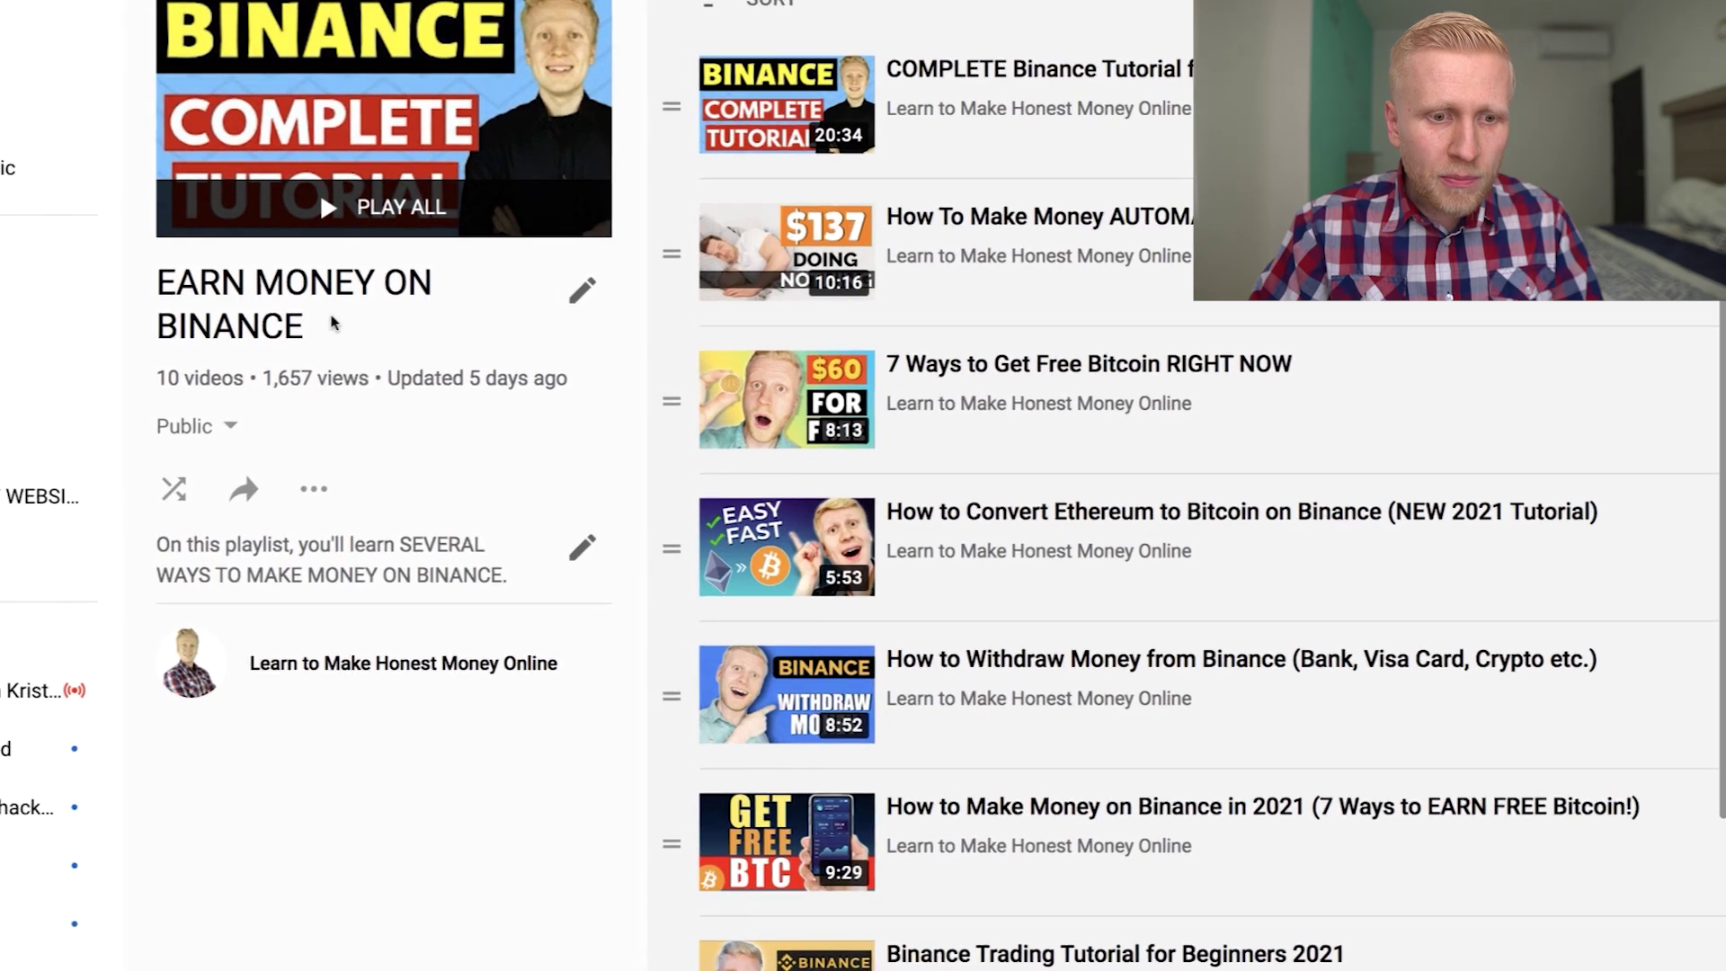
- Look through the videos listed in the EARN MONEY ON BINANCE playlist on YouTube
left_click_drag(376, 293, 413, 327)
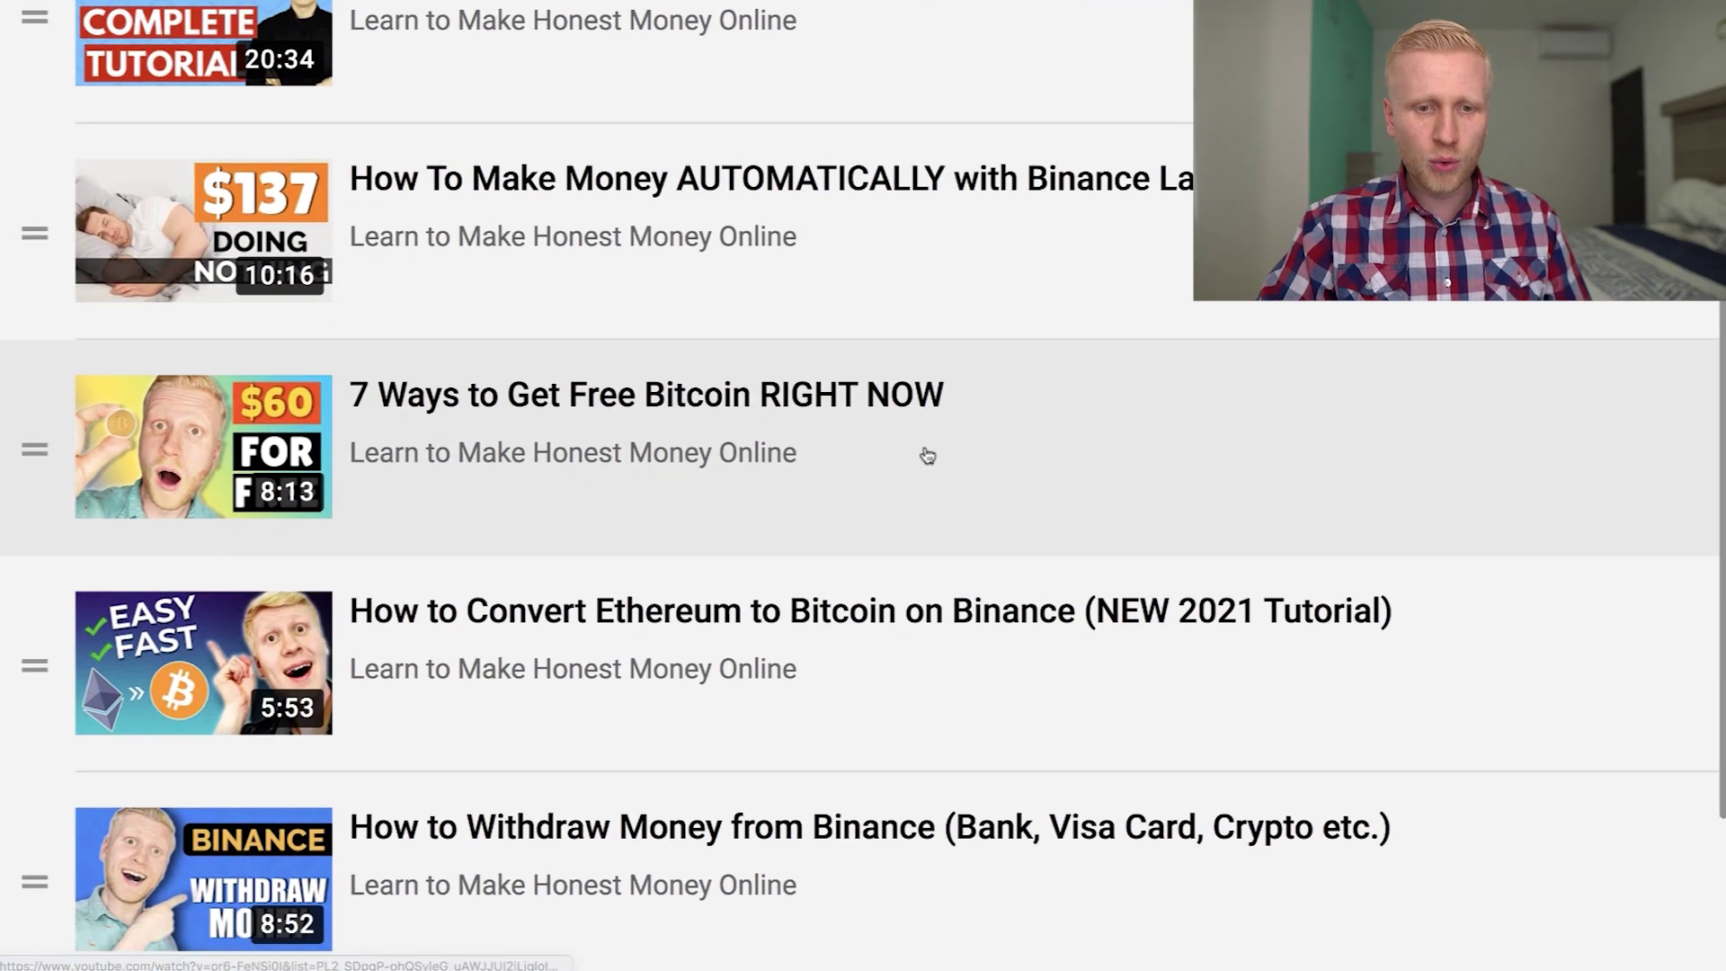
scroll(924, 455, "down", 2)
scroll(860, 433, "down", 1)
scroll(839, 274, "down", 6)
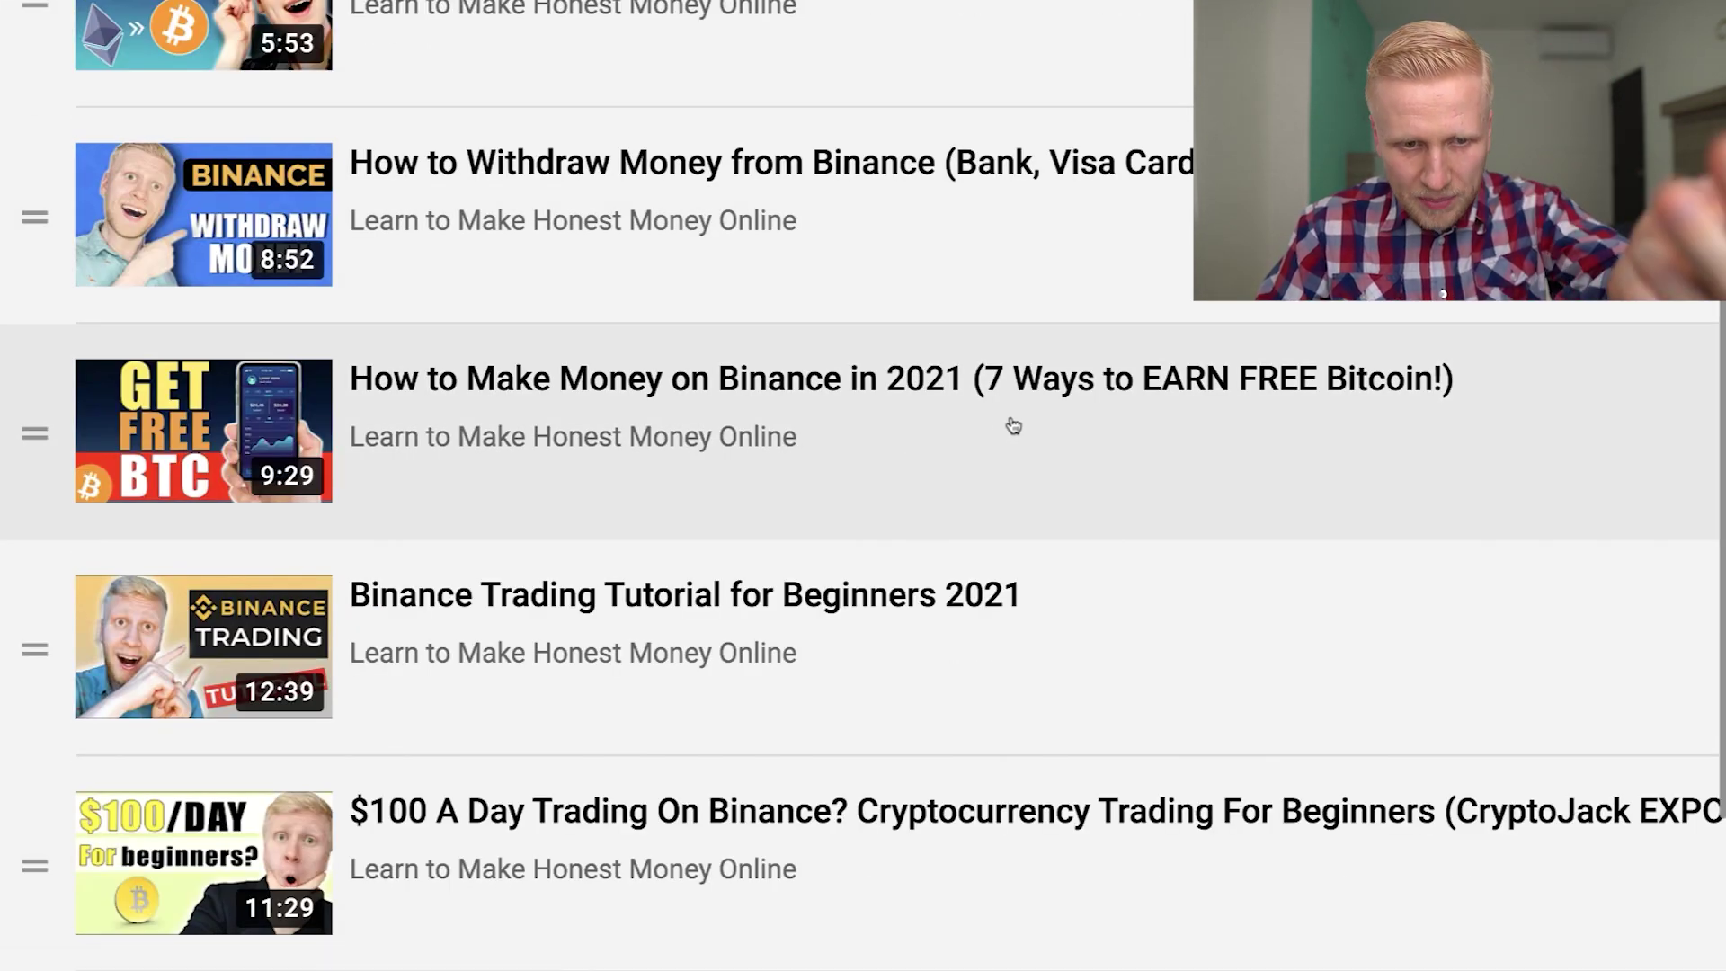
scroll(712, 424, "down", 5)
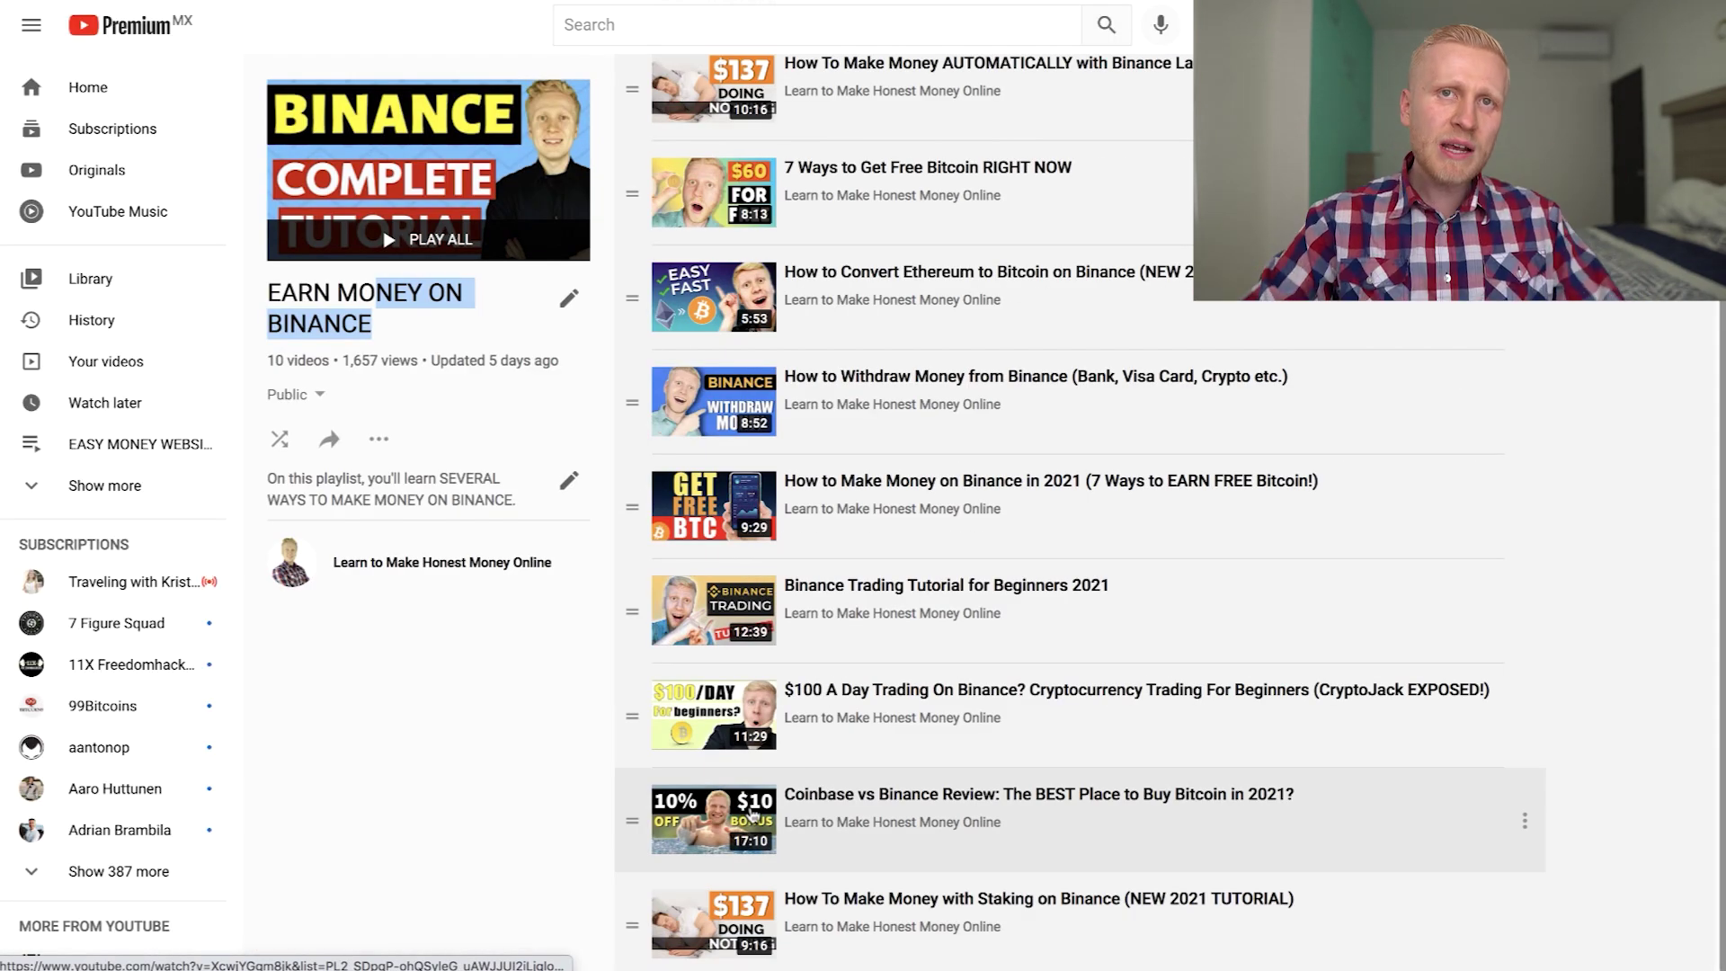
scroll(753, 813, "up", 2)
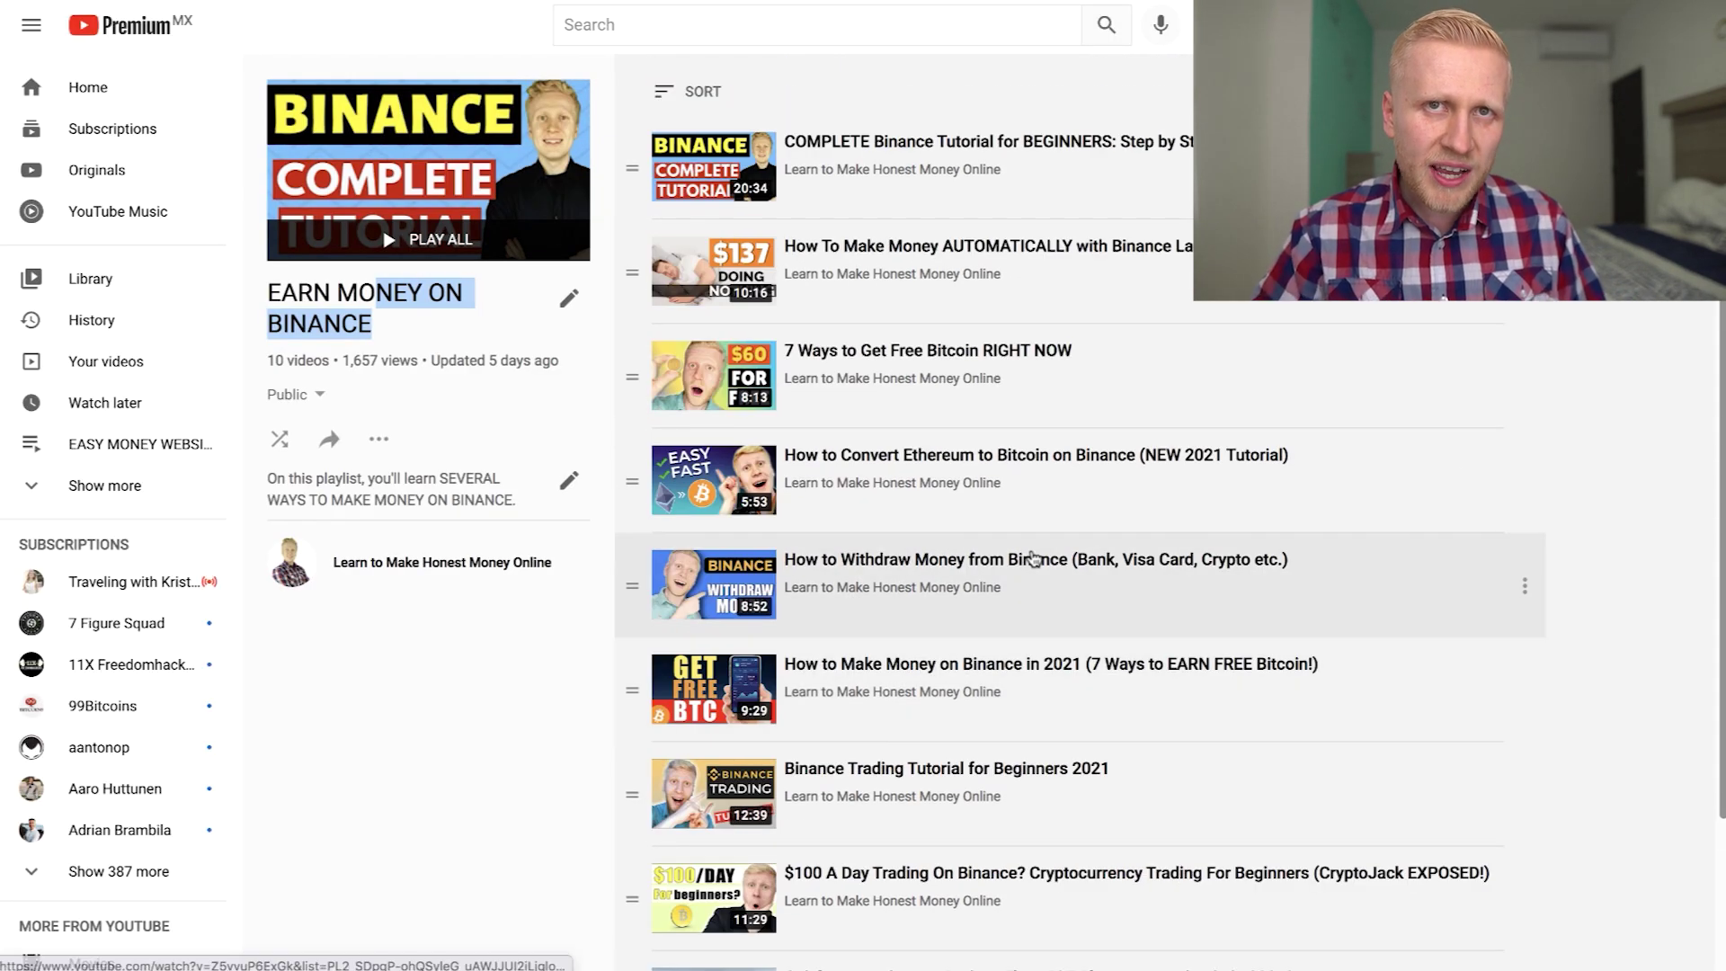